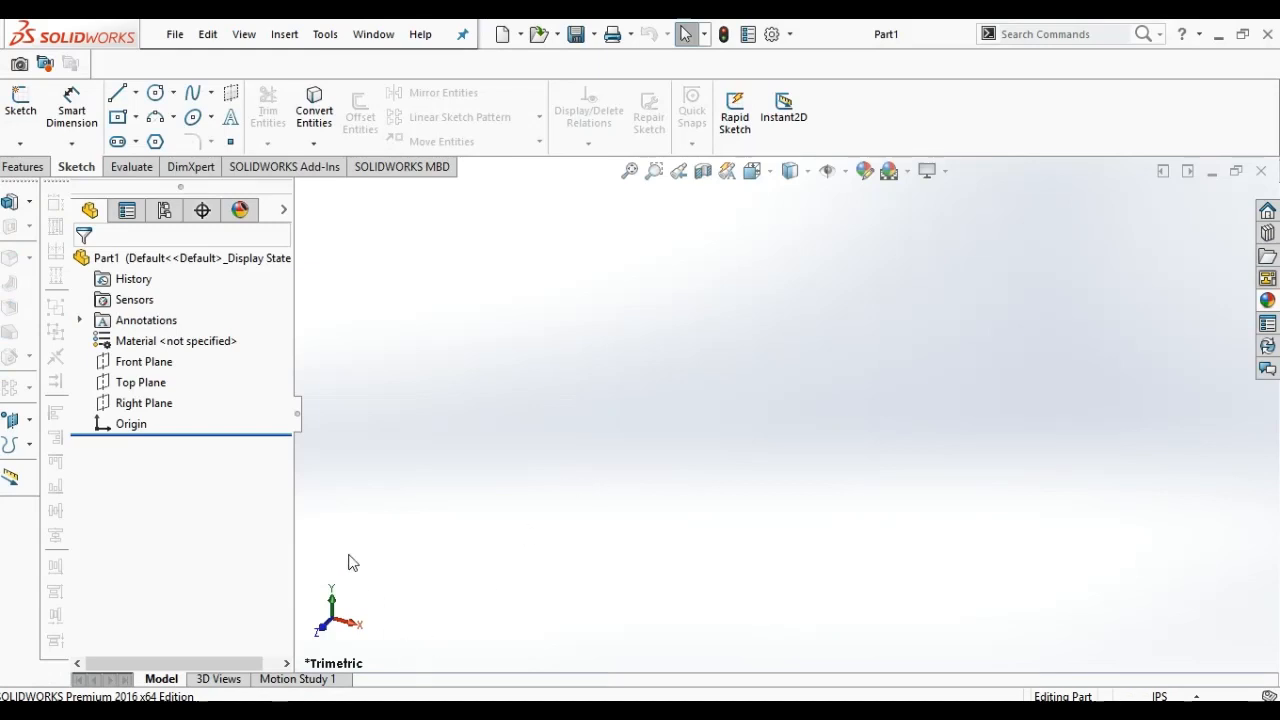
Step: Set the document units to MMGS (millimeter, gram, second) and choose the Front Plane, viewed face-on, for sketching
left_click(1157, 695)
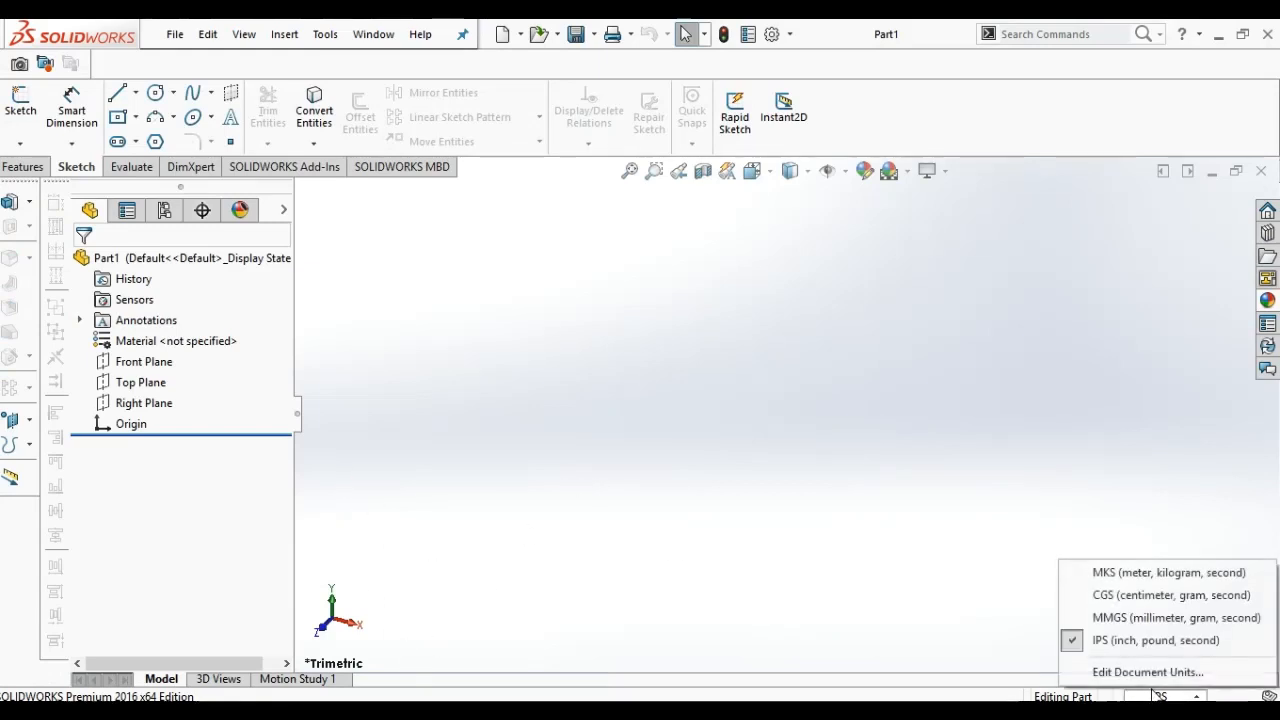
left_click(1148, 620)
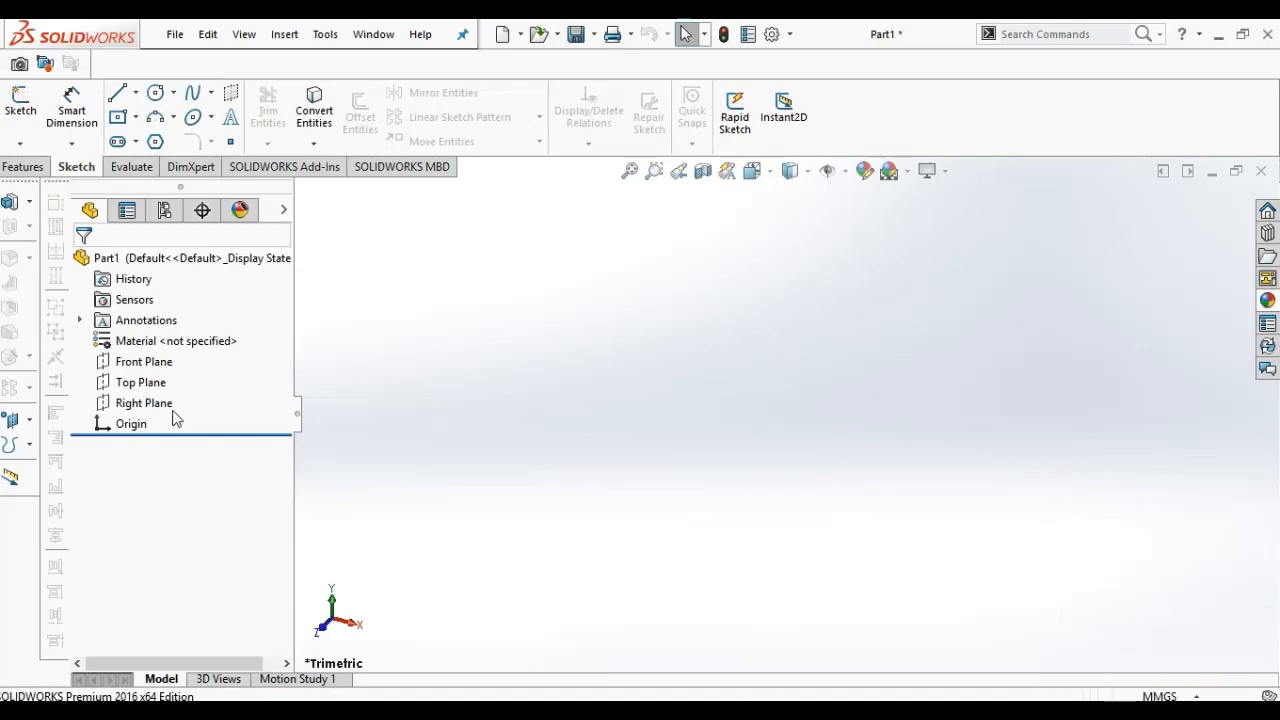
left_click(166, 363)
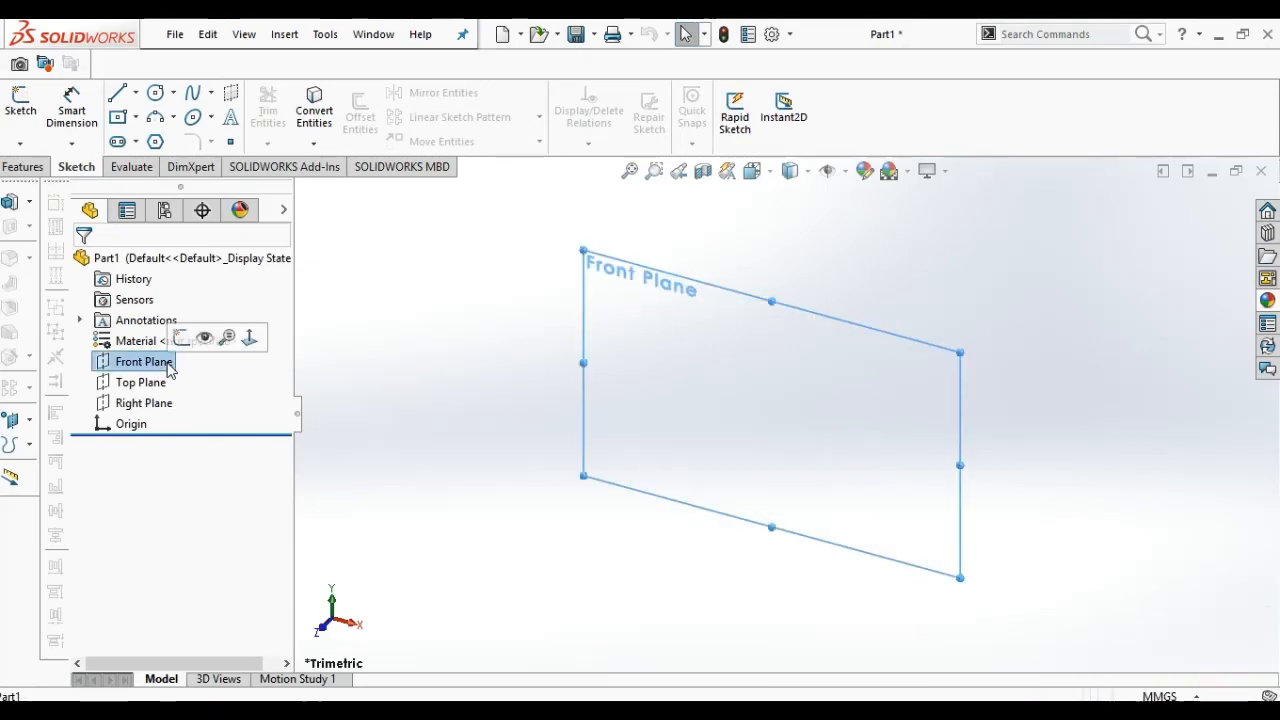
left_click(257, 341)
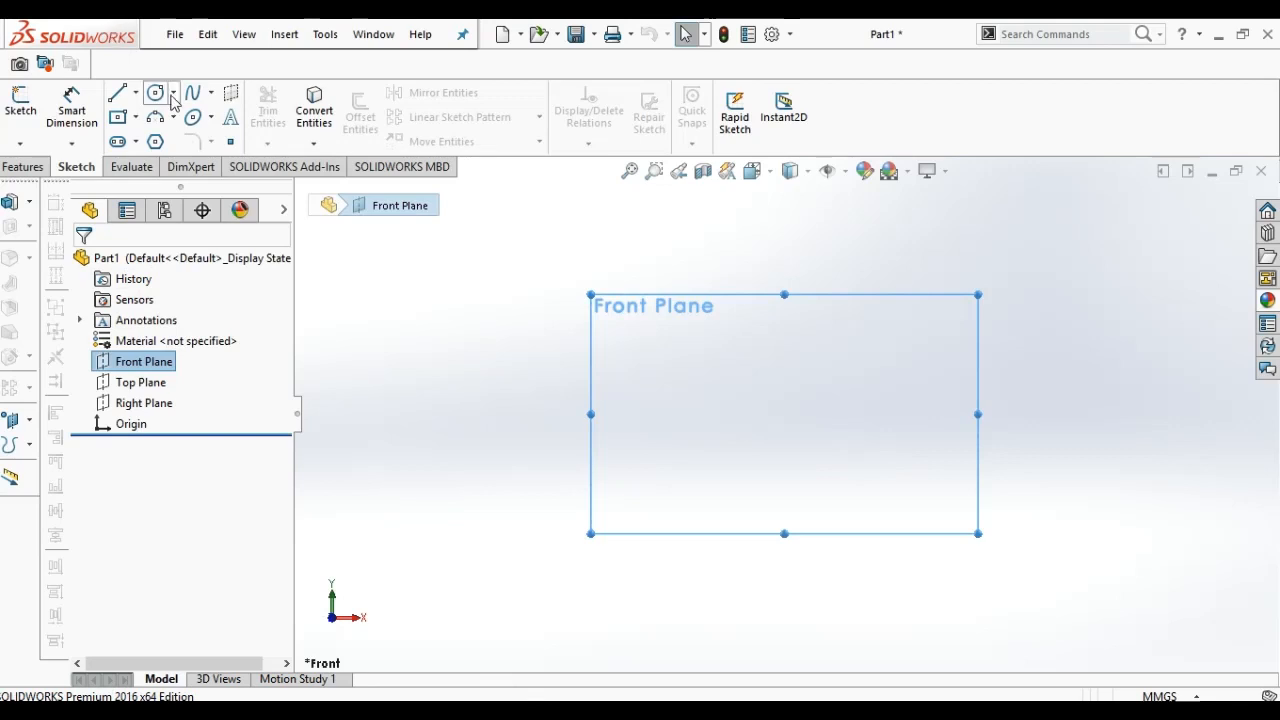
Step: Sketch a vertical line about 61 mm long up from the origin and a horizontal line about 55 mm long to its right
left_click(116, 94)
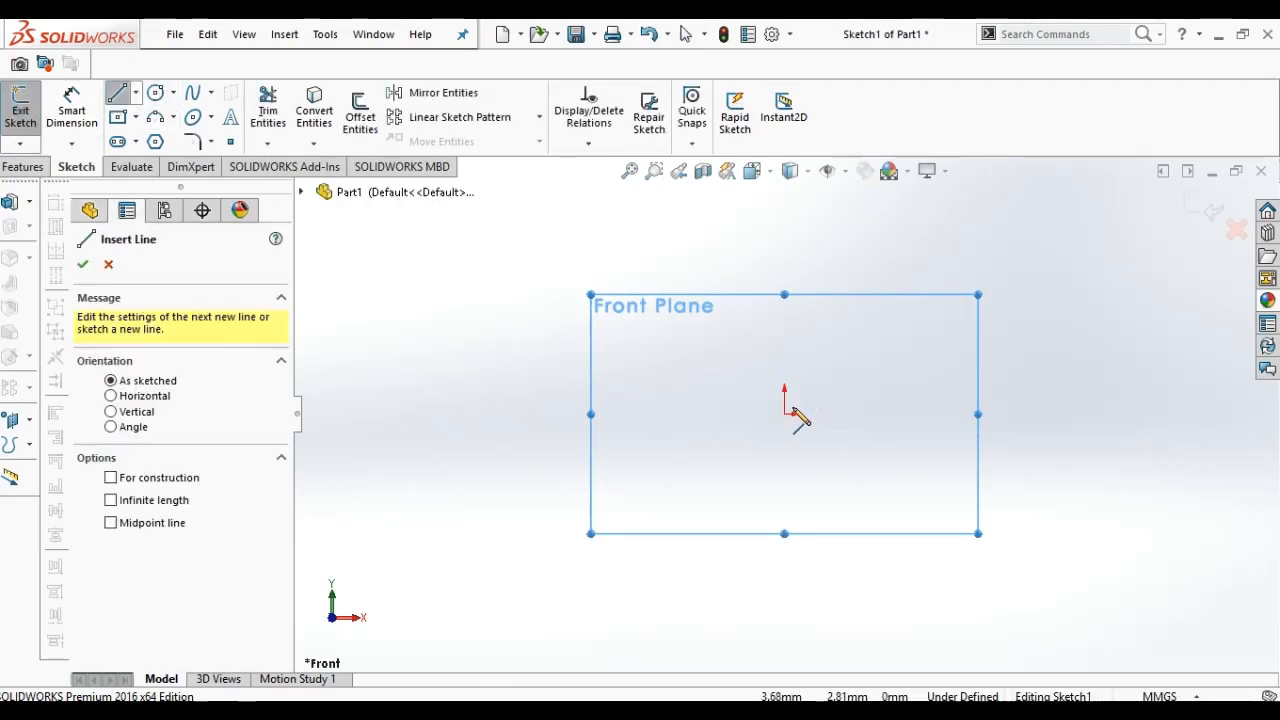
left_click(784, 413)
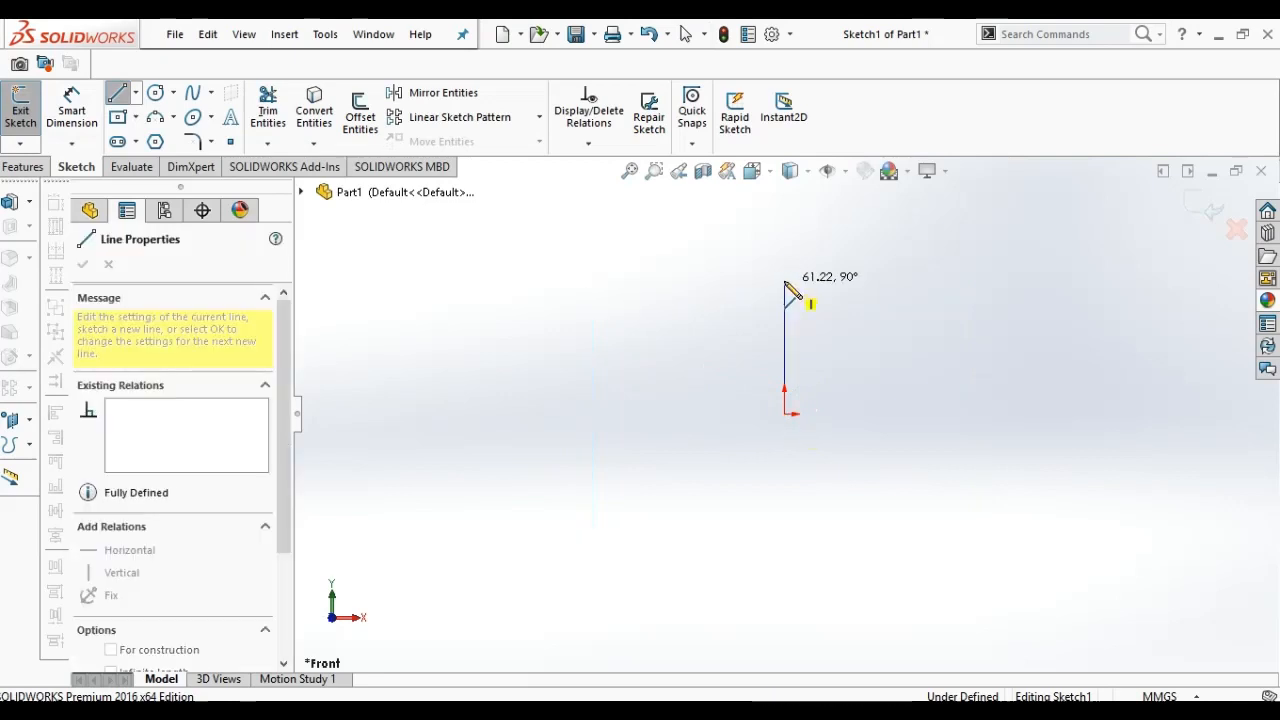
left_click(784, 281)
left_click(784, 413)
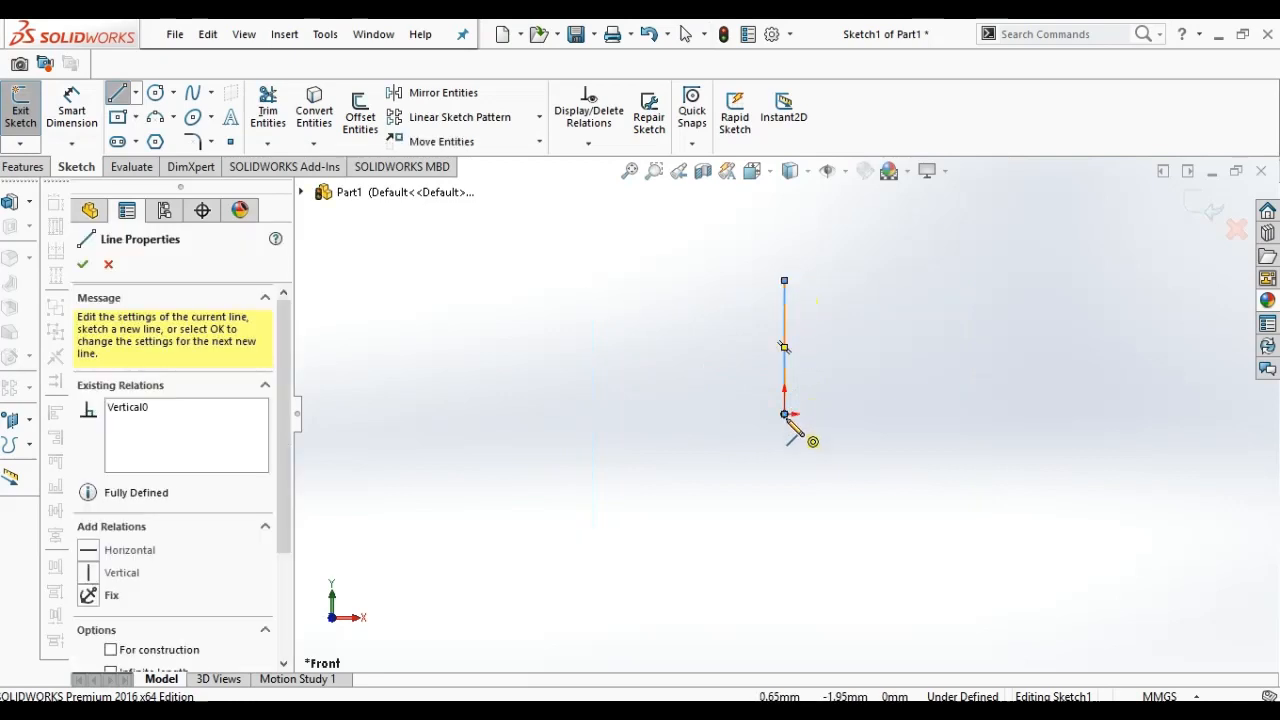
left_click(904, 413)
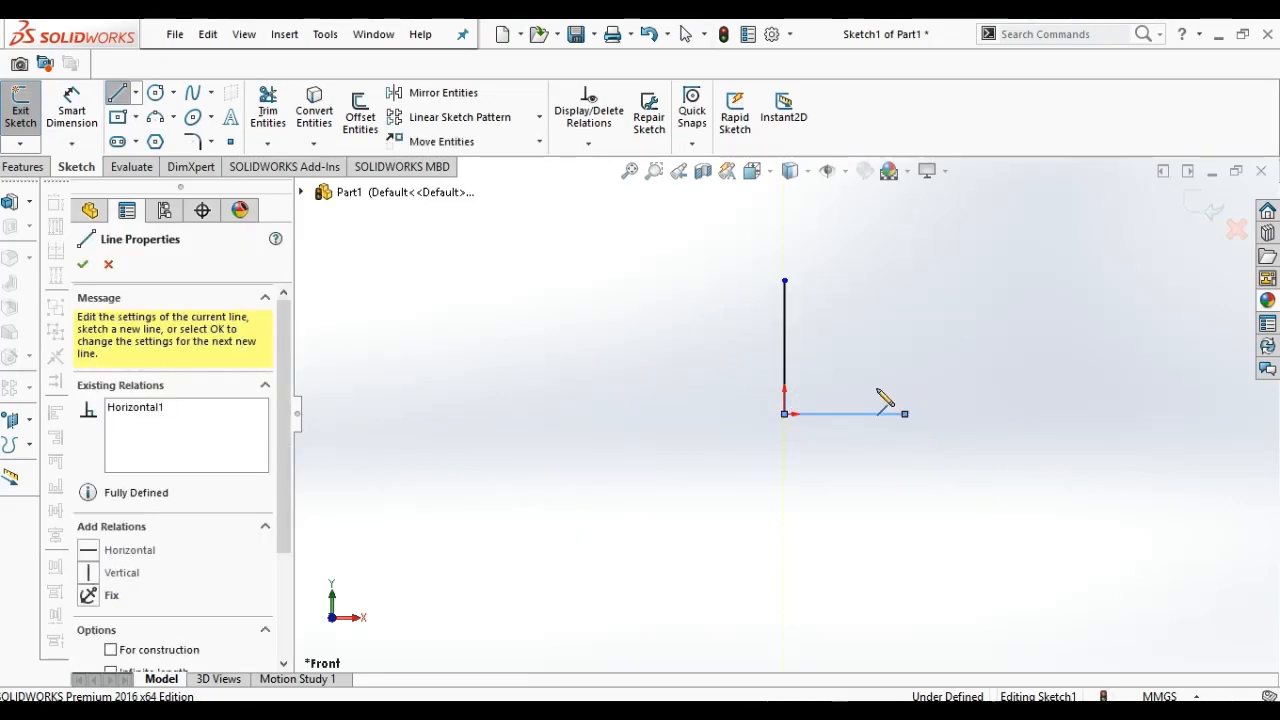
Step: Close the profile with a three-point arc of about 61 mm radius, merging its lower end with the horizontal line's free end
left_click(158, 118)
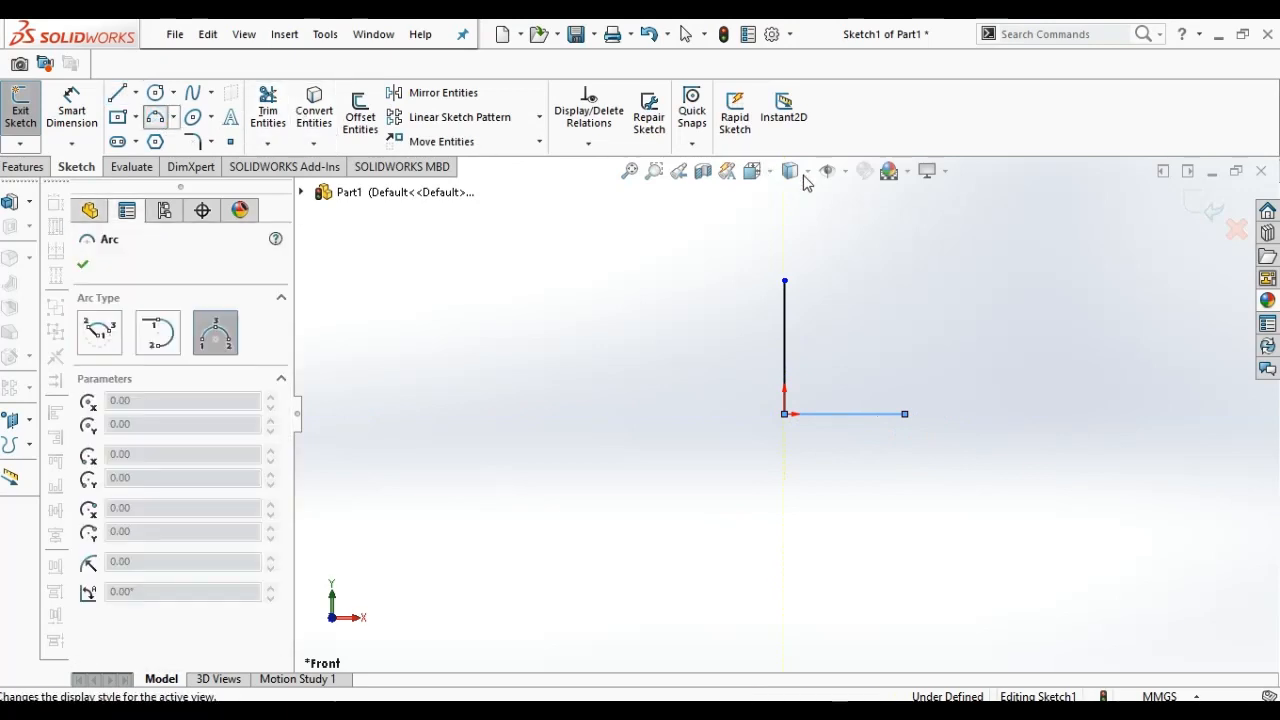
left_click(785, 281)
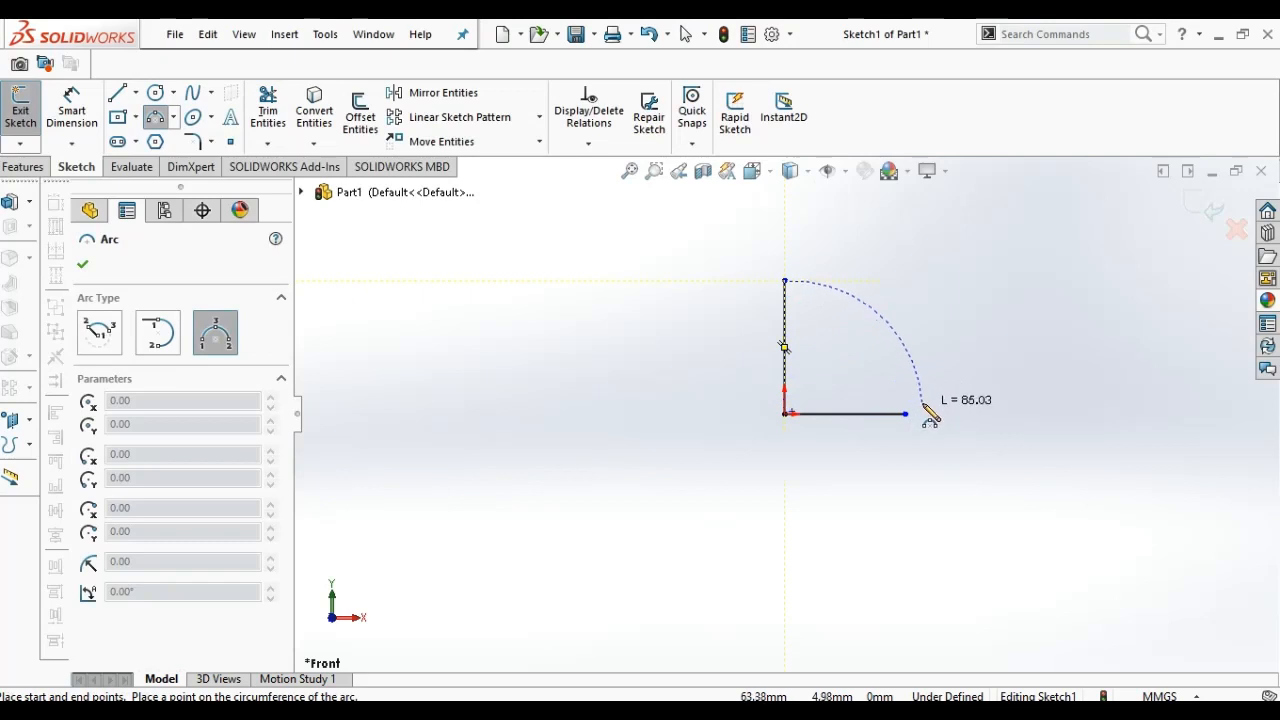
left_click(918, 414)
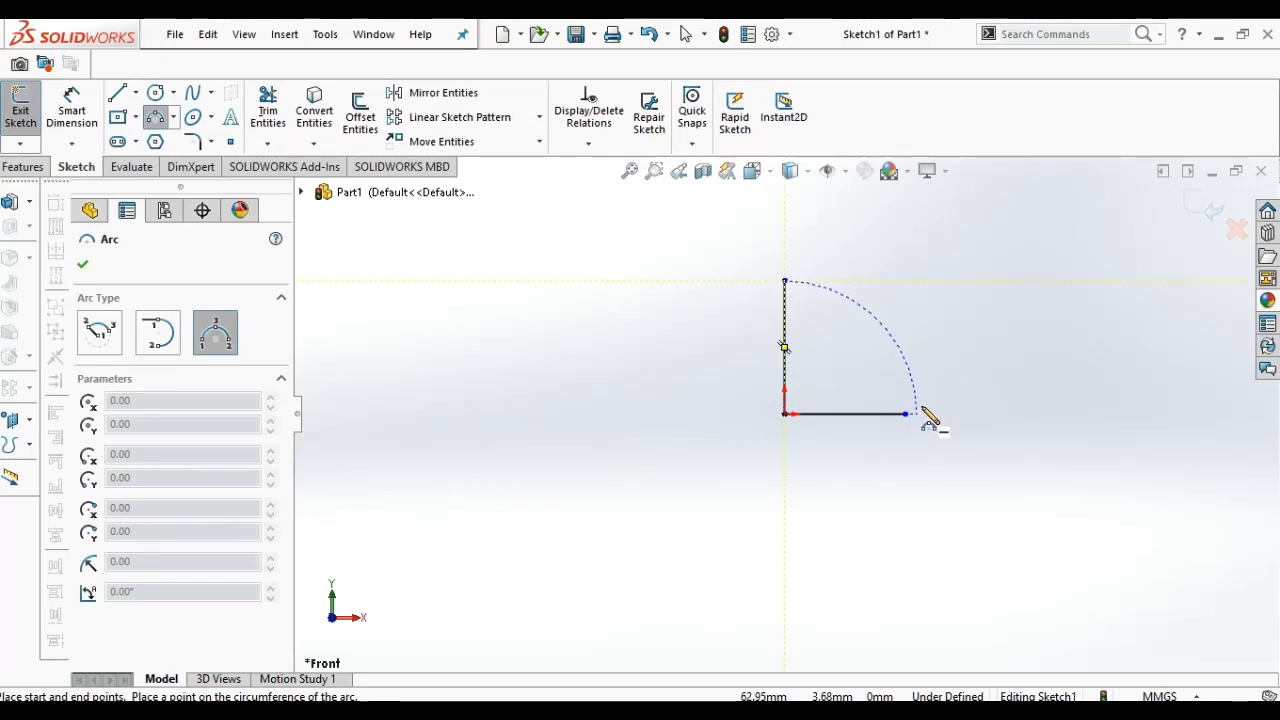
left_click(918, 416)
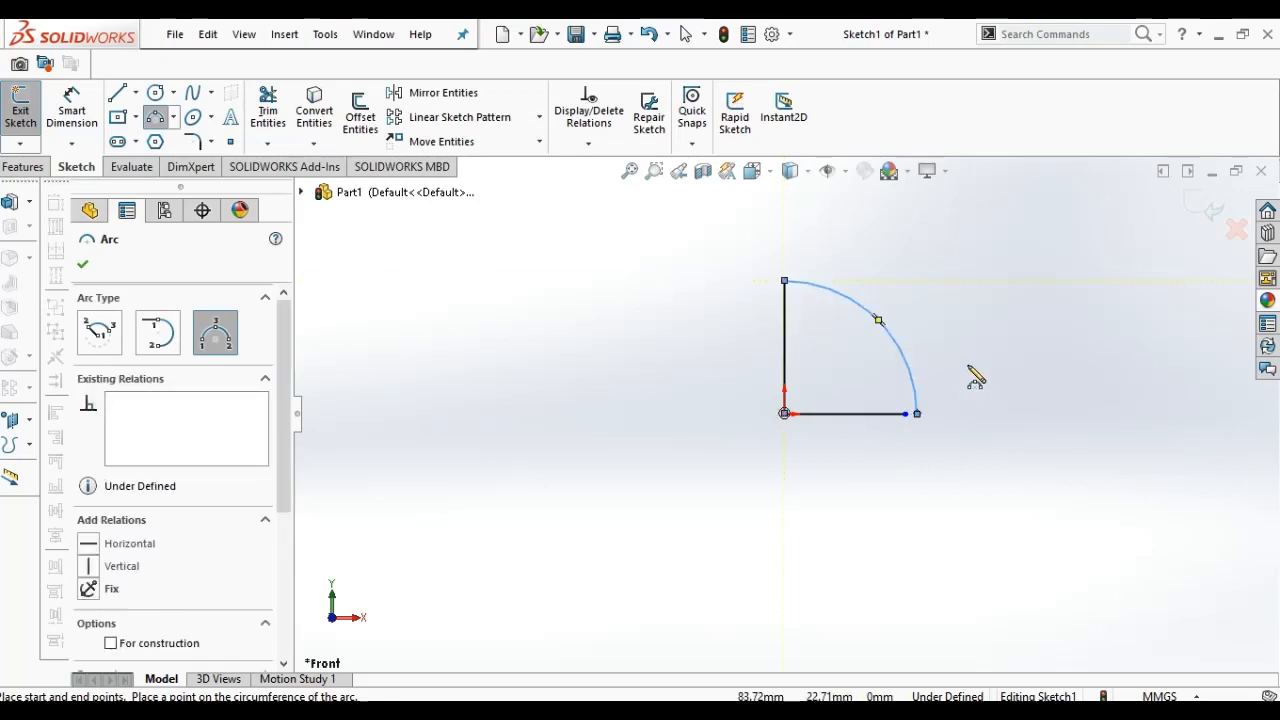
key("Escape")
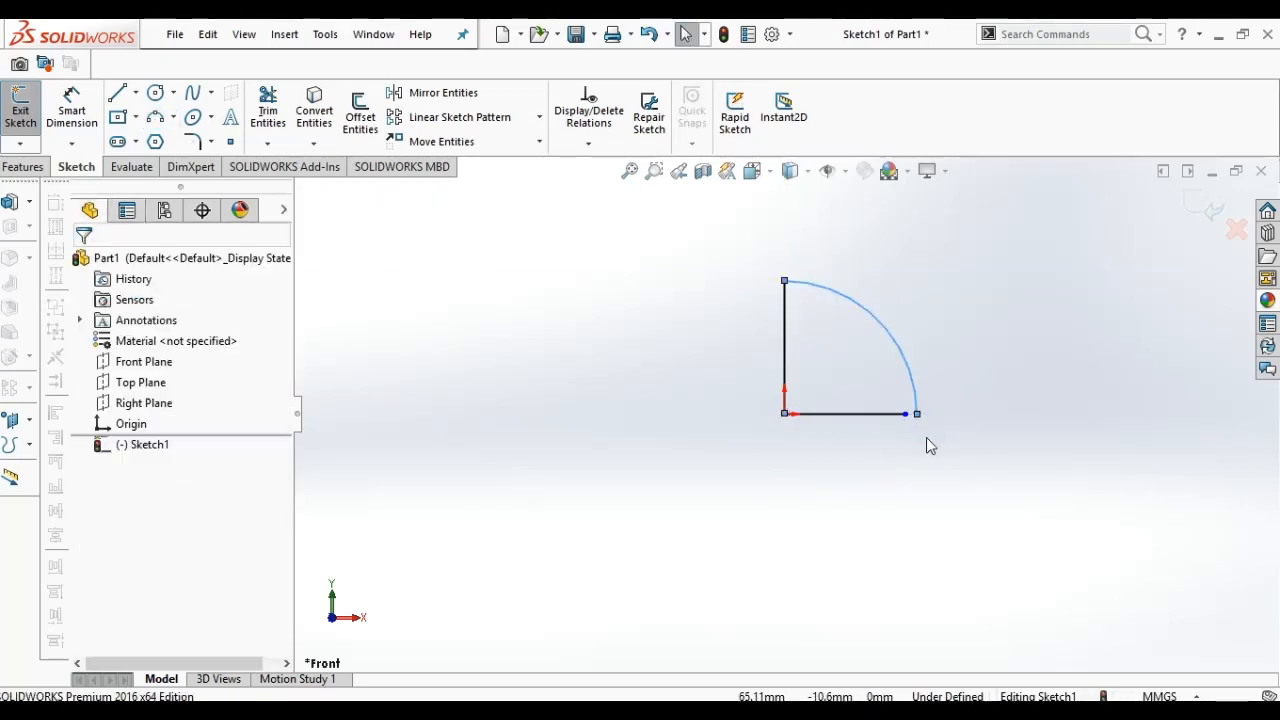
left_click(906, 414)
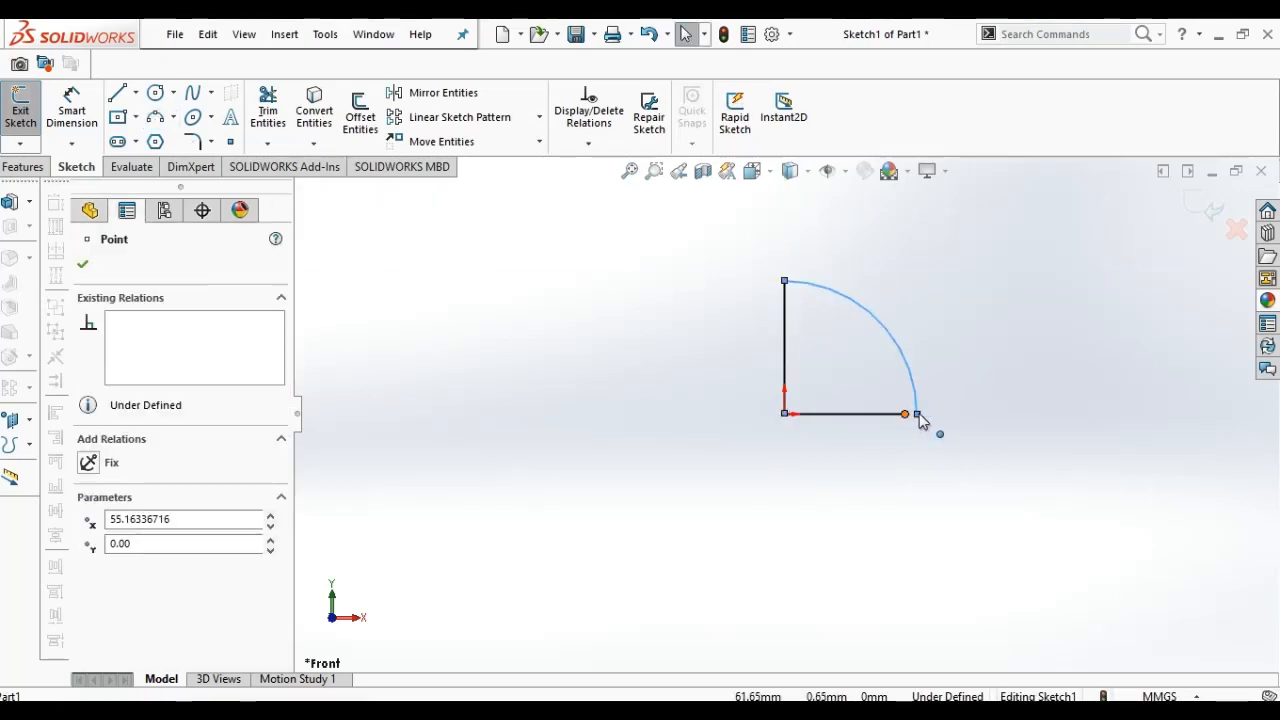
mouse_move(918, 414)
left_mouse_down()
mouse_move(966, 416)
mouse_move(922, 418)
left_mouse_up()
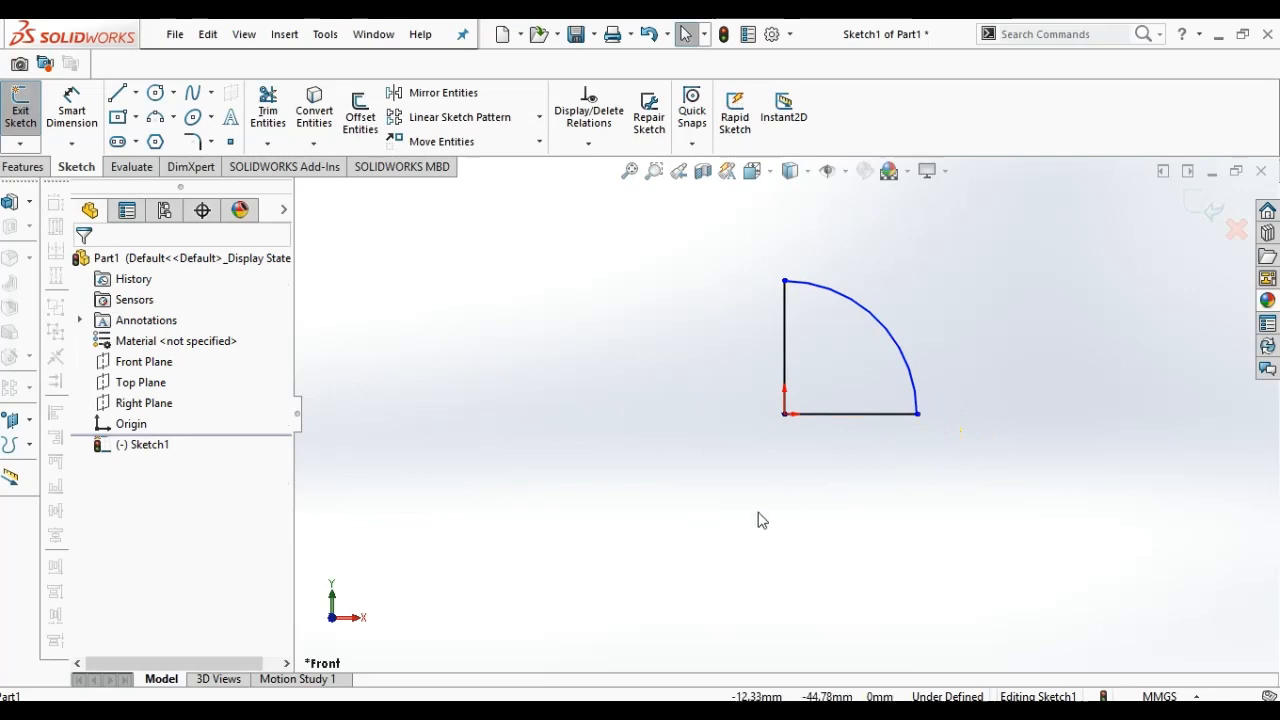
Step: Dimension the arc of the quarter-circle profile with a radius of 21.35 mm
left_click(57, 130)
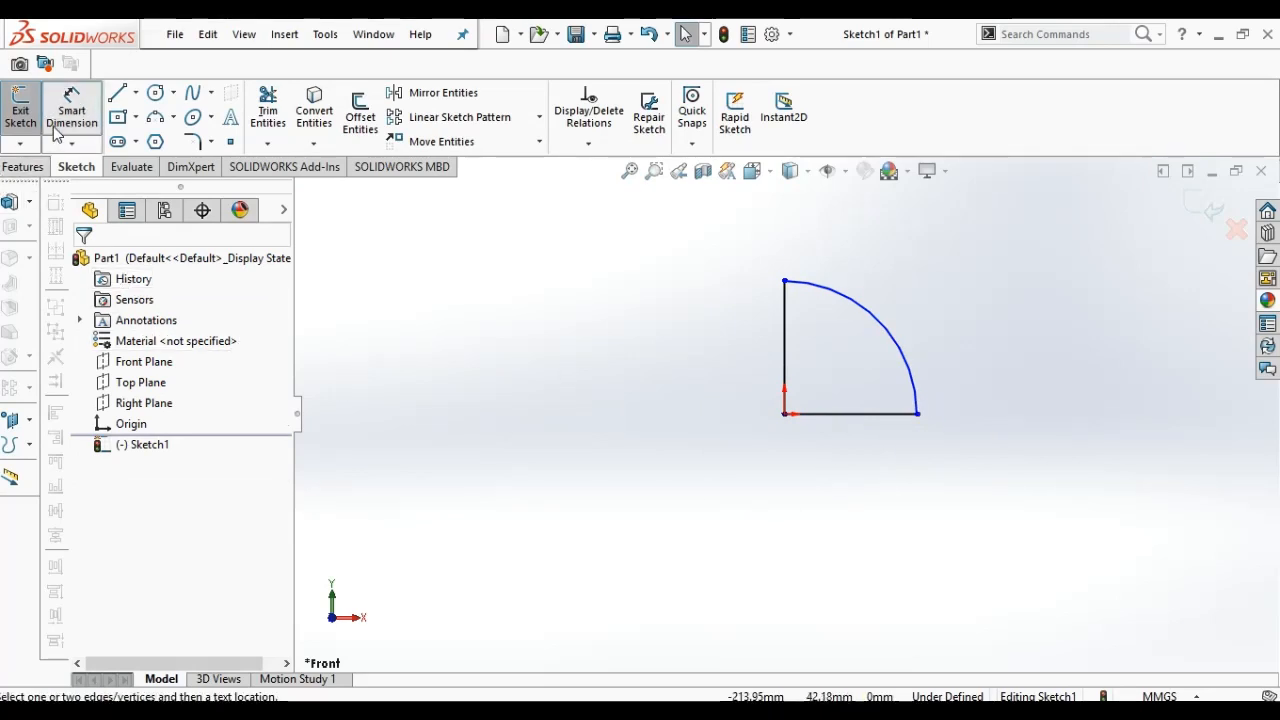
left_click(57, 133)
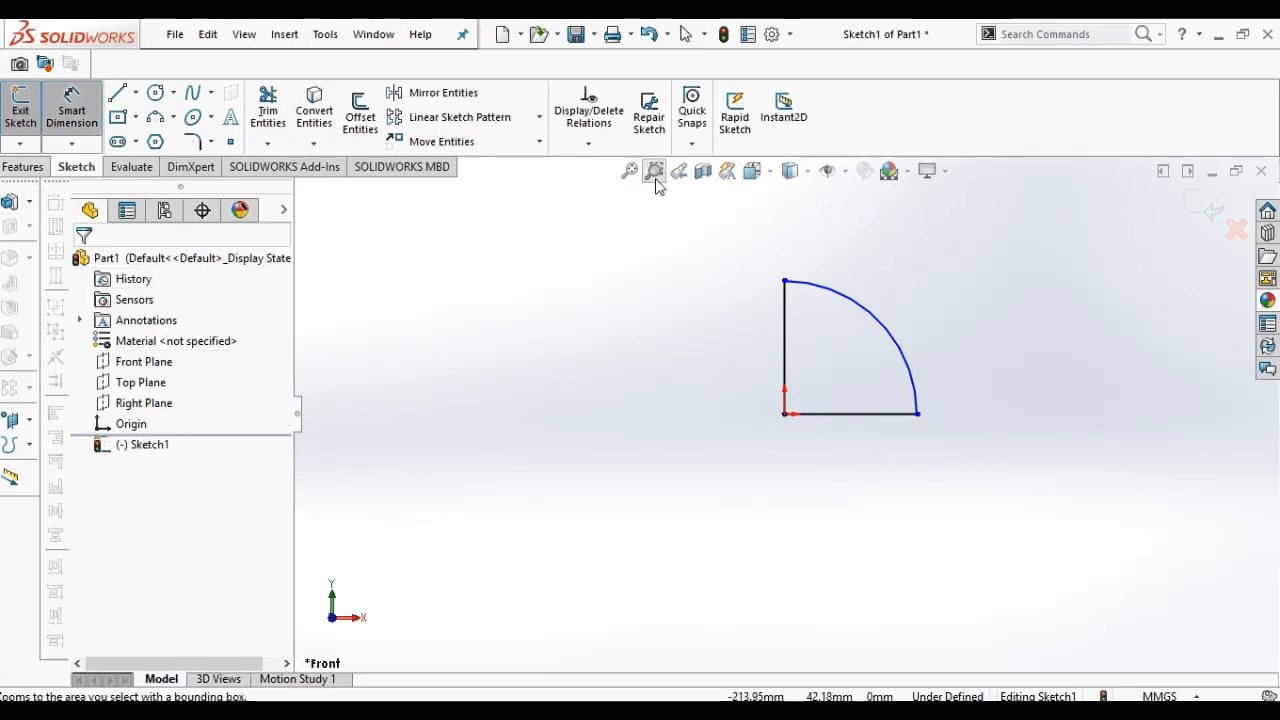
left_click(913, 357)
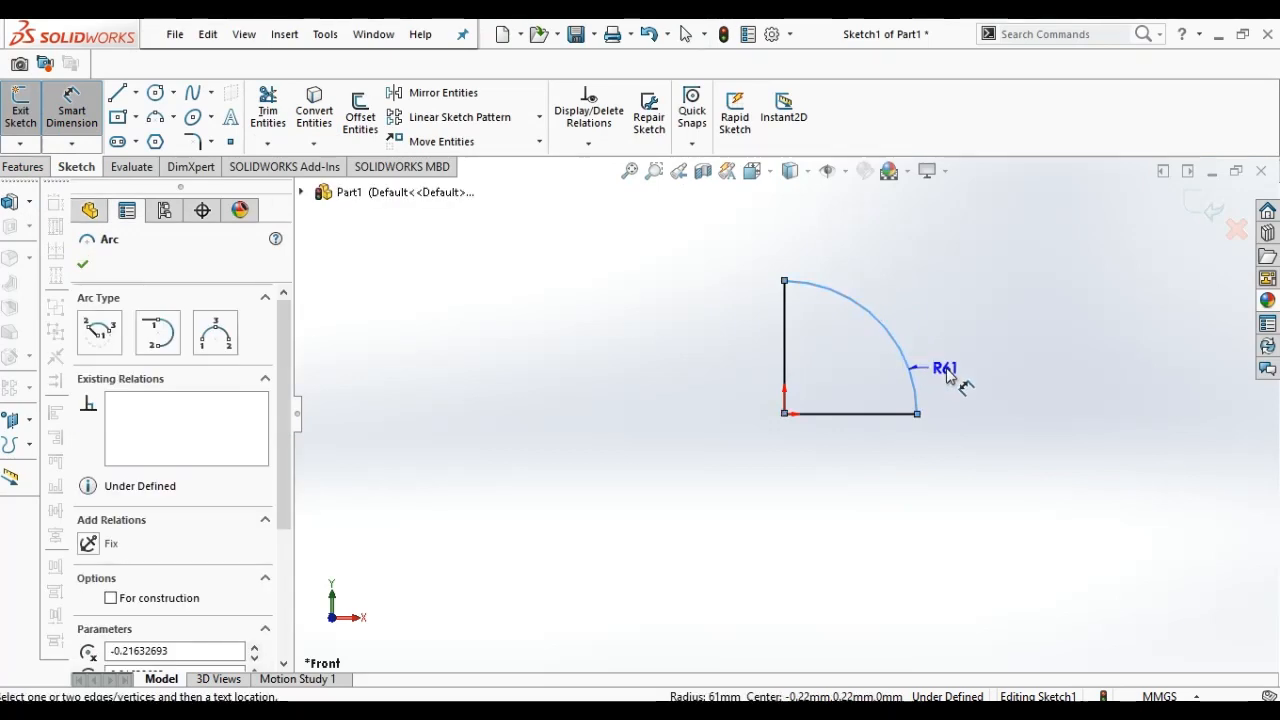
left_click(947, 375)
type("2")
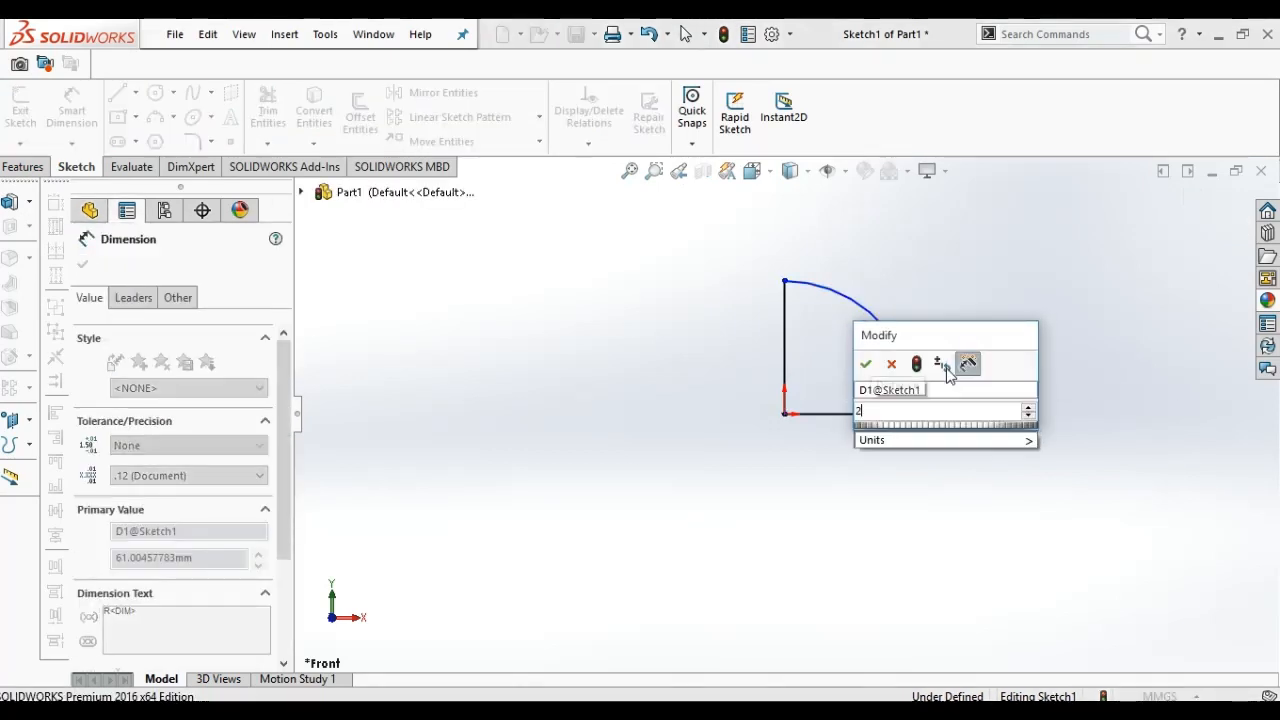
type("1.3")
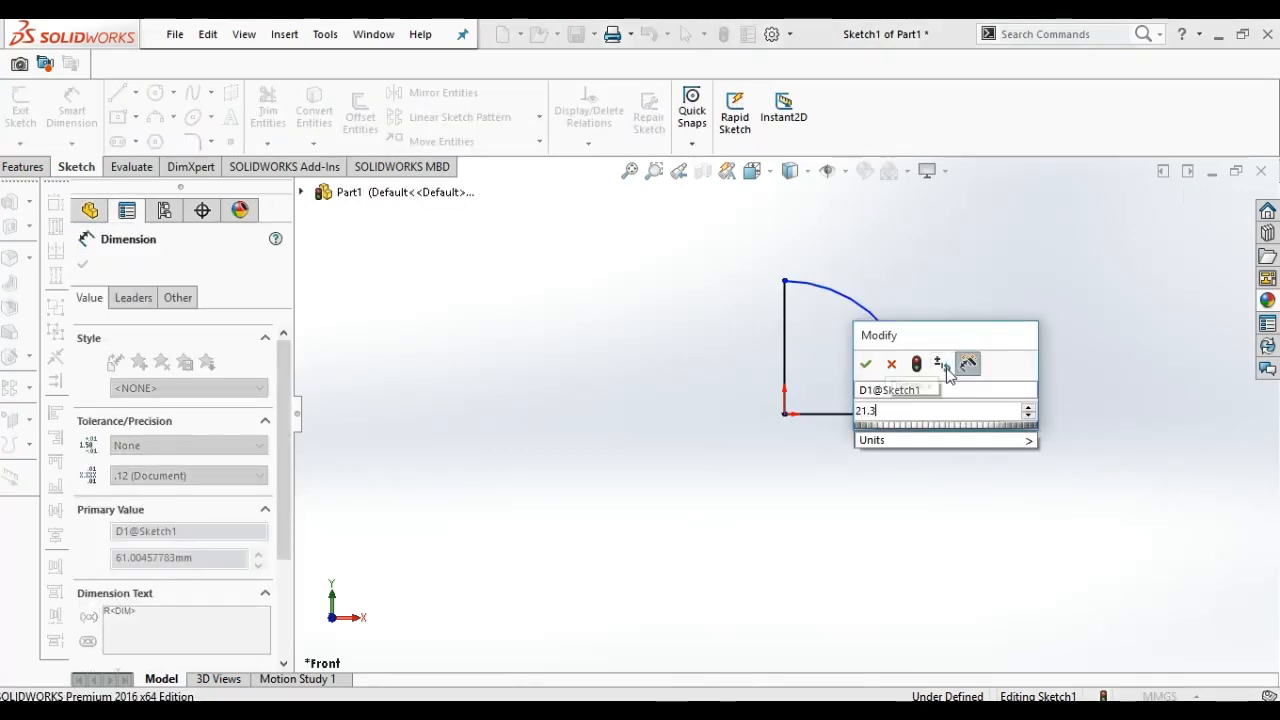
type("5")
key("Return")
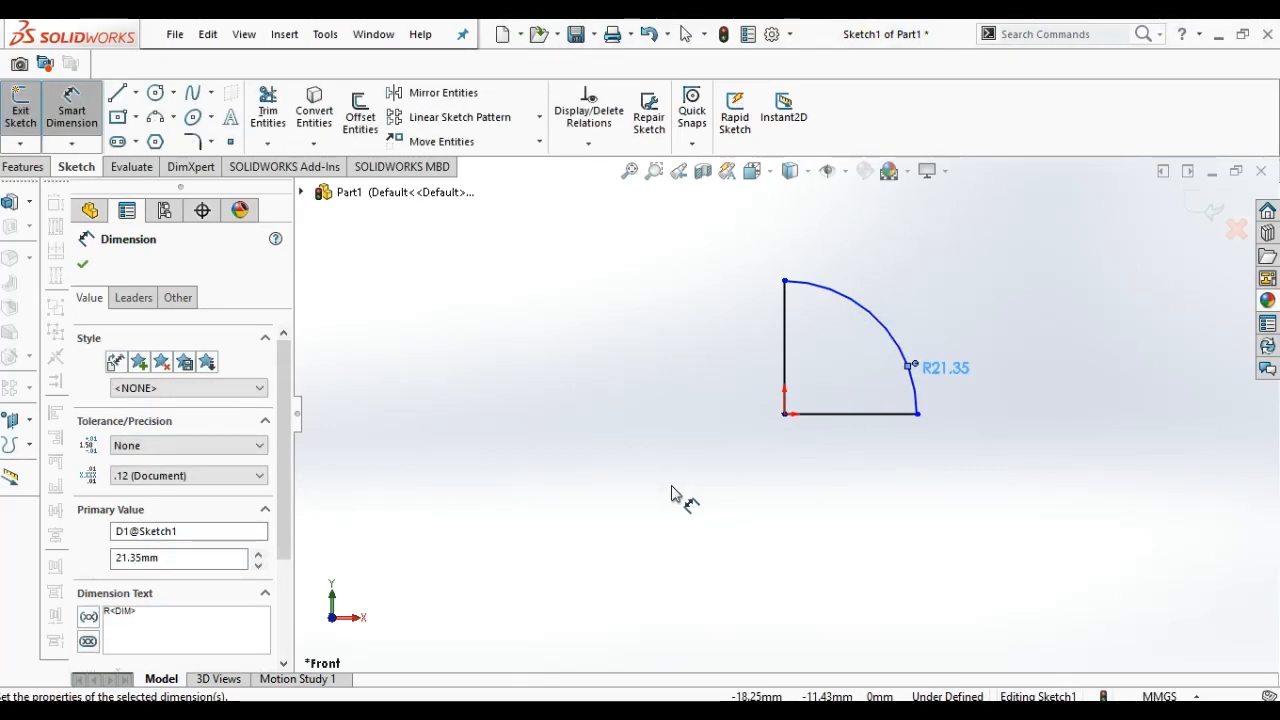
Step: Revolve the quarter-circle profile 360 degrees about its vertical line to make a solid dome
left_click(22, 166)
left_click(88, 110)
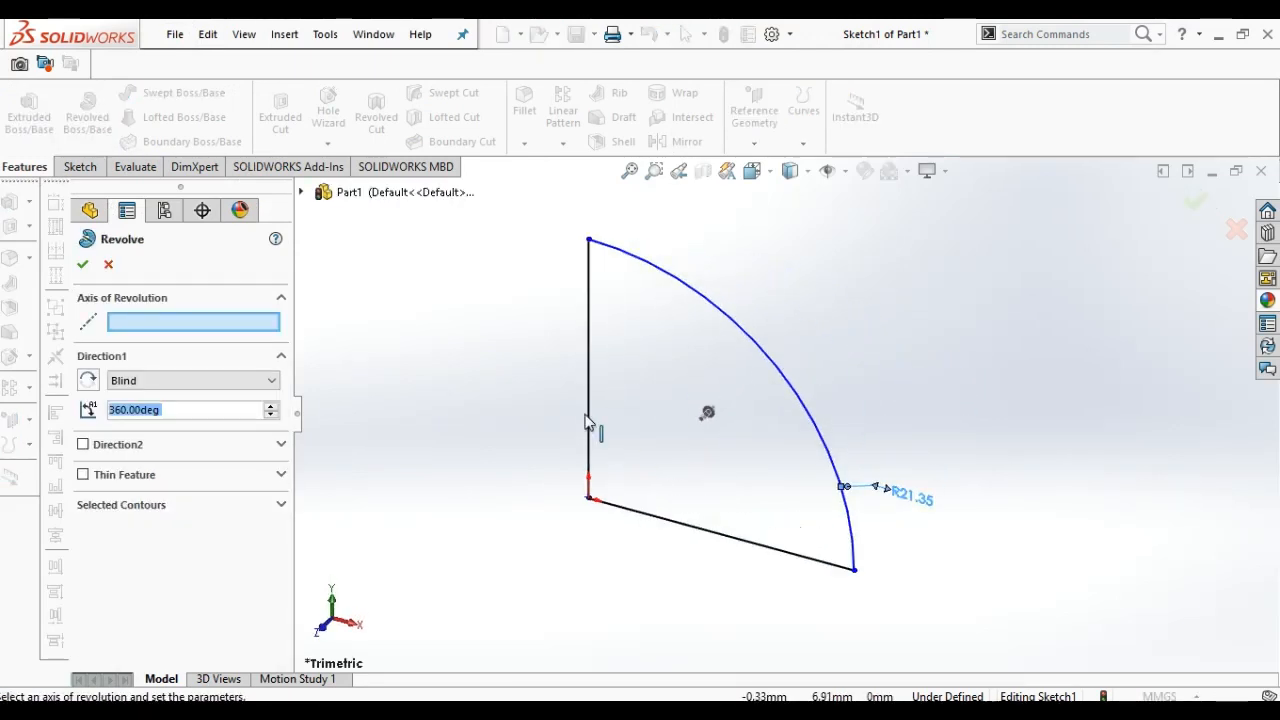
left_click(591, 425)
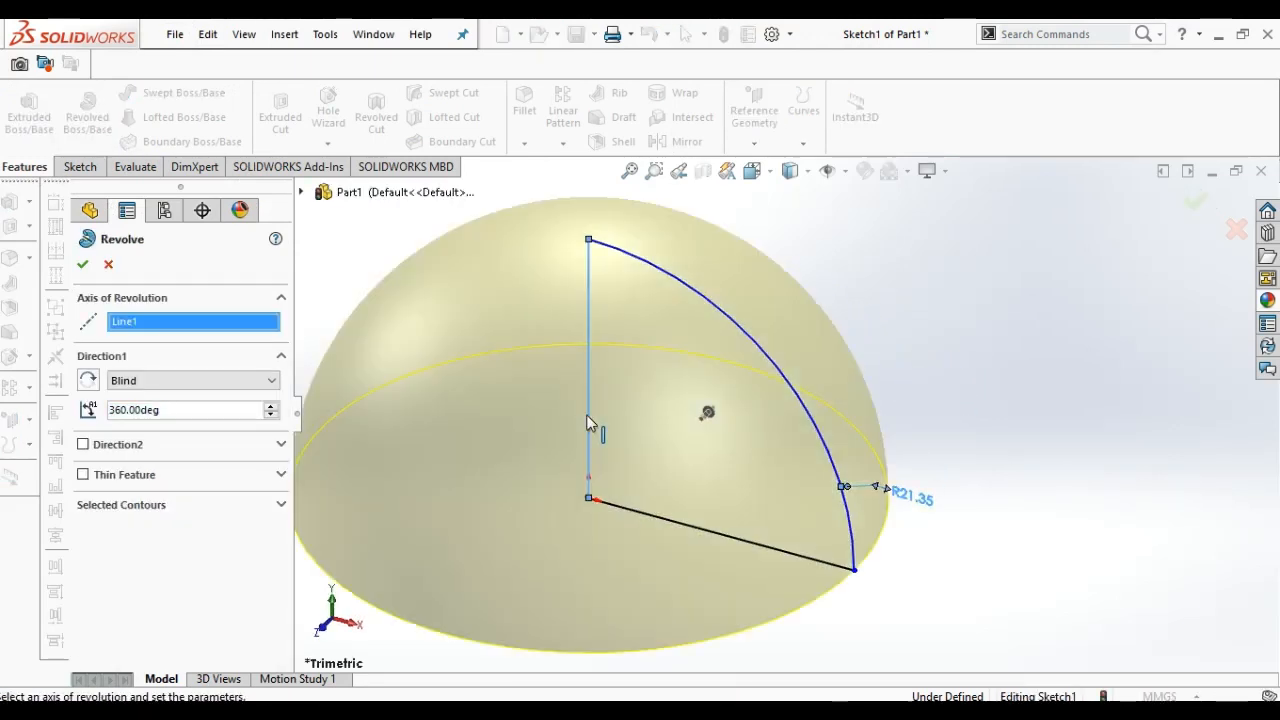
left_click(81, 265)
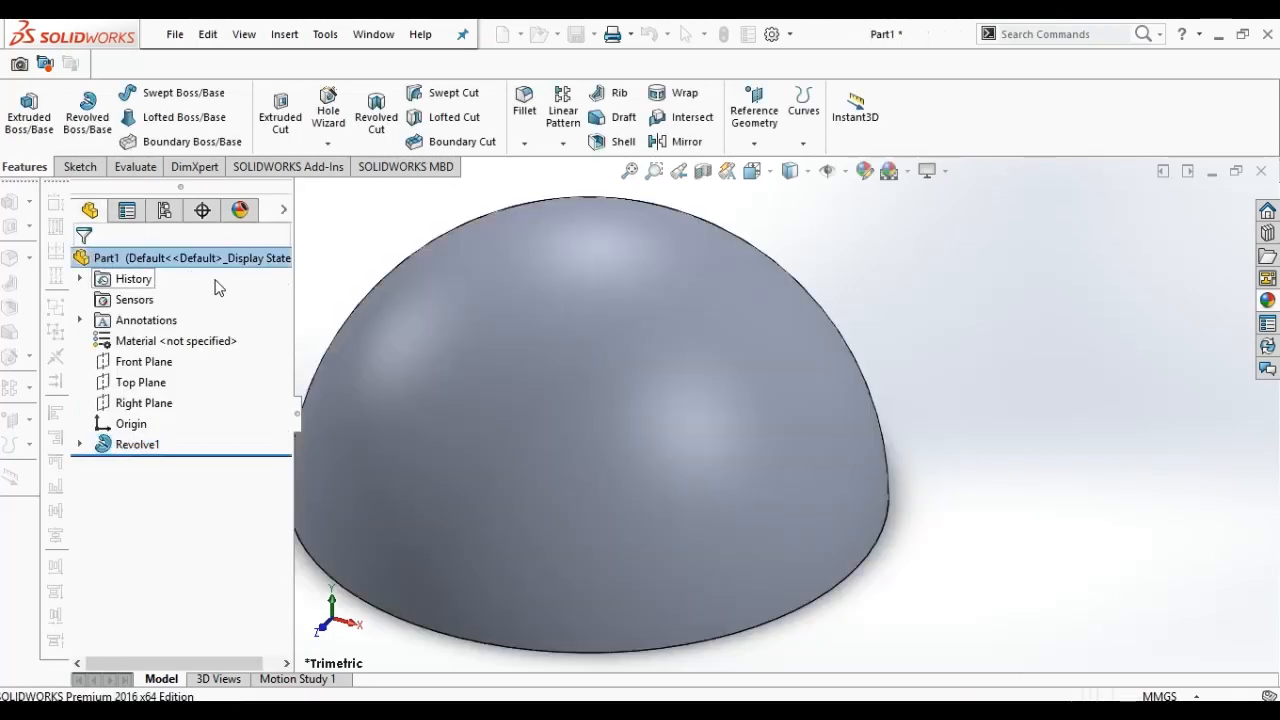
Step: On the Front Plane, sketch a vertical centerline about 24 mm long down to the origin and attach its upper end to the dome's apex
left_click(150, 362)
left_click(253, 338)
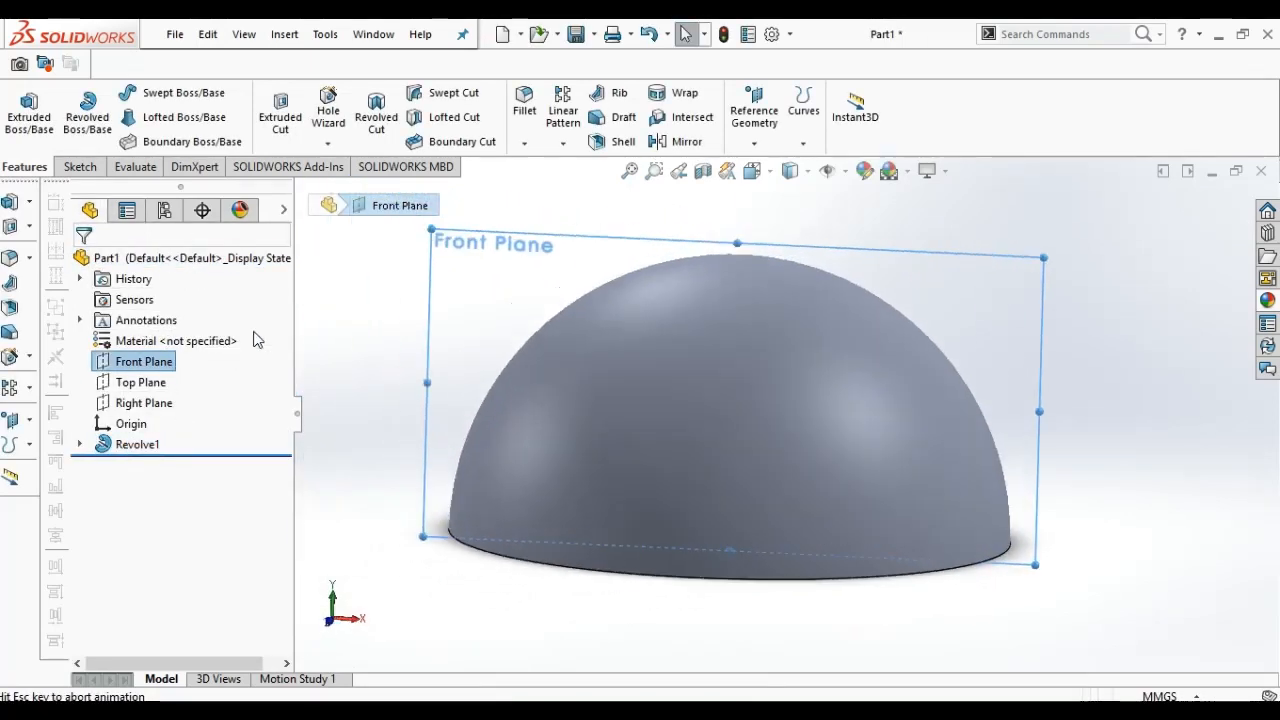
left_click(80, 167)
left_click(137, 93)
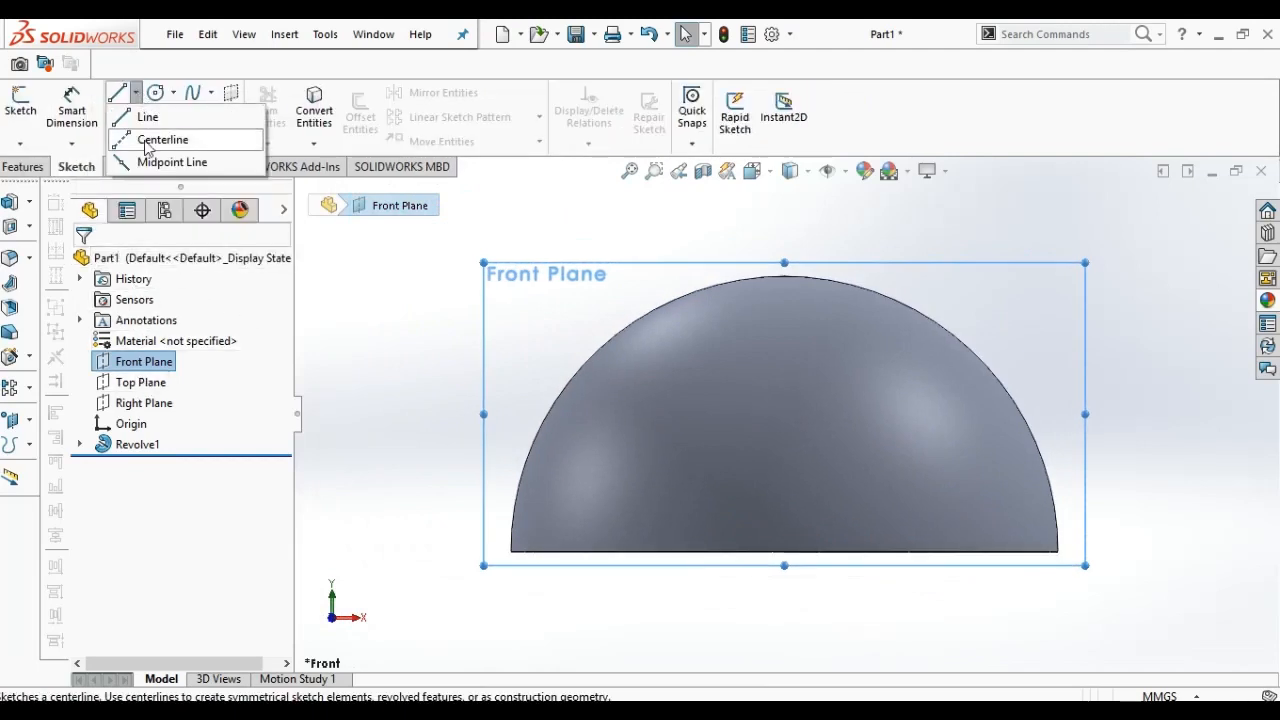
left_click(150, 137)
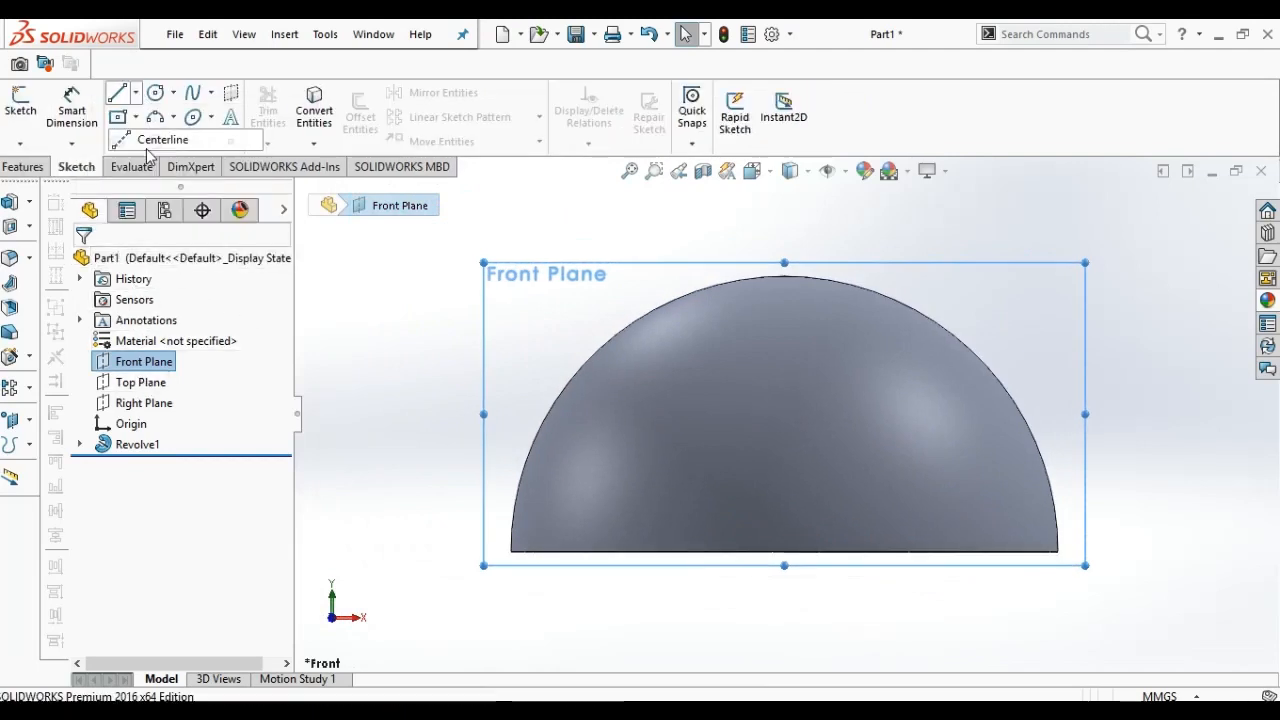
left_click(785, 243)
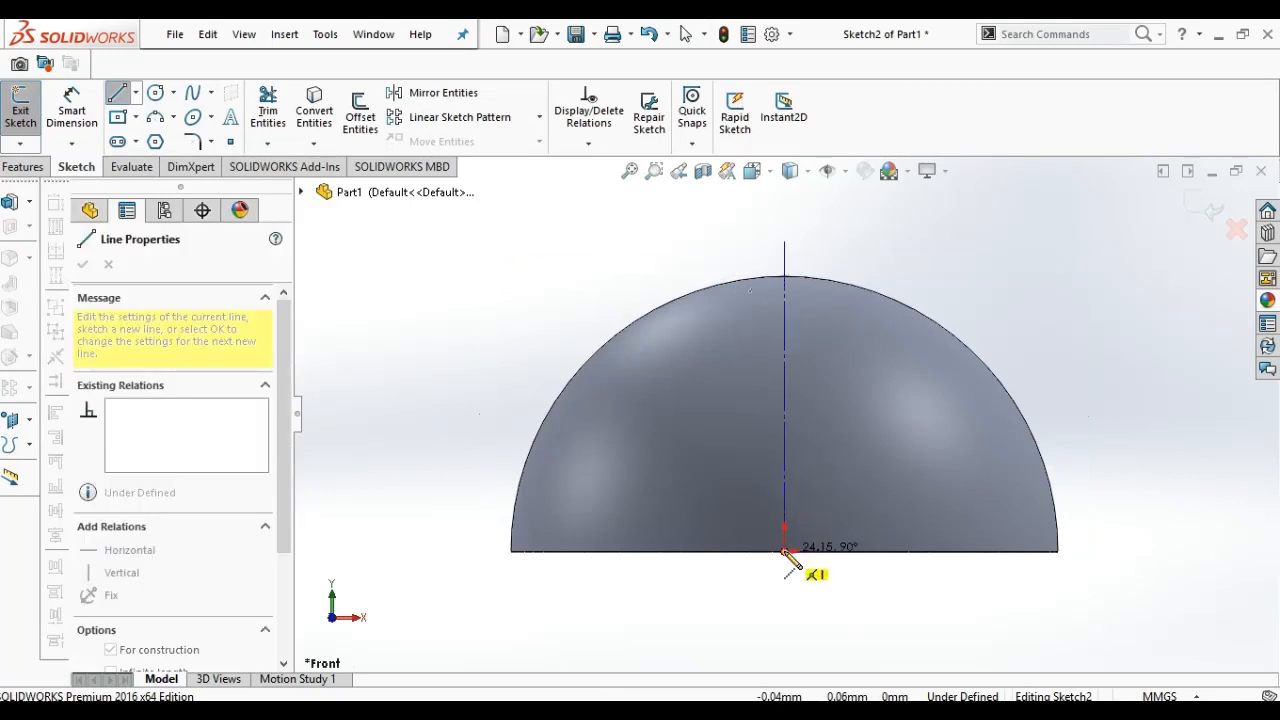
left_click(784, 550)
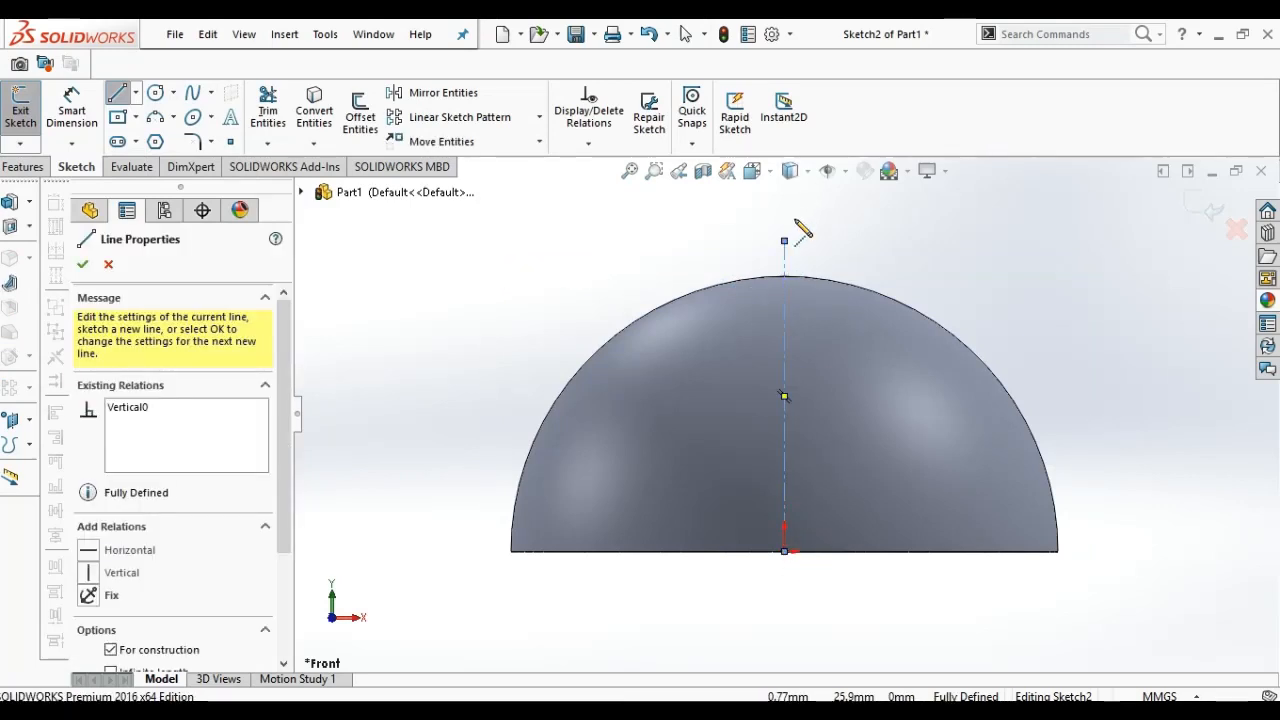
key("Escape")
left_click_drag(785, 245, 786, 278)
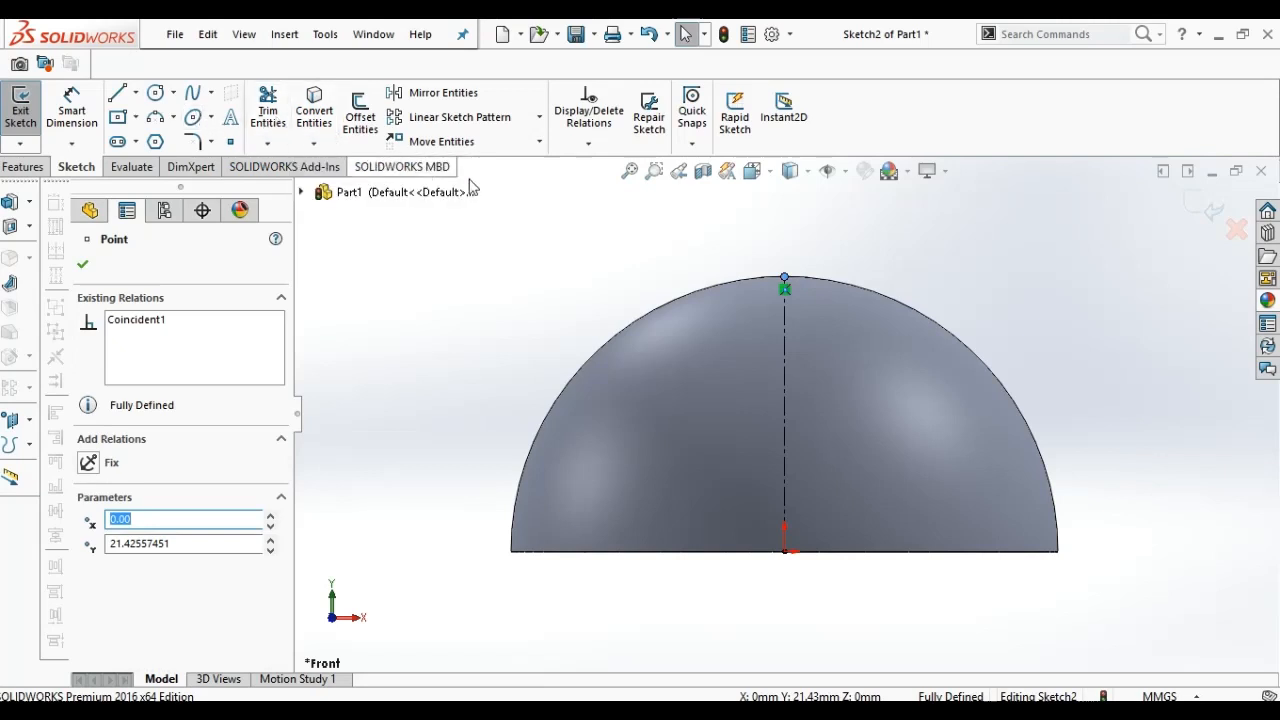
Step: Convert the dome's left and right silhouette edges into sketch entities with Convert Entities
left_click(314, 108)
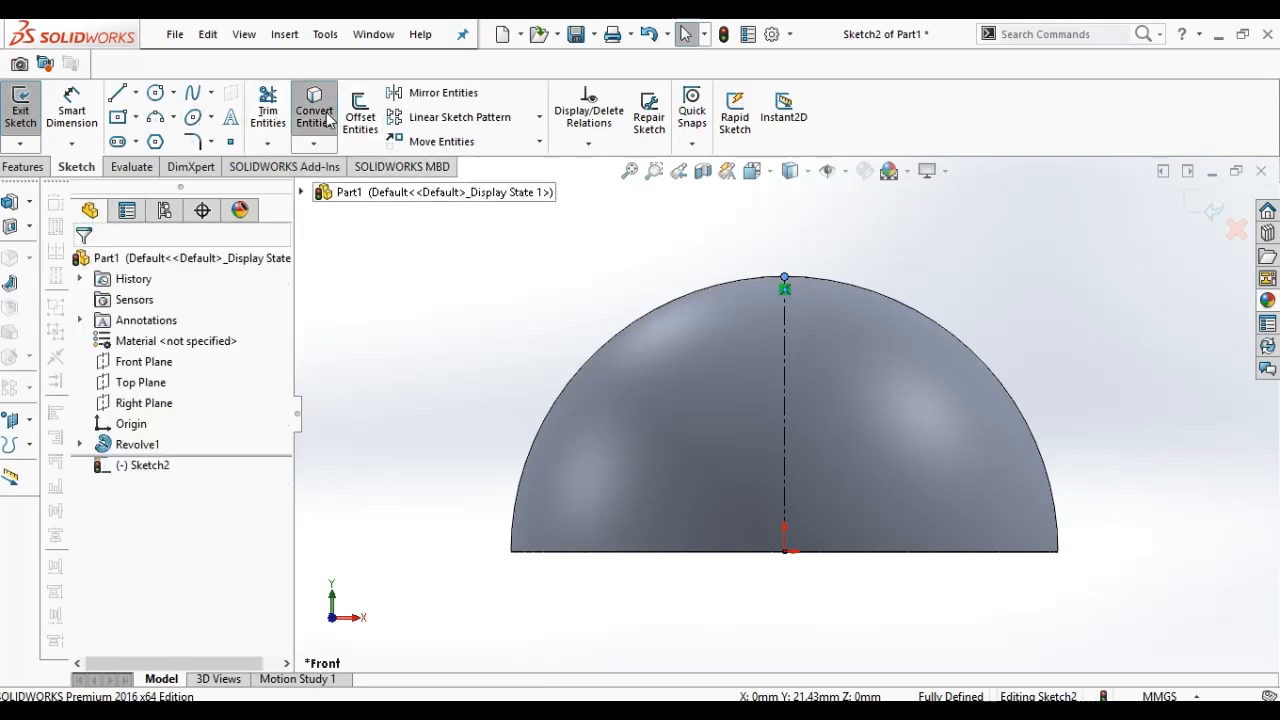
left_click(770, 290)
left_click(767, 283)
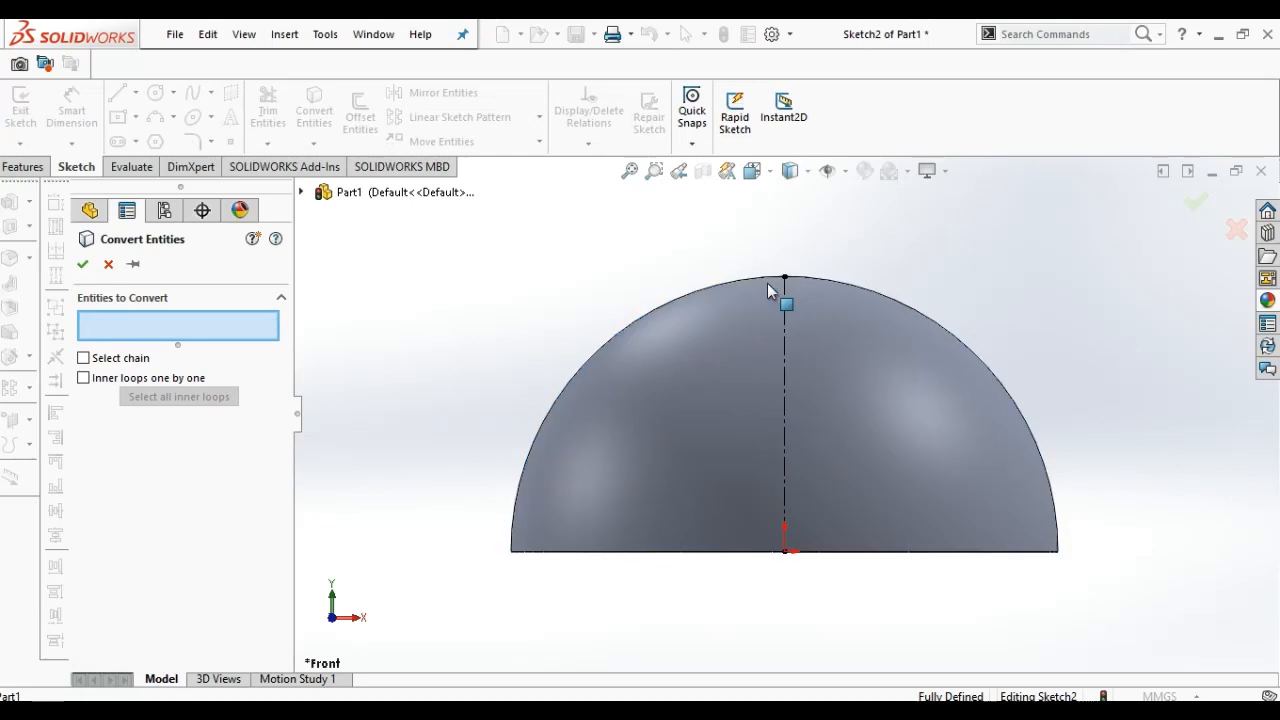
left_click(768, 281)
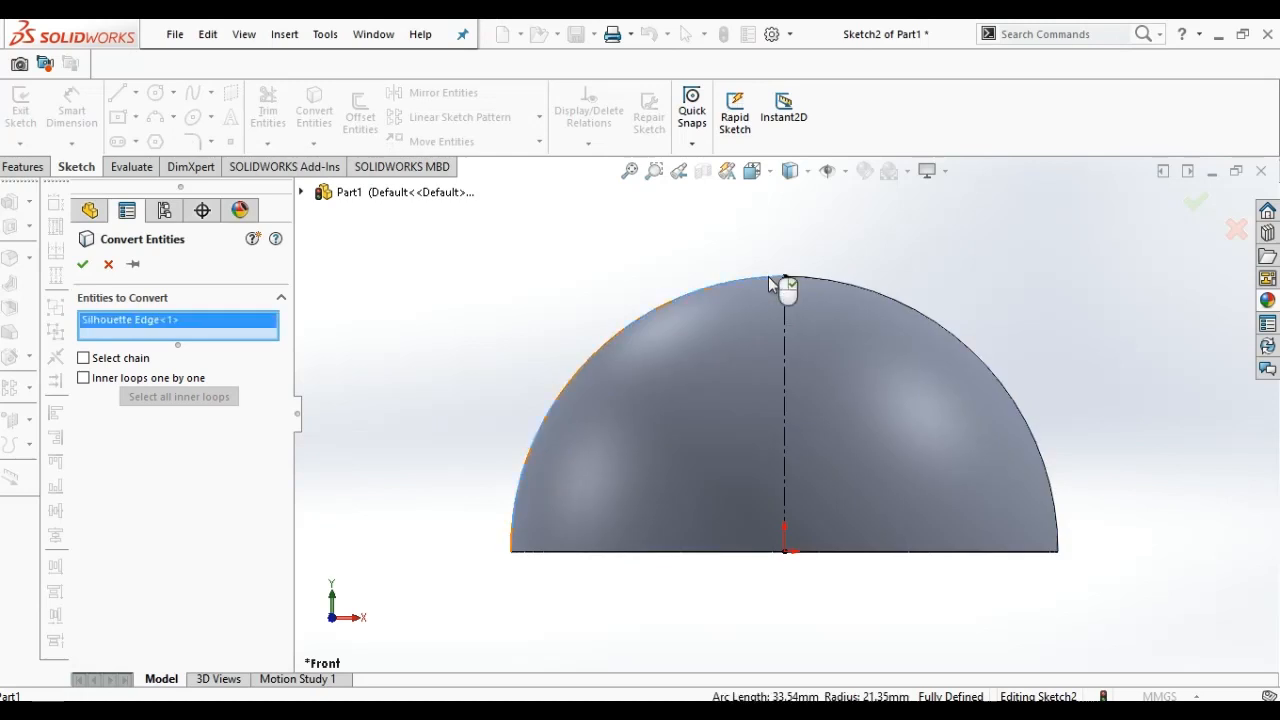
left_click(796, 285)
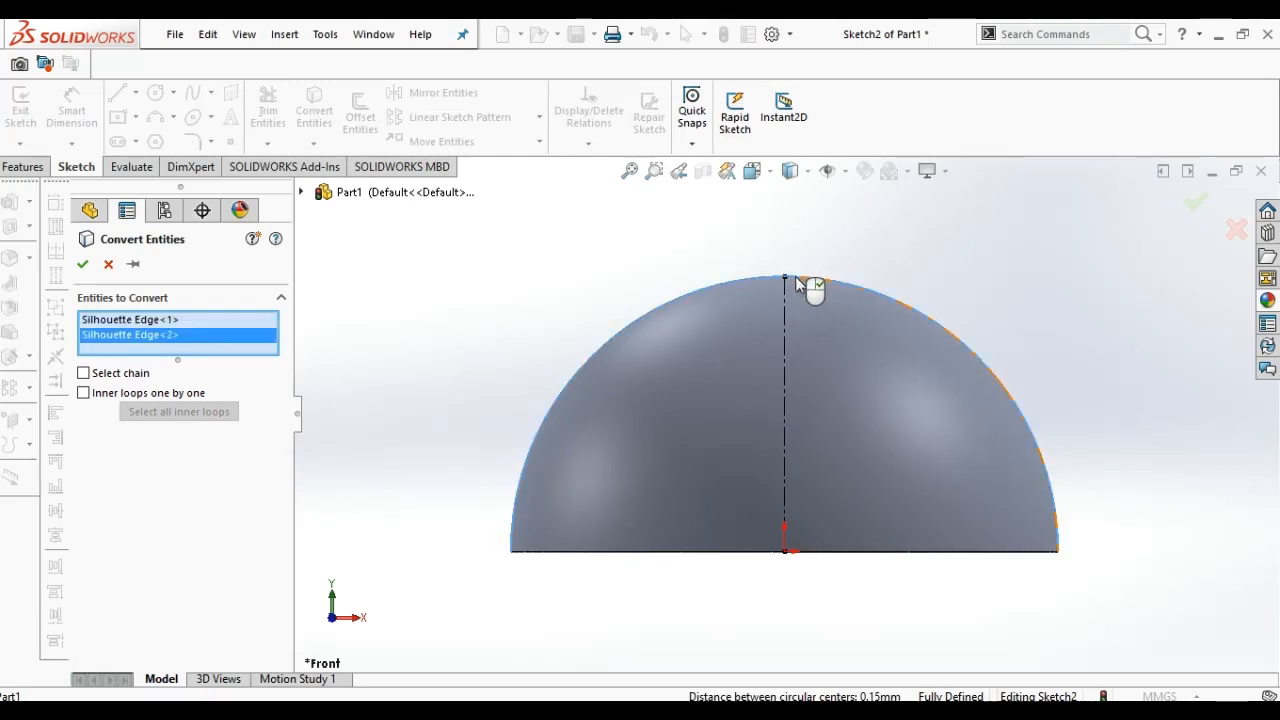
right_click(797, 280)
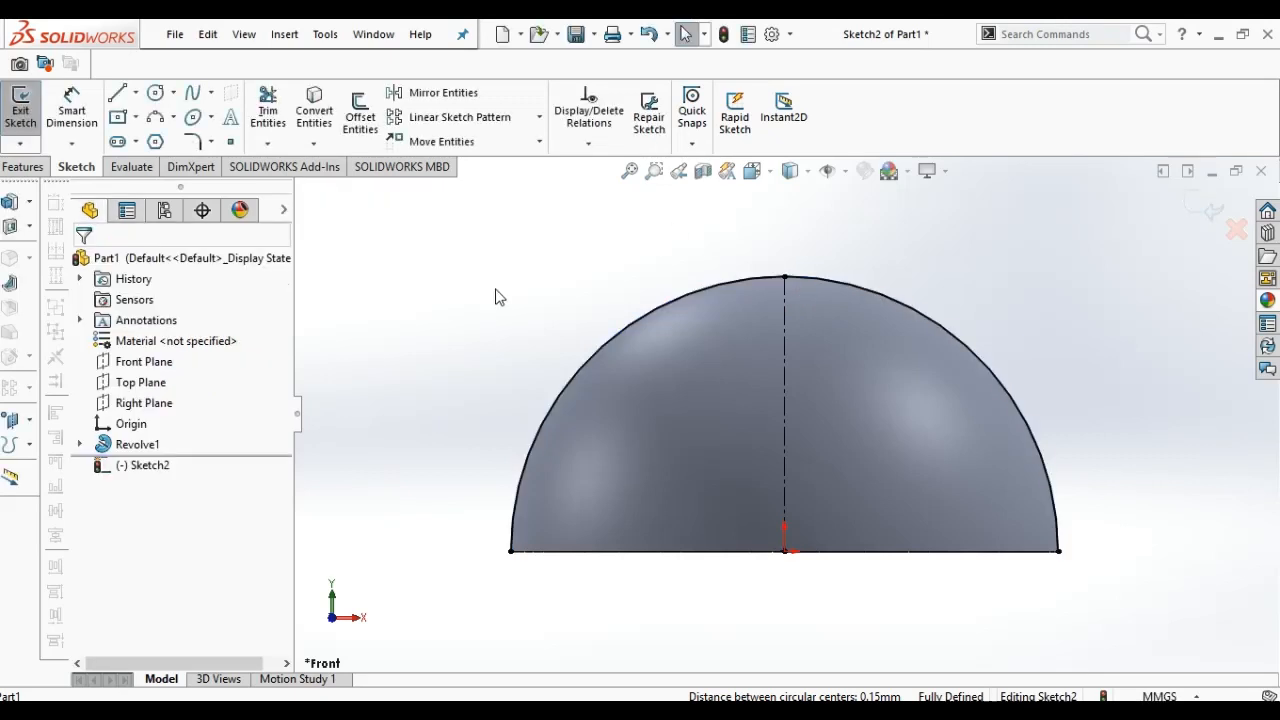
Step: Sketch a vertical line about 1.2 mm long from the dome's apex down along the centerline
left_click(117, 92)
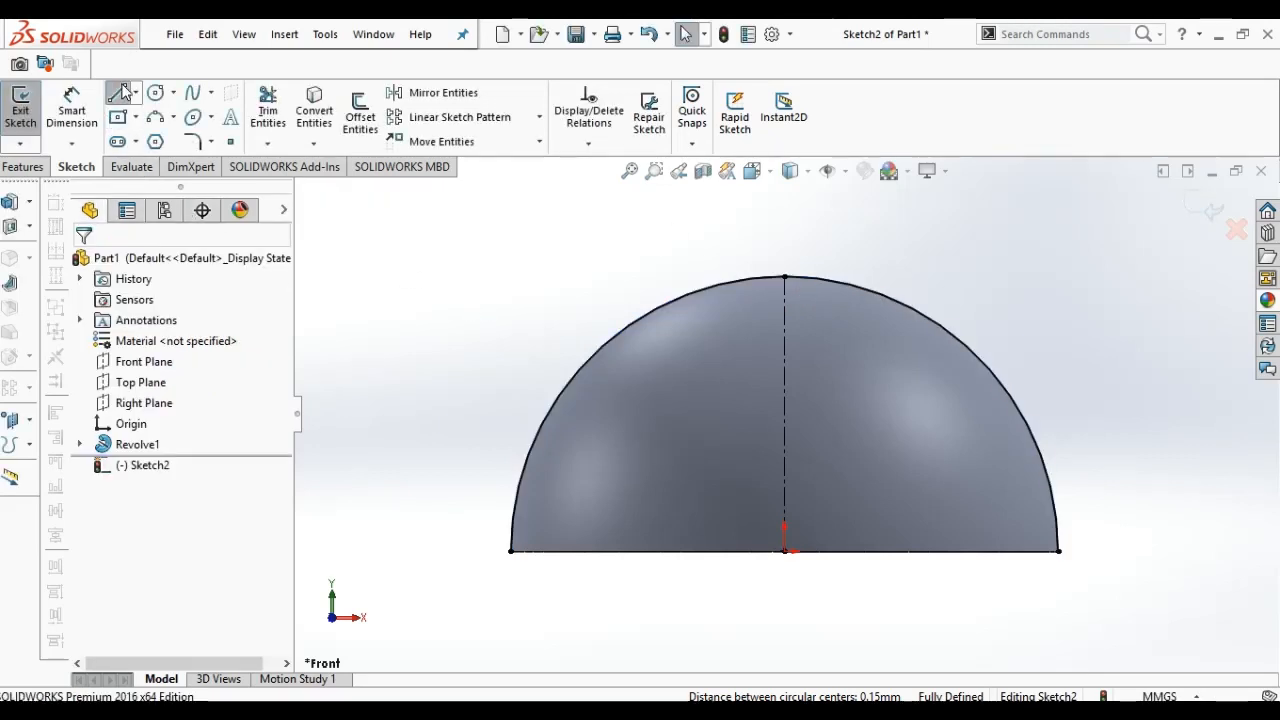
left_click(784, 277)
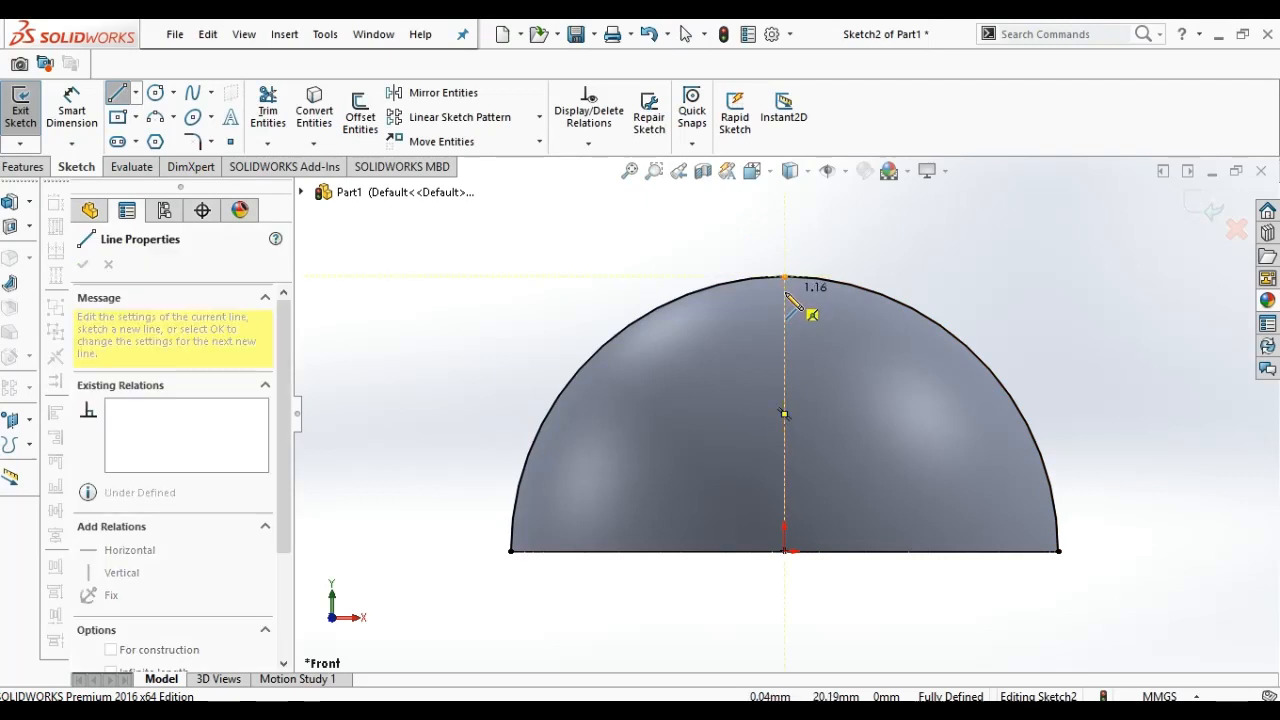
left_click_drag(786, 293, 785, 291)
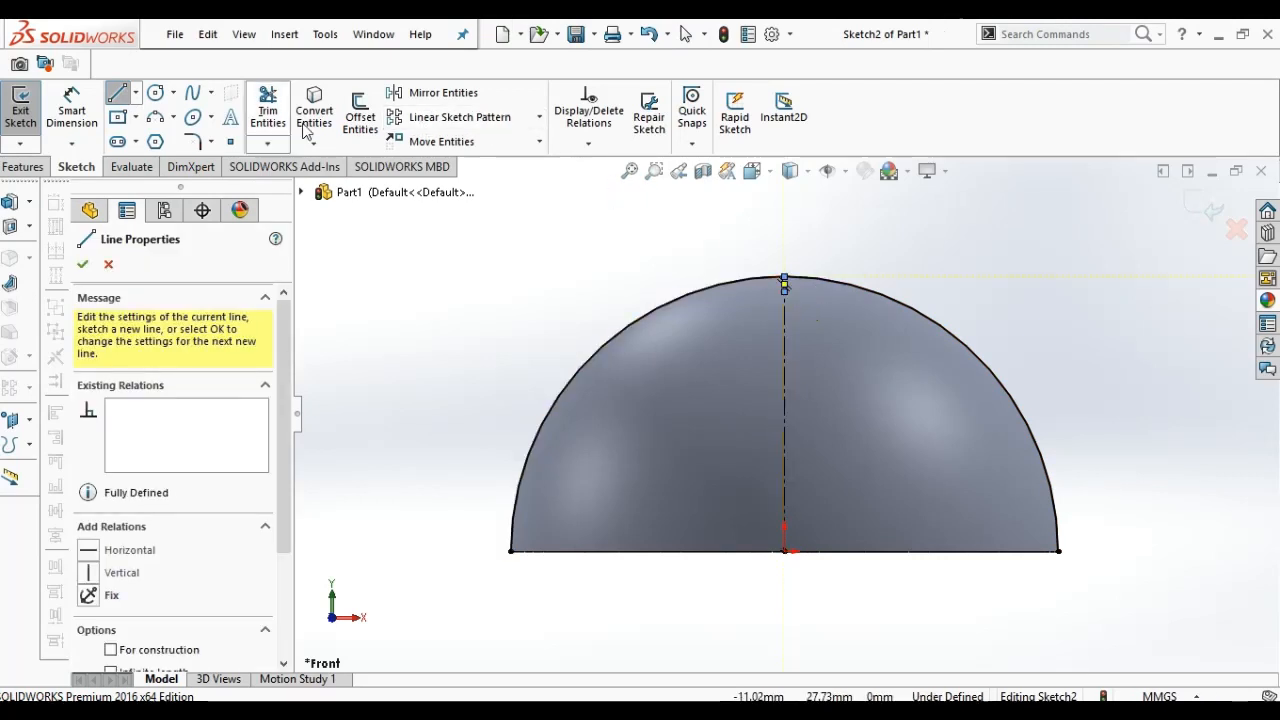
Step: Draw a downward-bulging three-point arc from the left outline, about 2.9 mm from the centerline, to the short vertical line's lower end
left_click(654, 170)
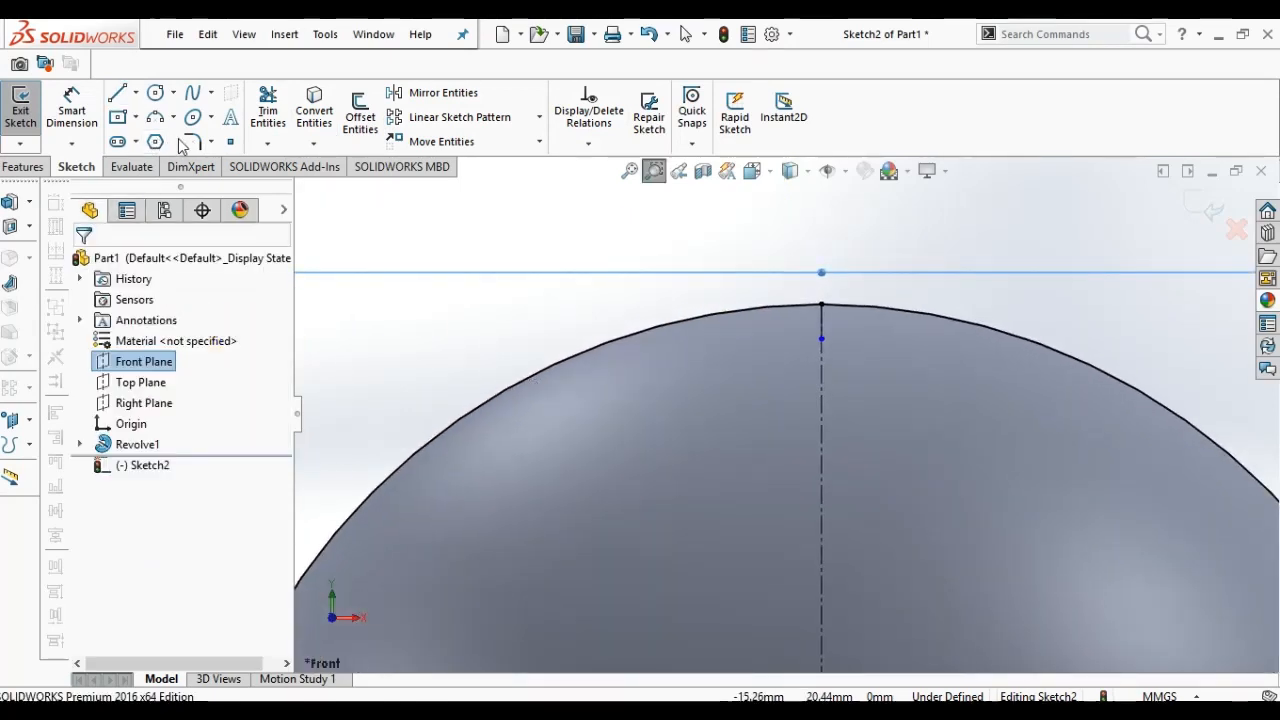
left_click(160, 120)
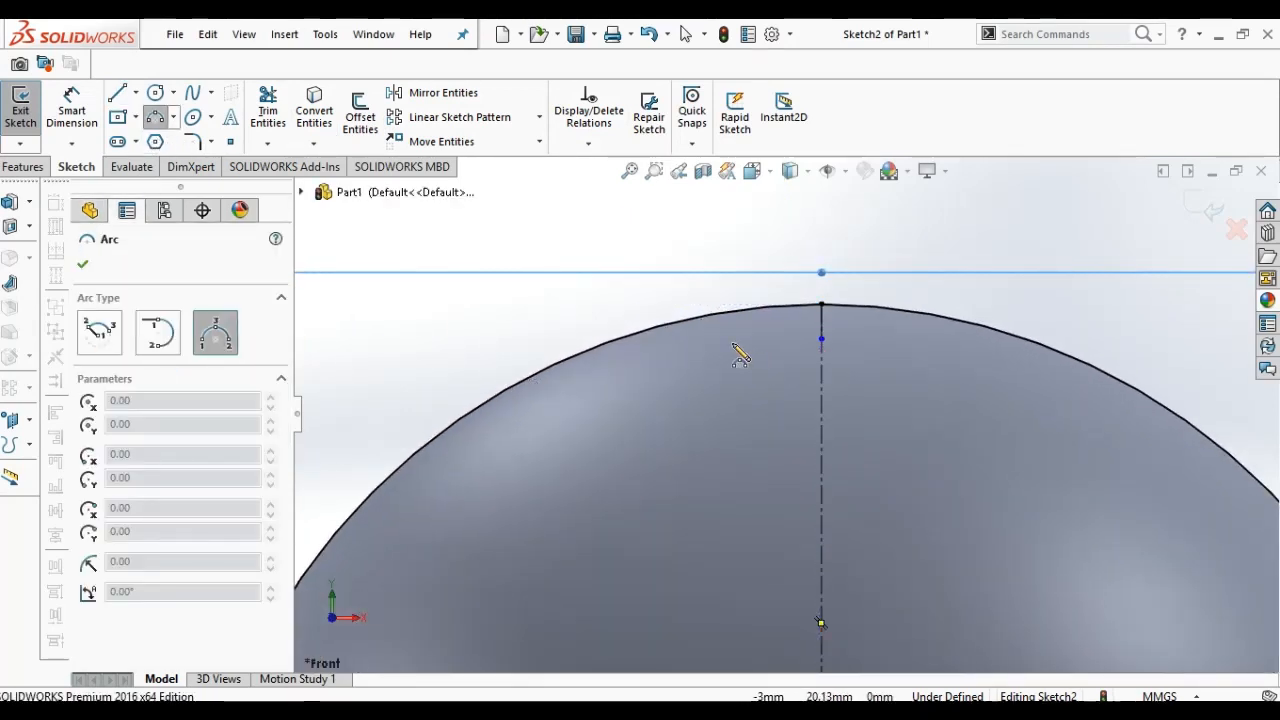
left_click(765, 308)
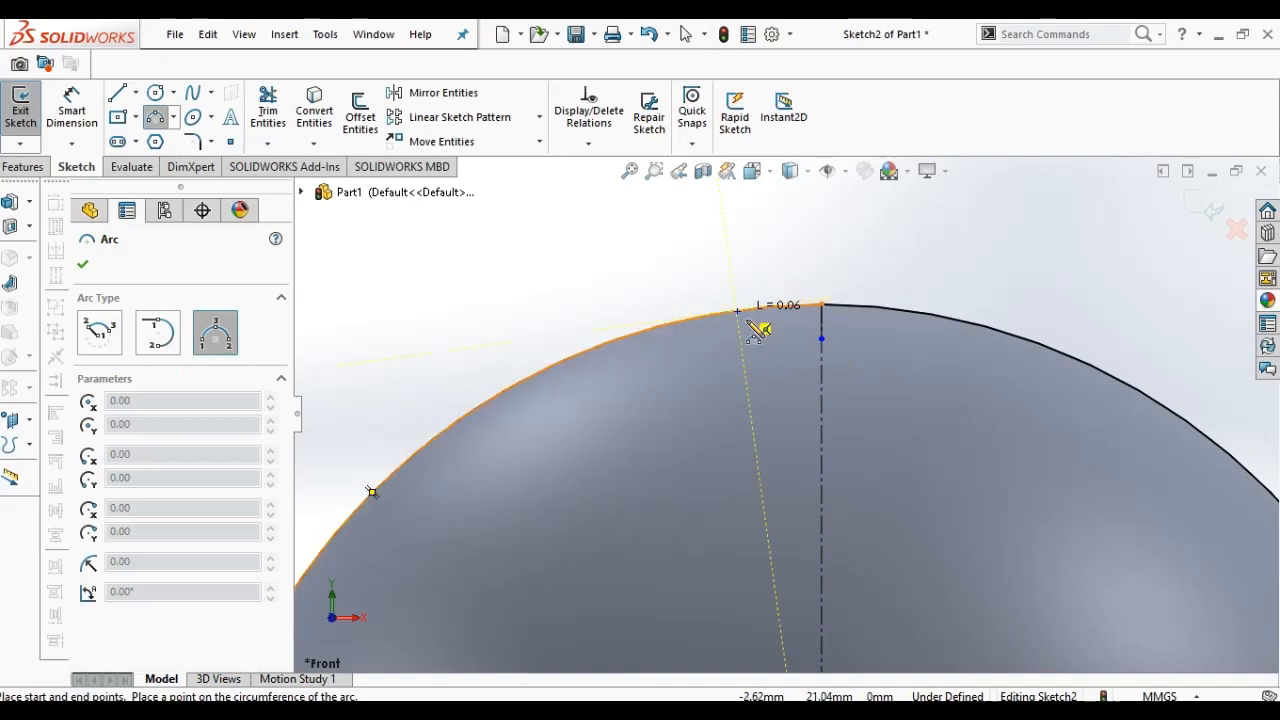
left_click(821, 340)
left_click(803, 346)
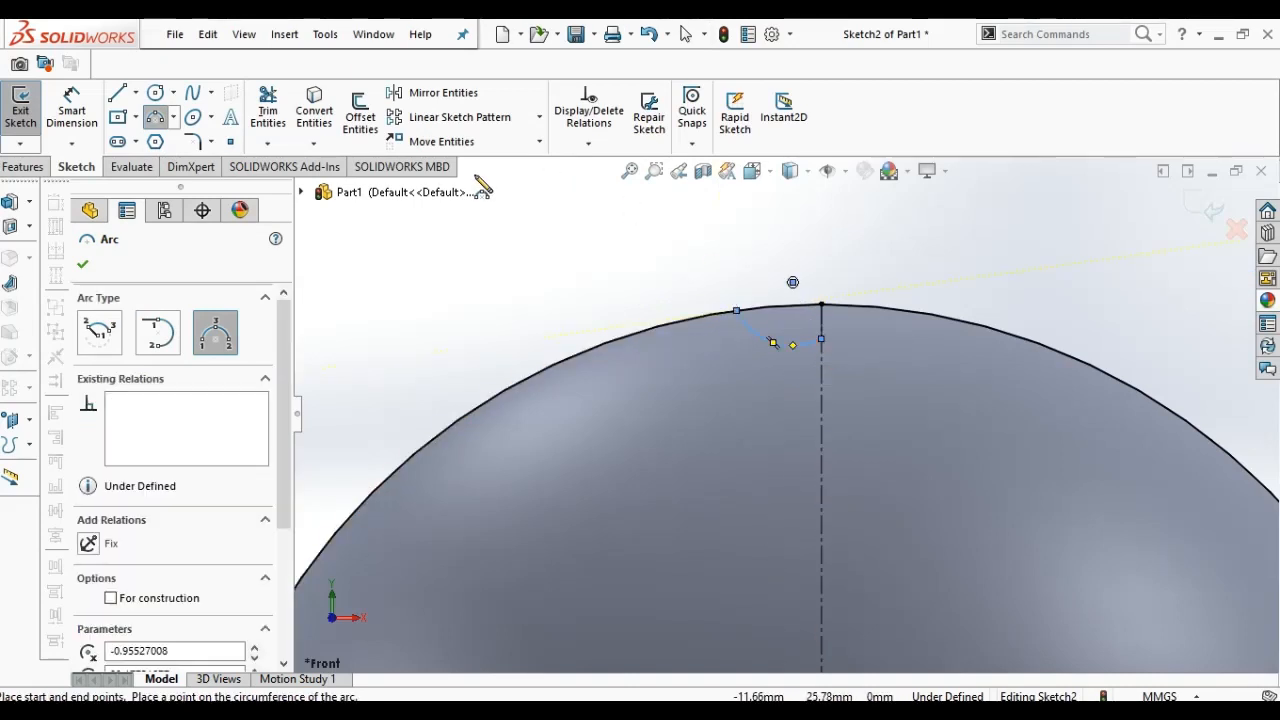
Step: Dimension the horizontal distance between the small arc's outer endpoint and the dome's apex as 2.25 mm
left_click(71, 112)
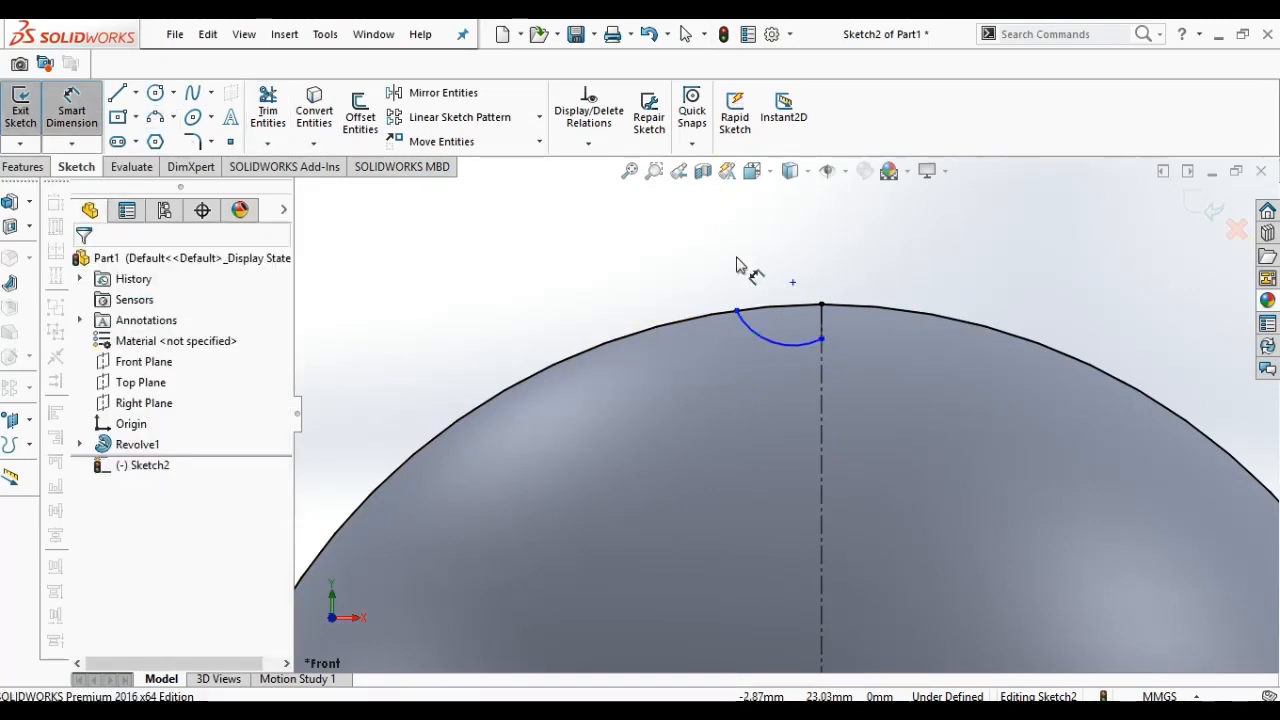
left_click(737, 313)
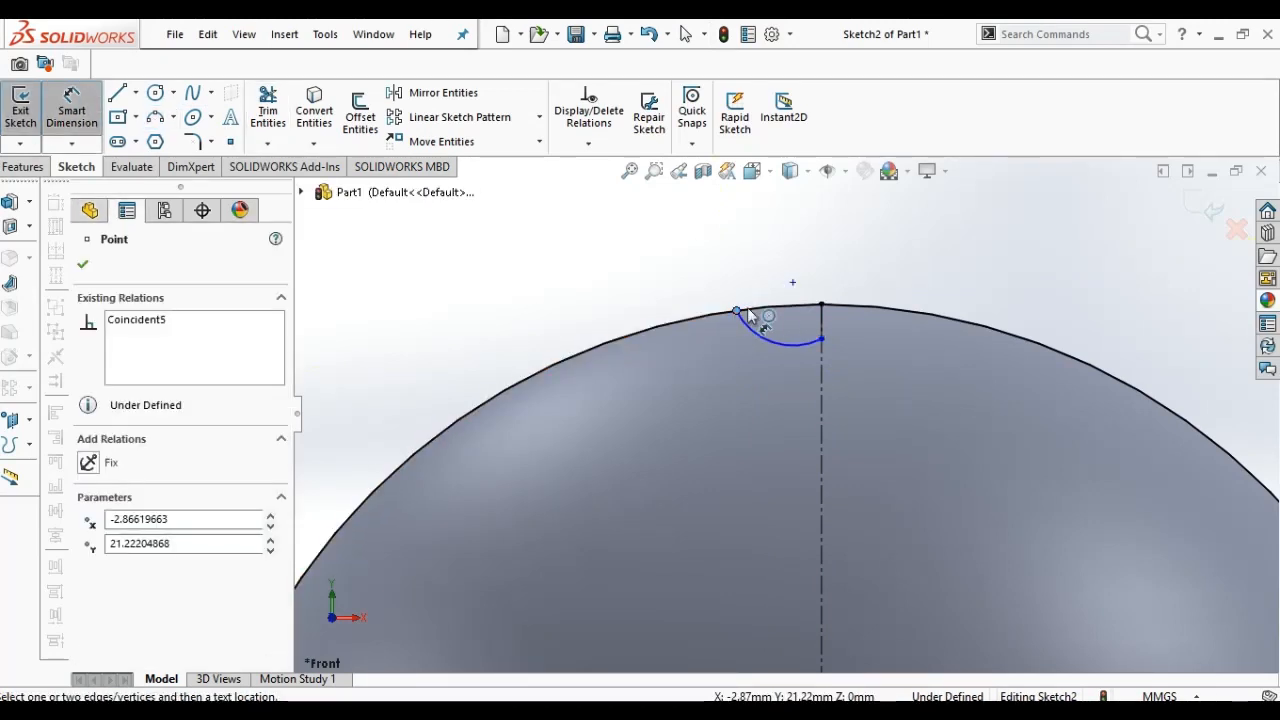
left_click(821, 305)
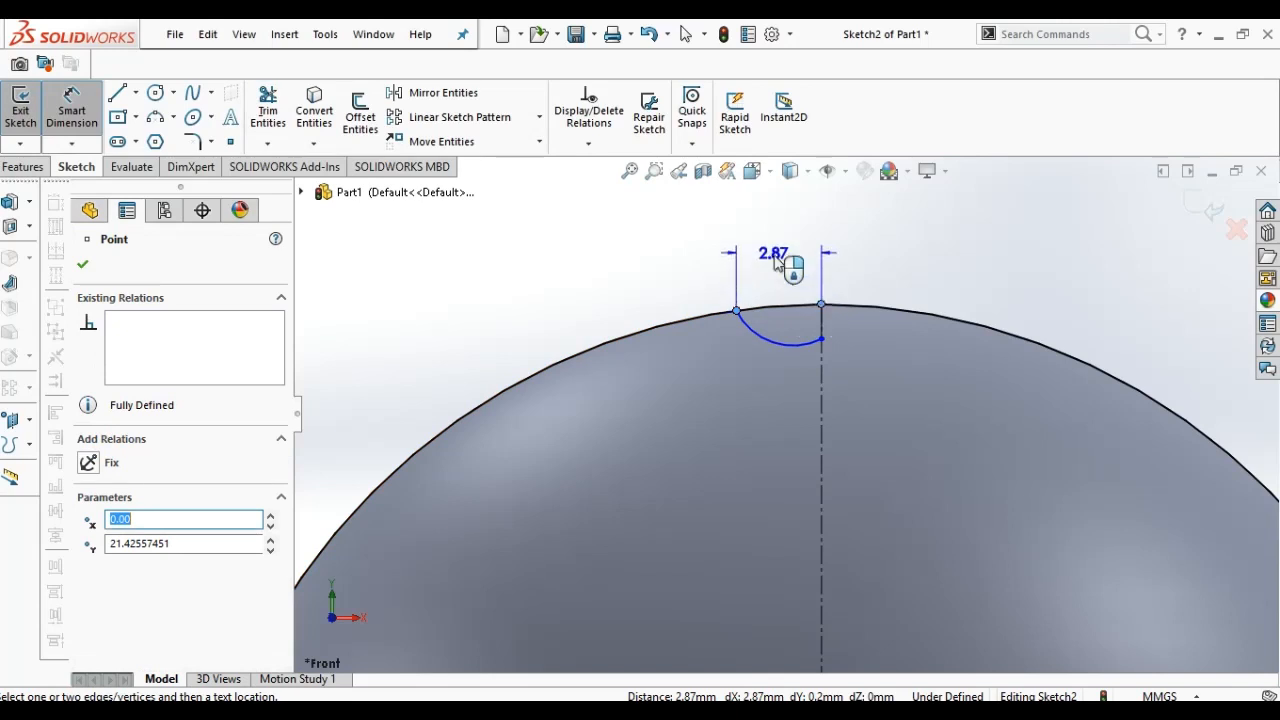
left_click(780, 277)
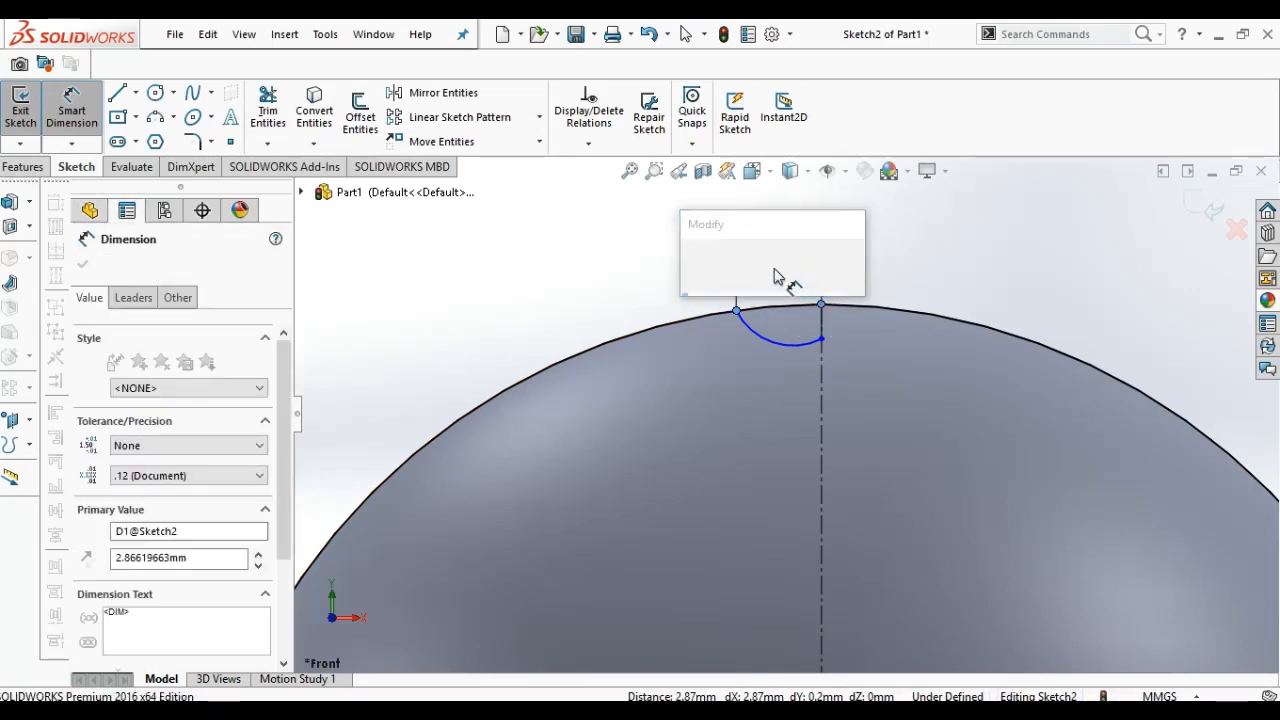
type("2.25")
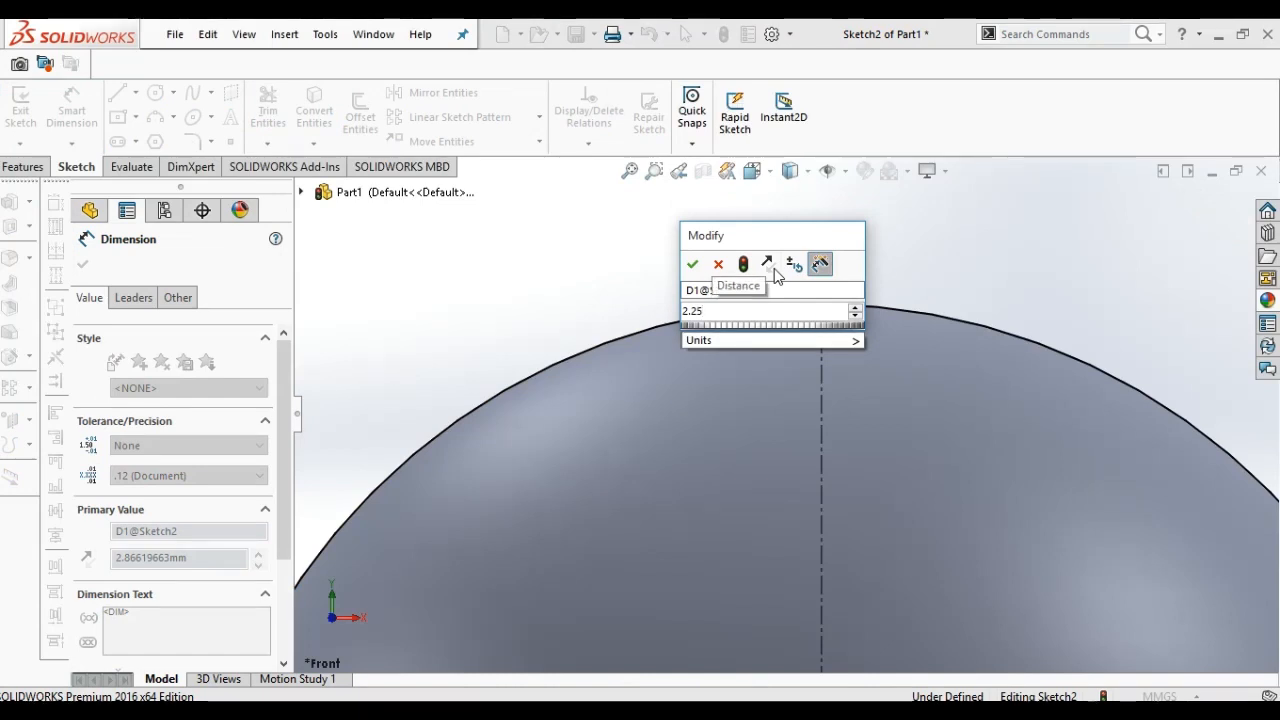
key("Return")
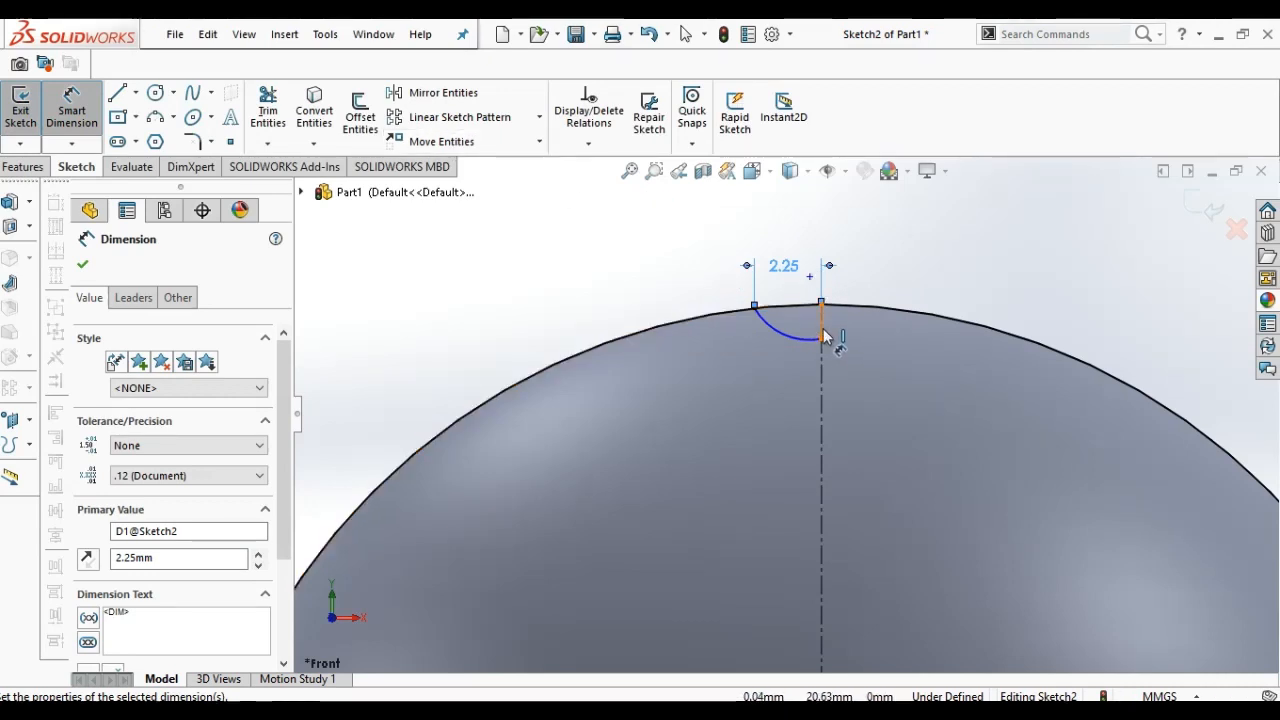
Step: Dimension the short vertical line below the apex with a length of 1 mm
left_click(821, 322)
left_click(850, 328)
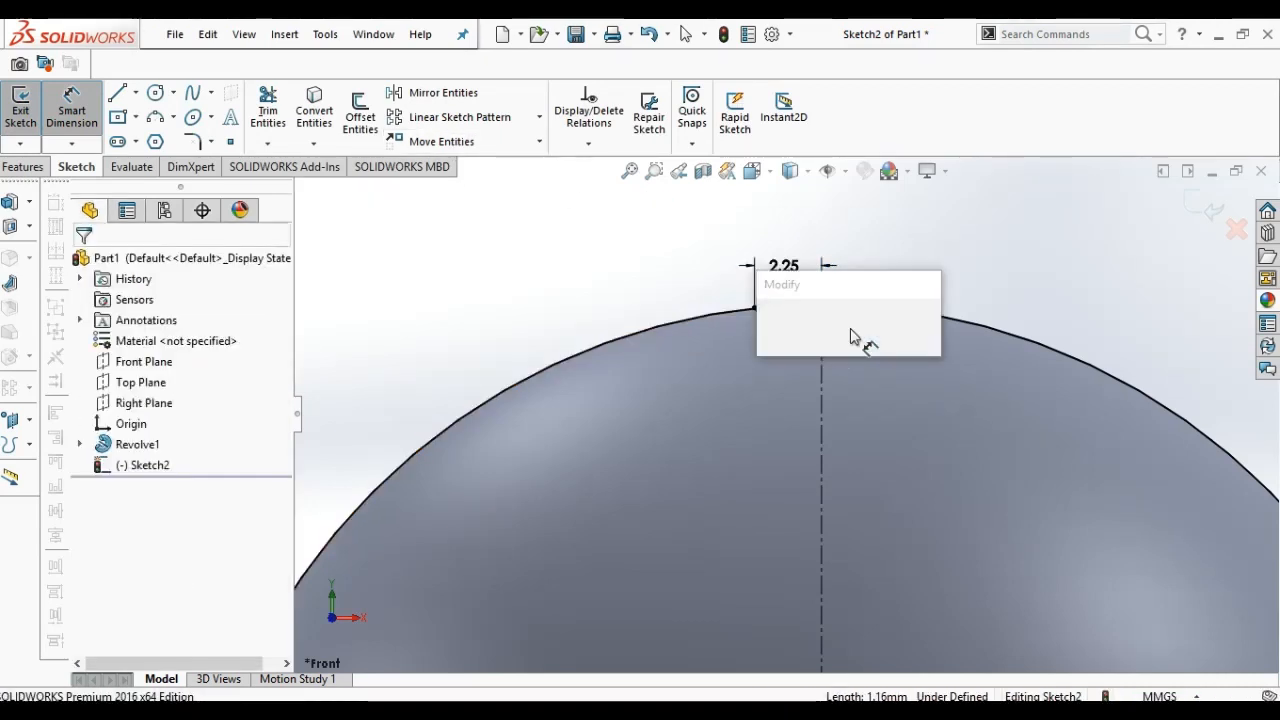
type("1")
key("Return")
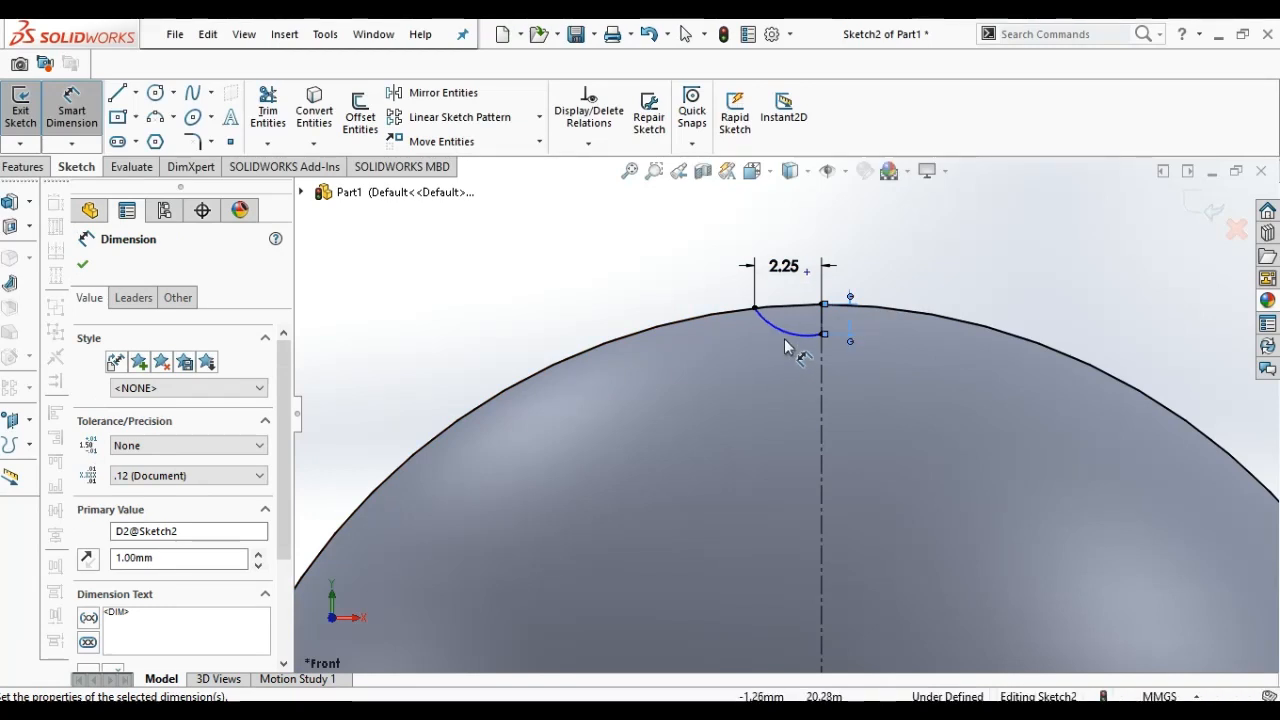
left_click(85, 266)
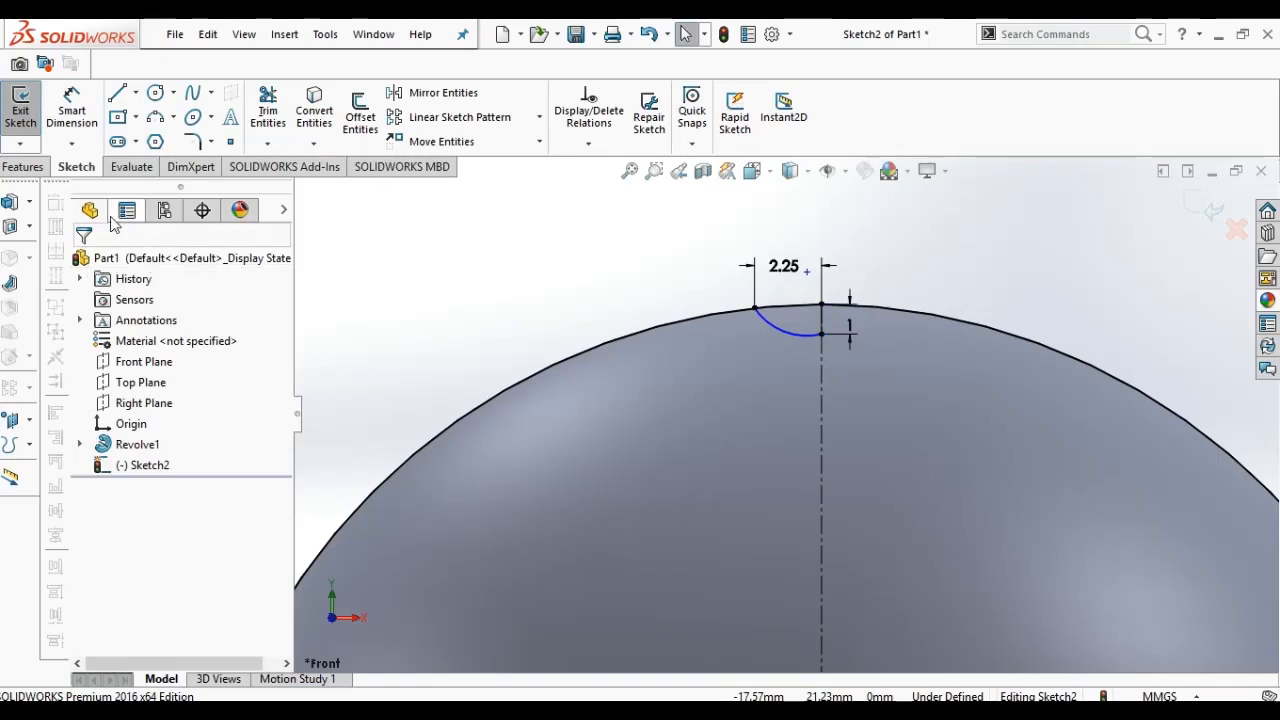
Step: Trim away the converted dome outline outside the small arc profile, keeping only the segment between the arc's outer end and the apex
left_click(36, 168)
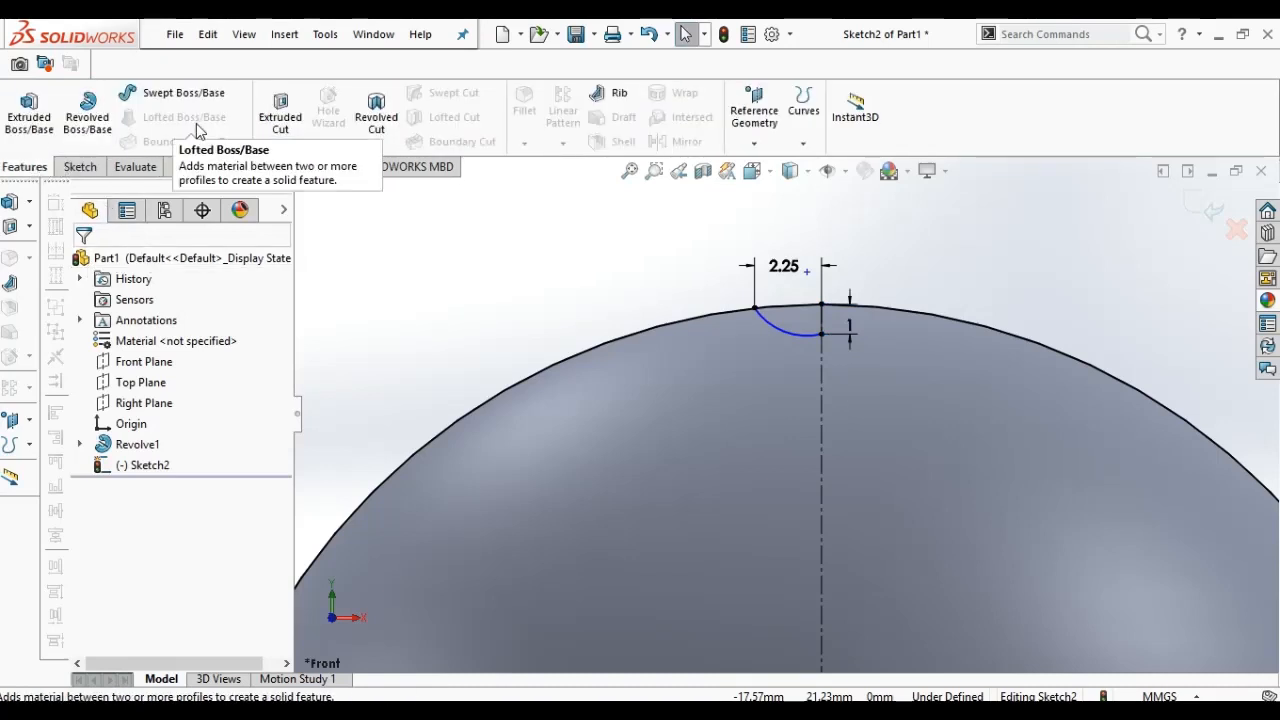
left_click(82, 168)
left_click(268, 106)
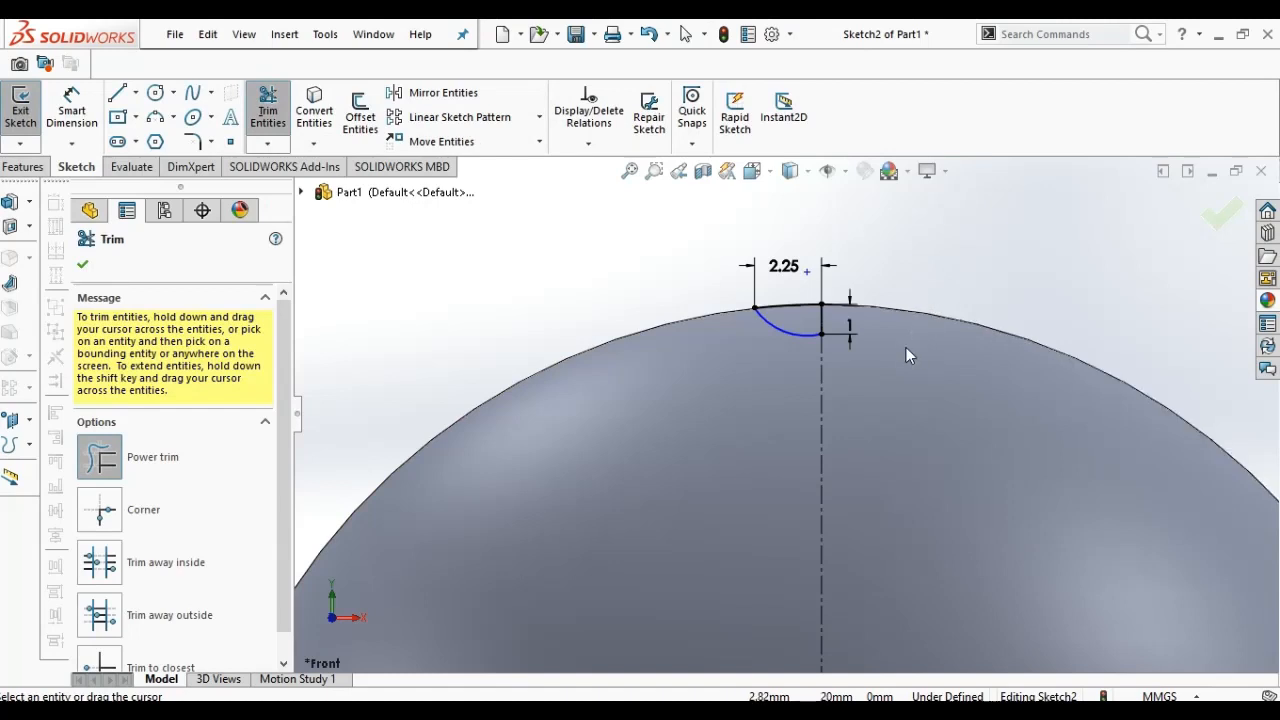
left_click(1238, 210)
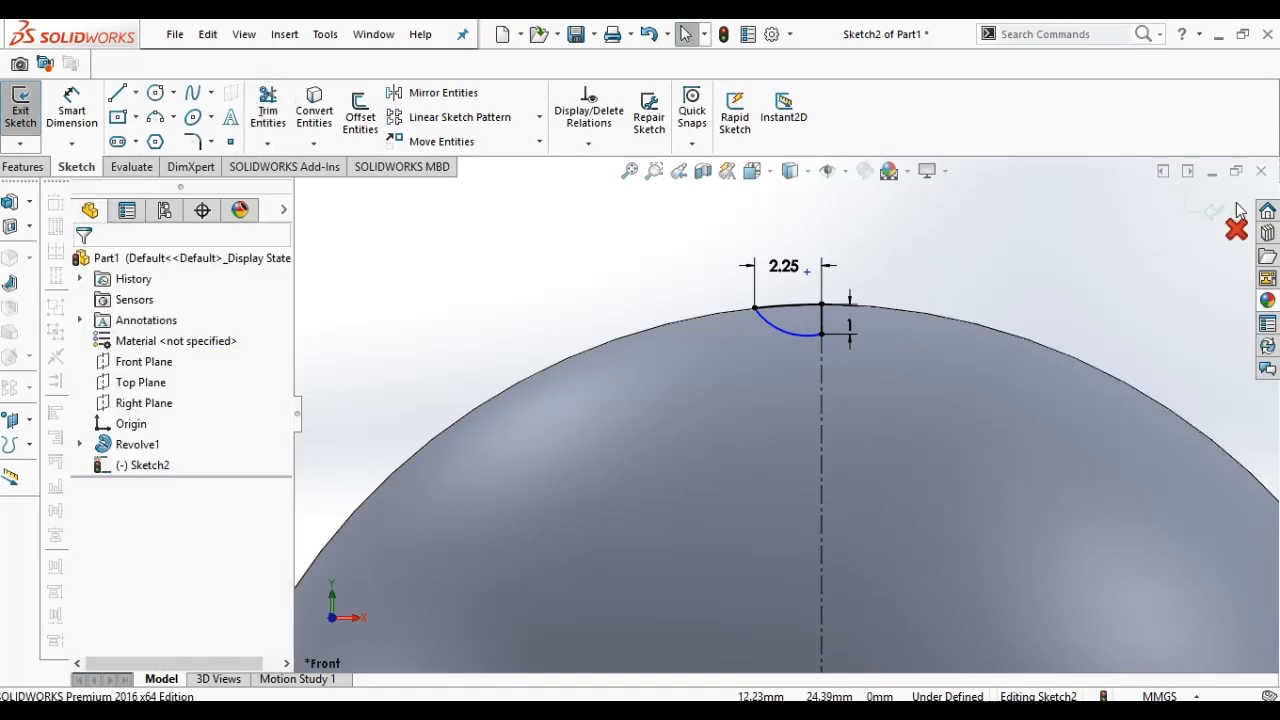
Step: Cut the small arc profile out of the dome's top with a 360-degree Revolved Cut about the vertical centerline
left_click(22, 166)
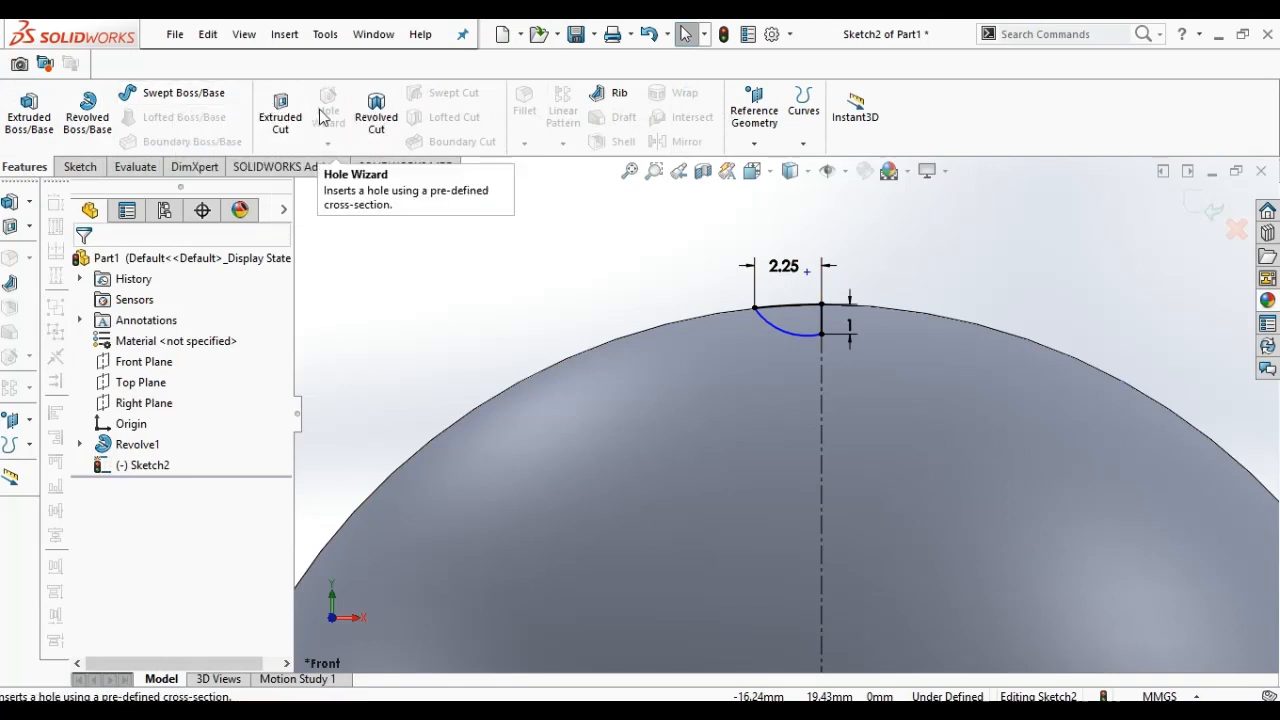
left_click(376, 112)
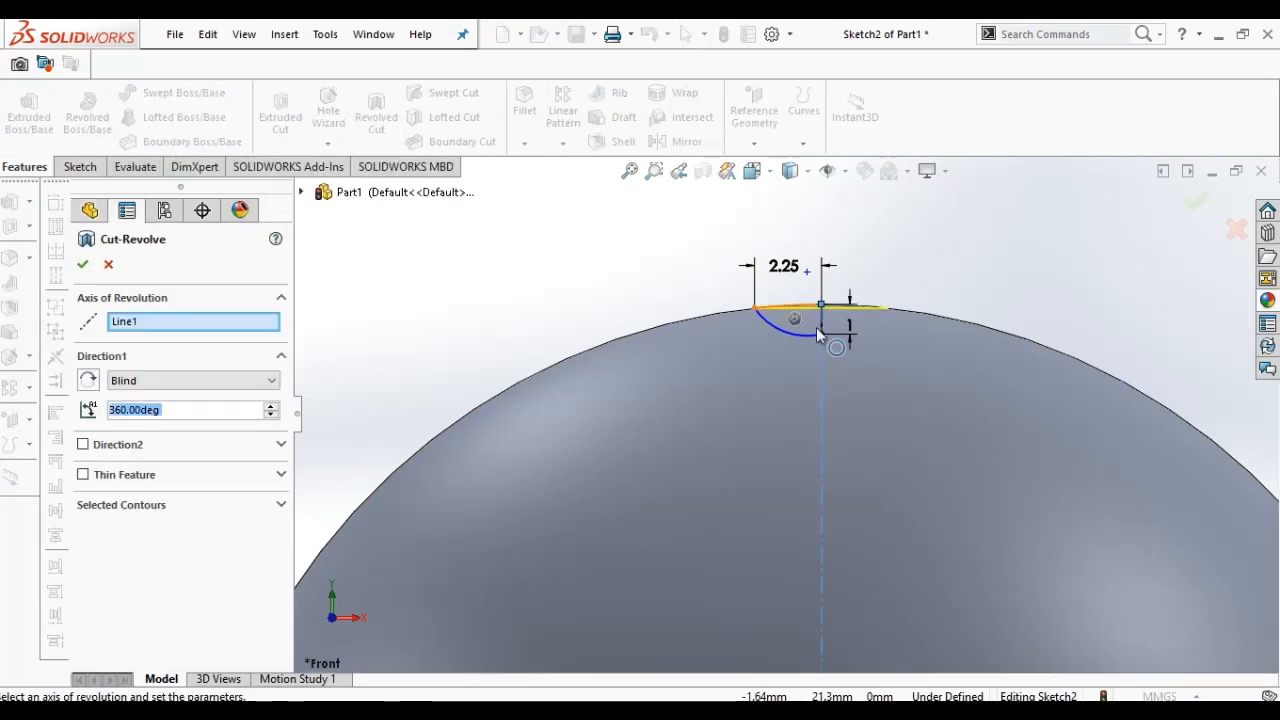
left_click(1200, 208)
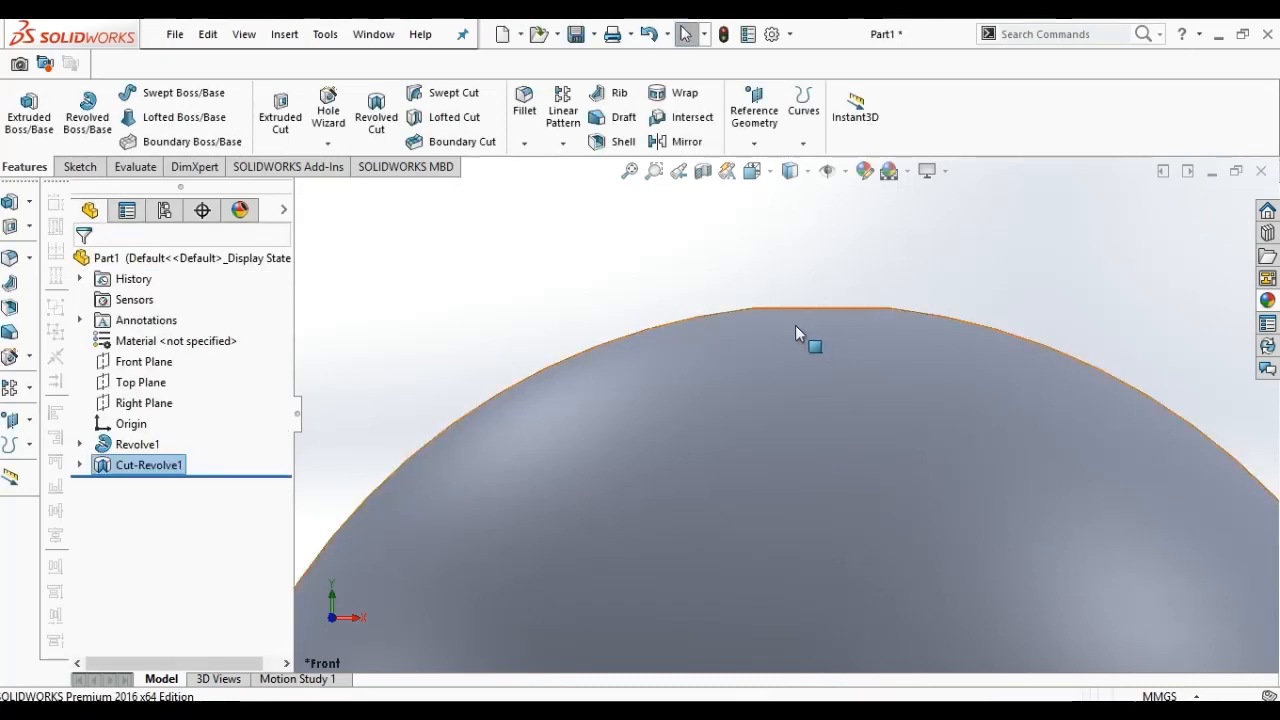
Step: Create a reference axis at the intersection of the Right Plane and the Top Plane
left_click(630, 172)
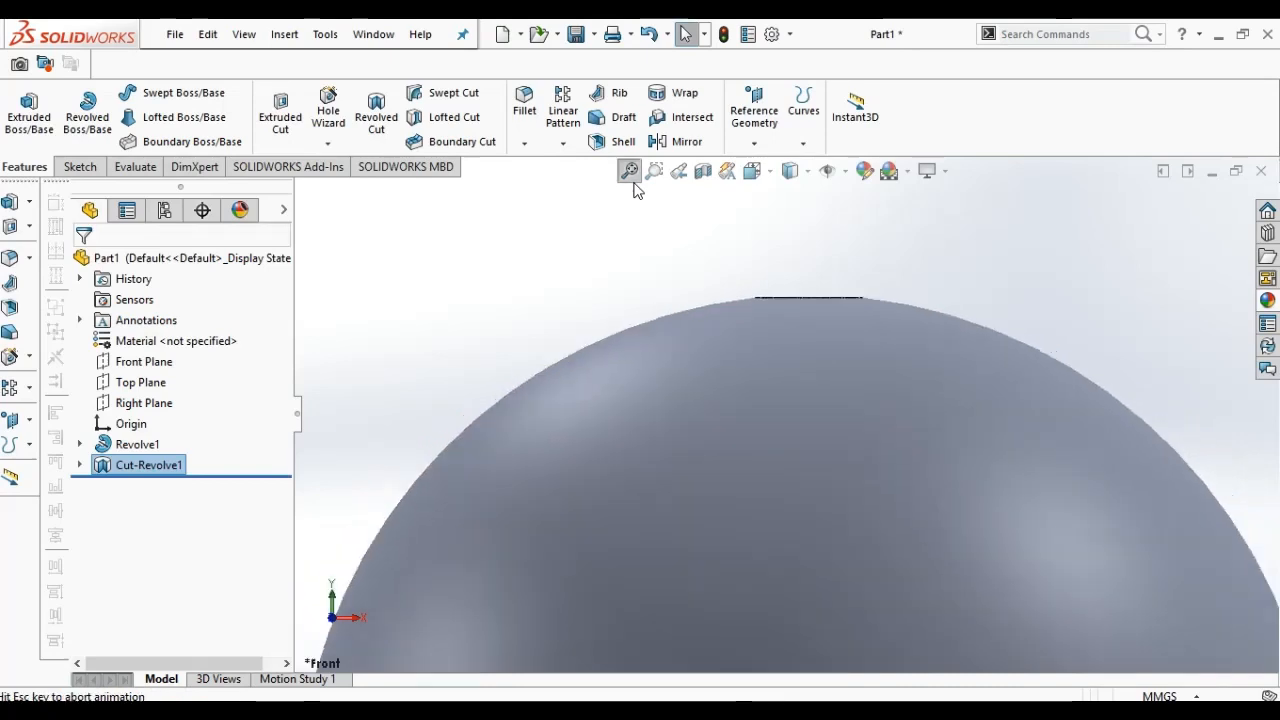
key("Down")
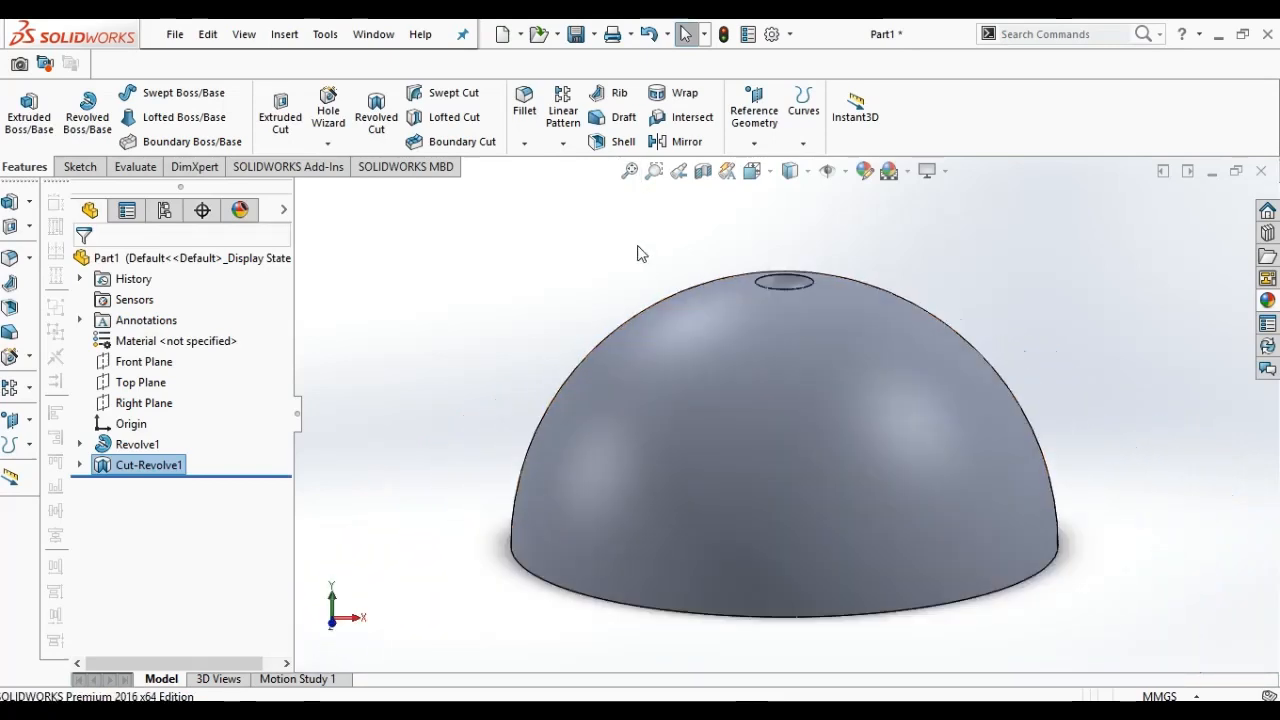
key("ctrl+1")
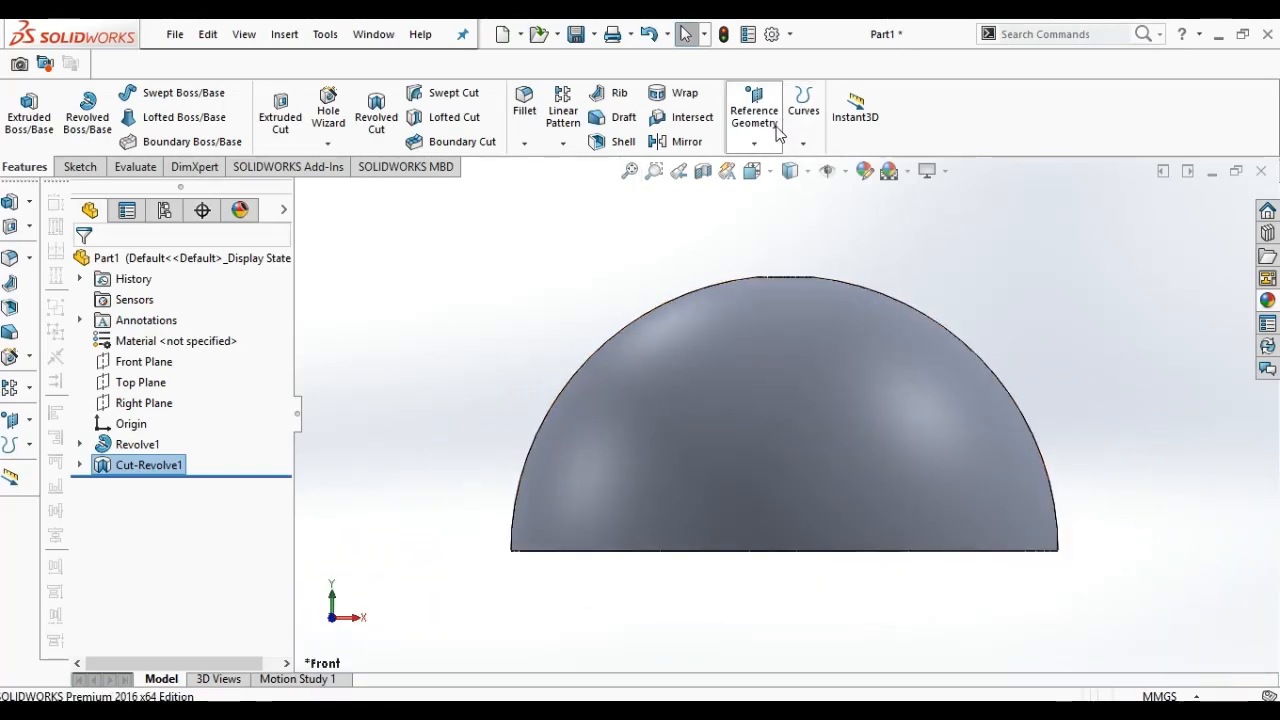
left_click(762, 149)
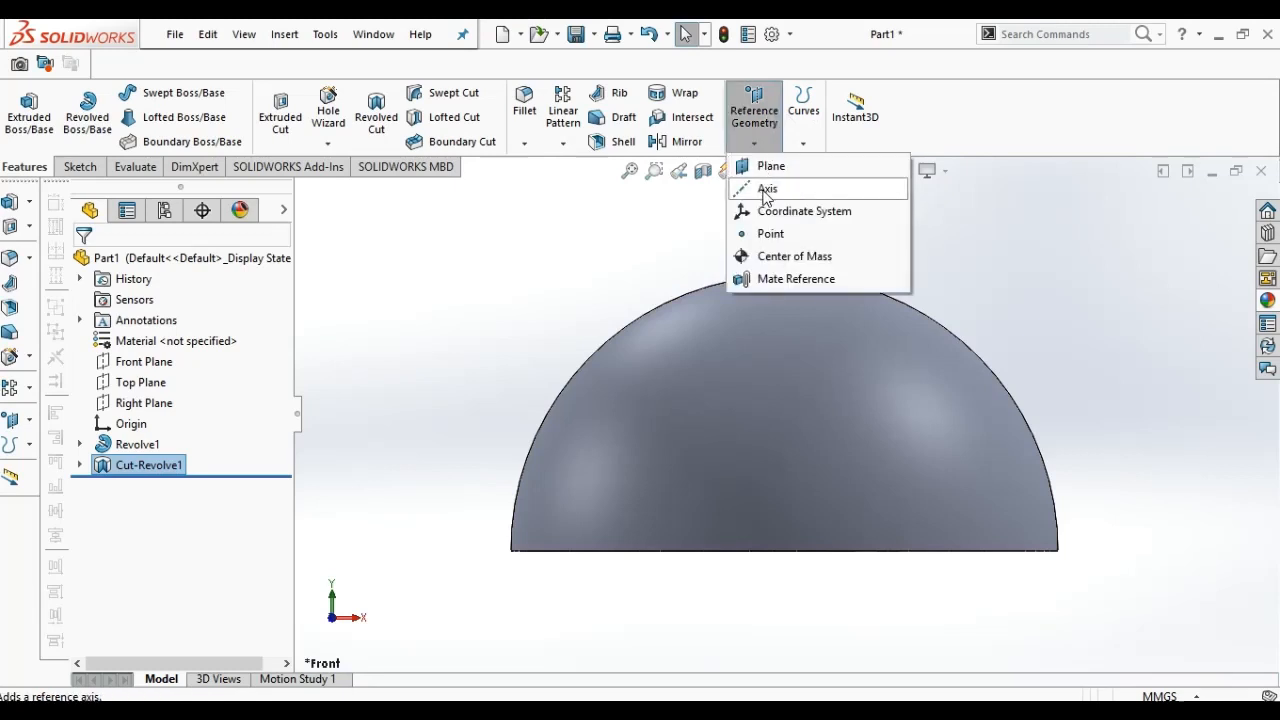
left_click(764, 192)
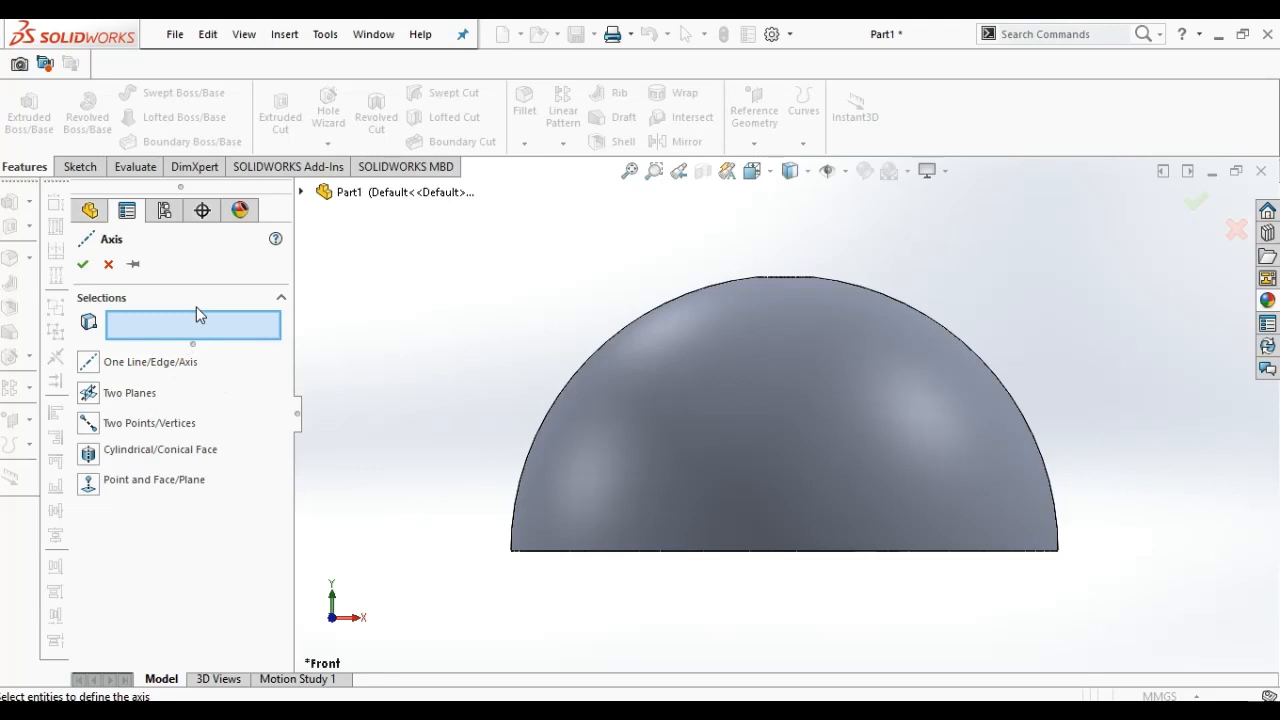
left_click(352, 199)
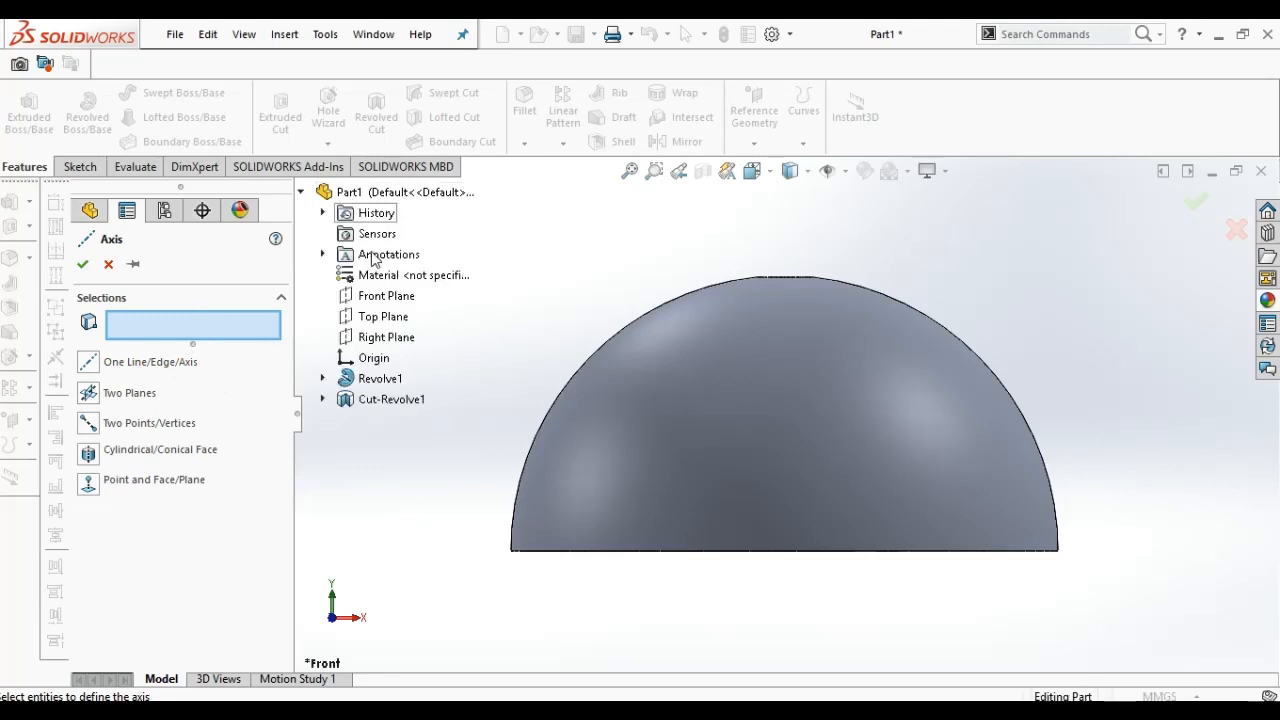
left_click(386, 337)
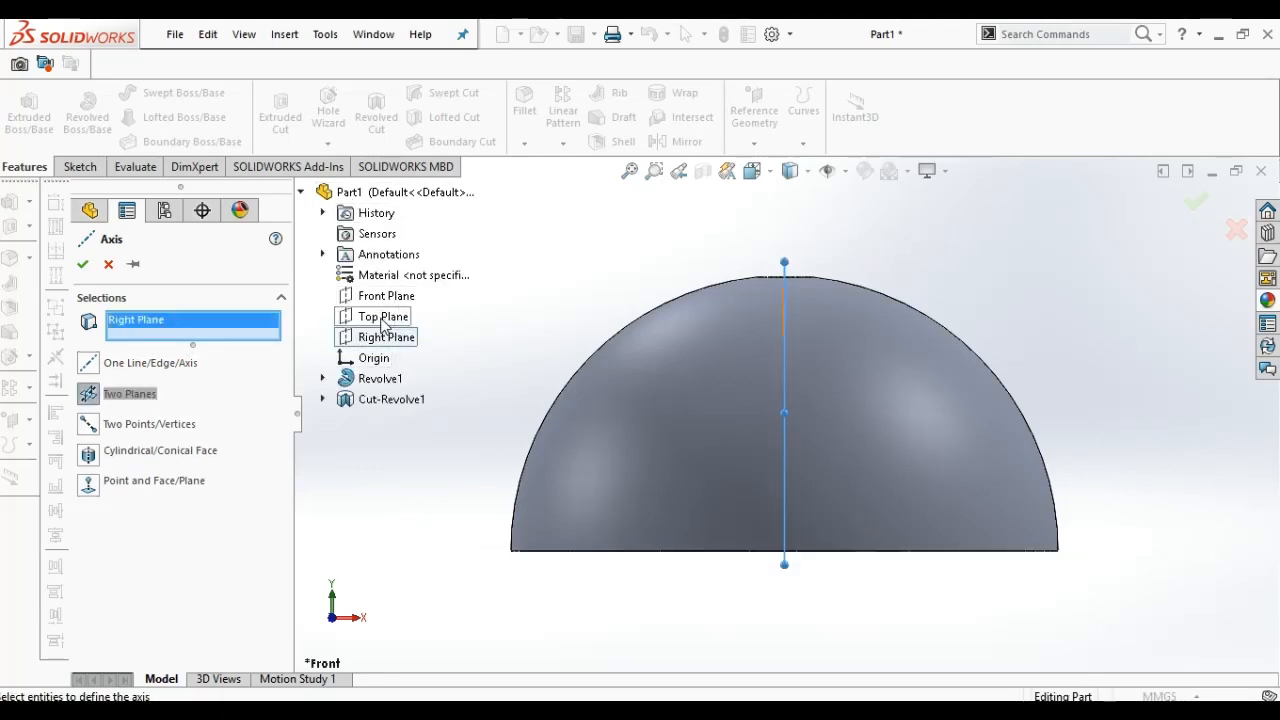
left_click(381, 321)
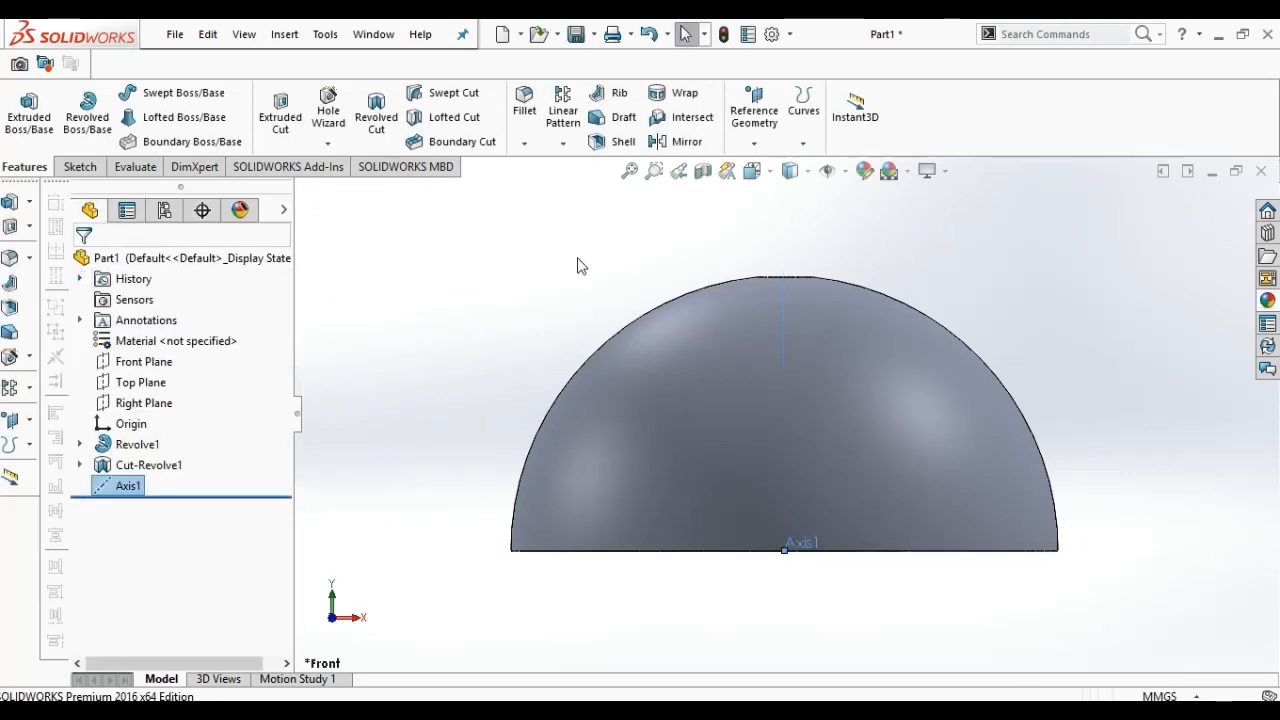
Step: Create a second reference axis at the intersection of the Front Plane and the Top Plane
left_click(762, 150)
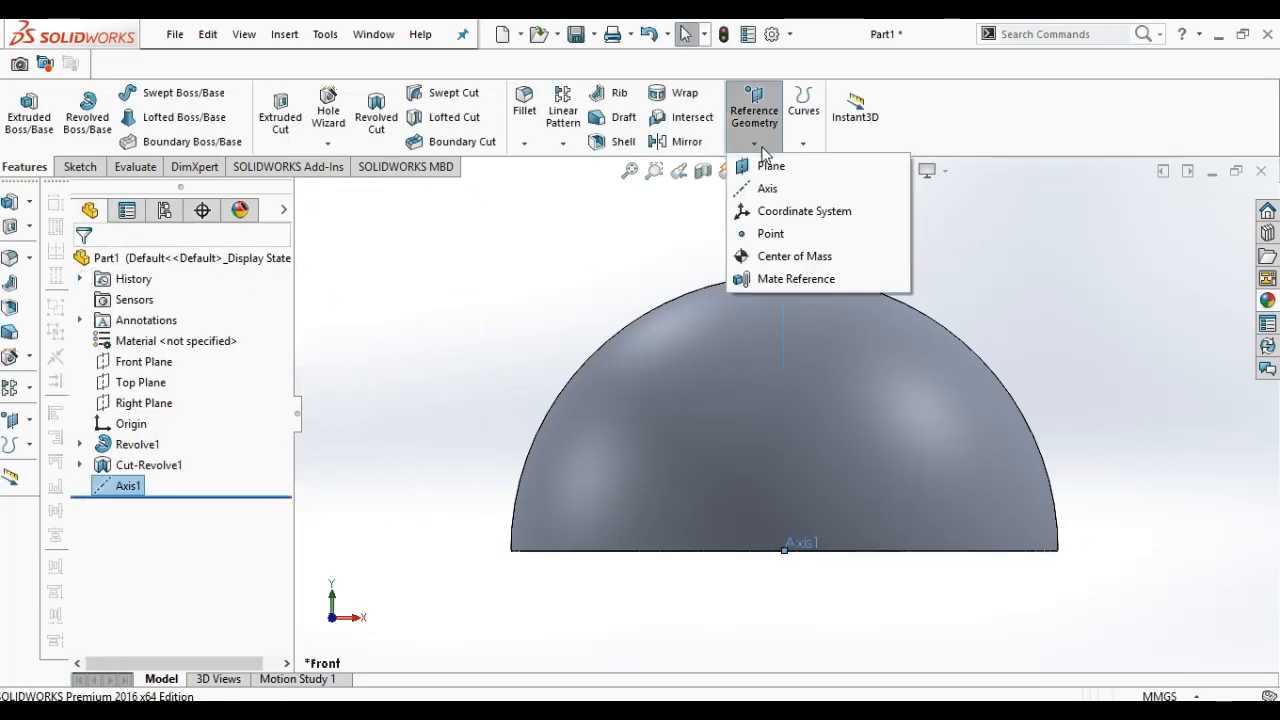
left_click(768, 190)
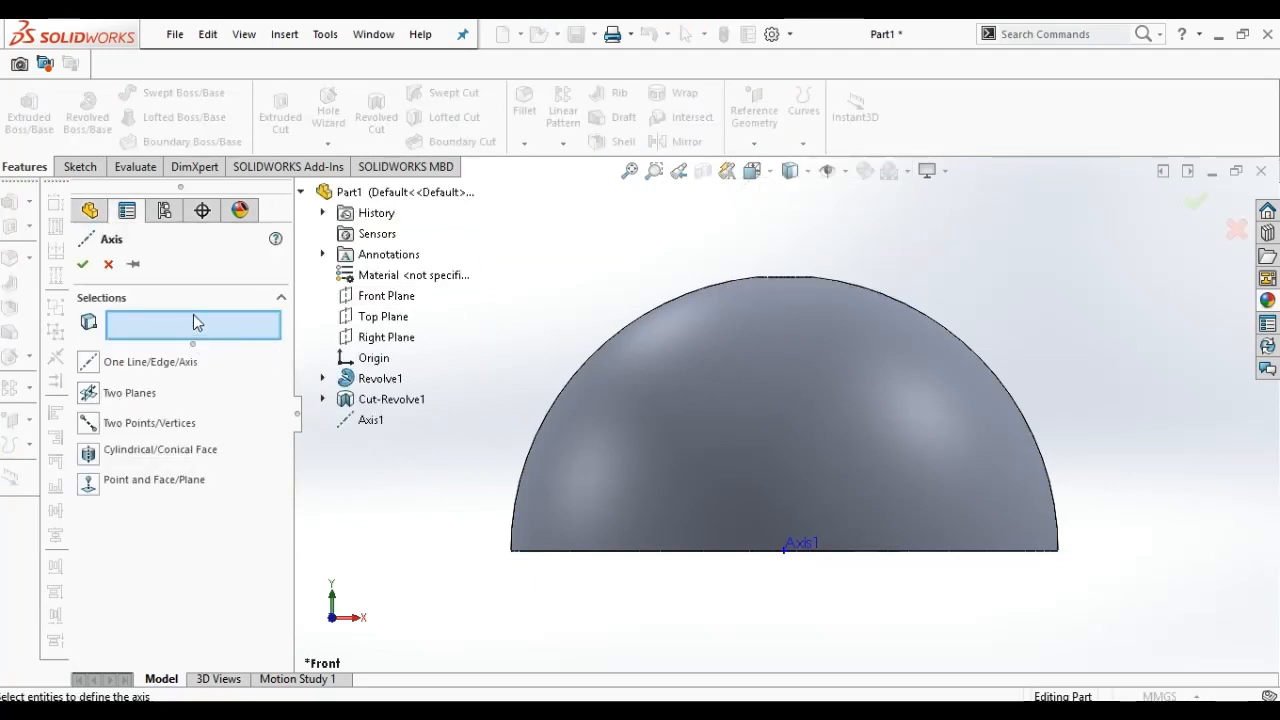
left_click(375, 296)
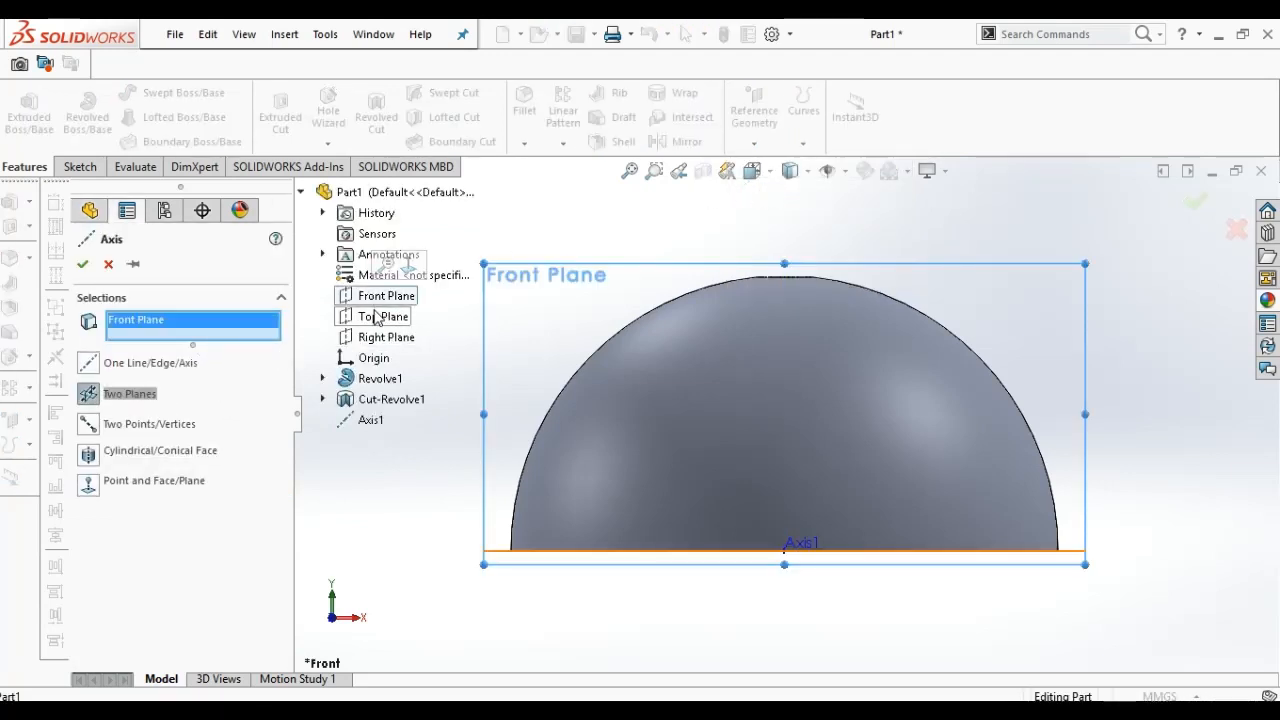
left_click(372, 316)
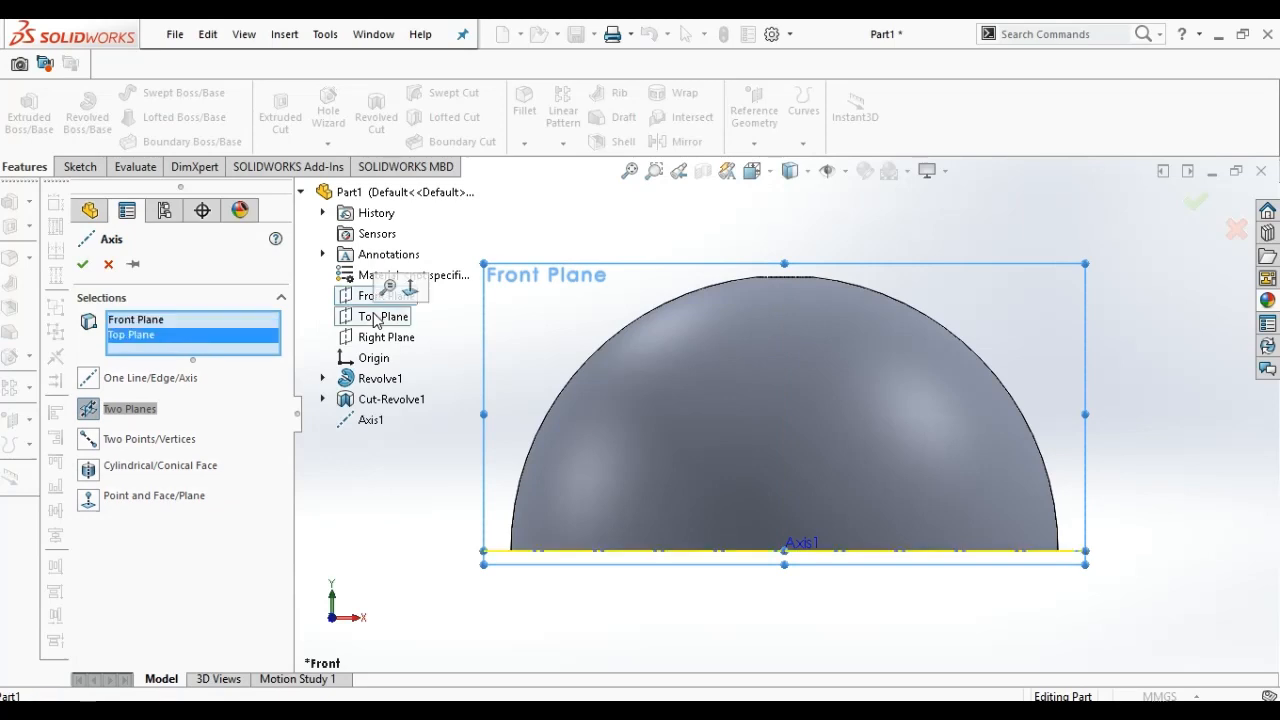
left_click(82, 264)
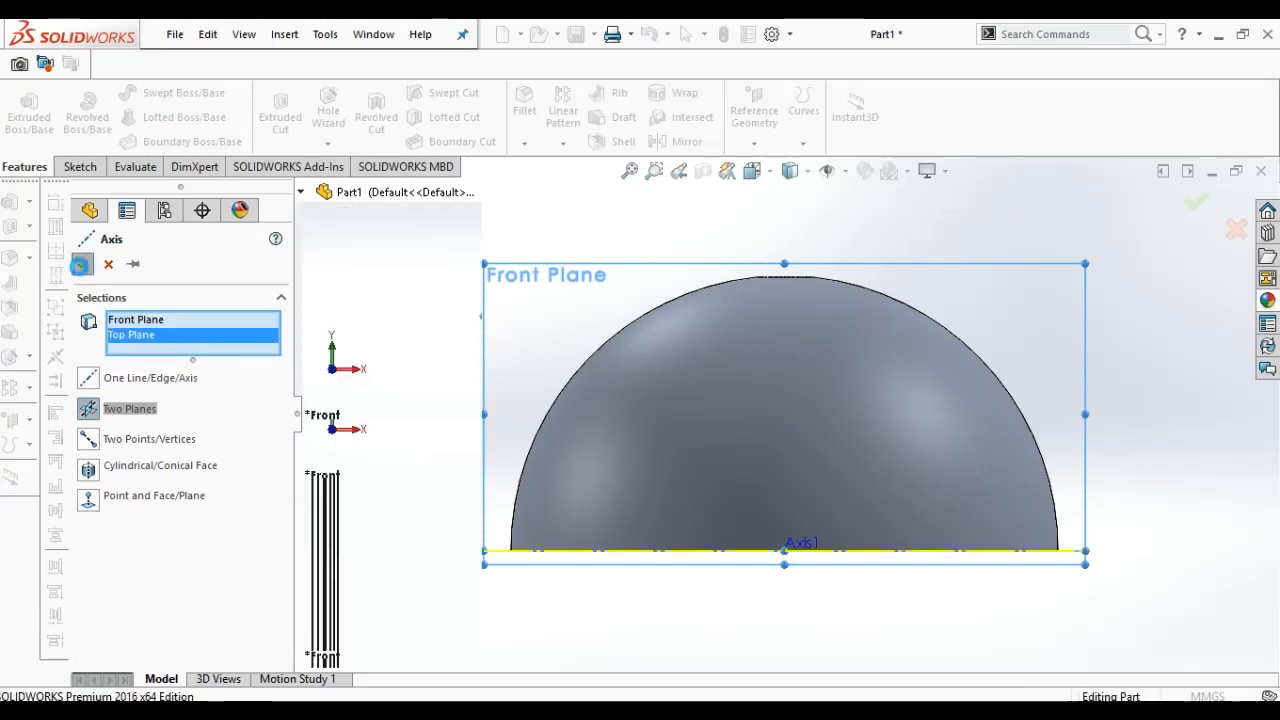
Step: Create a third reference axis at the intersection of the Right Plane and the Front Plane
left_click(731, 150)
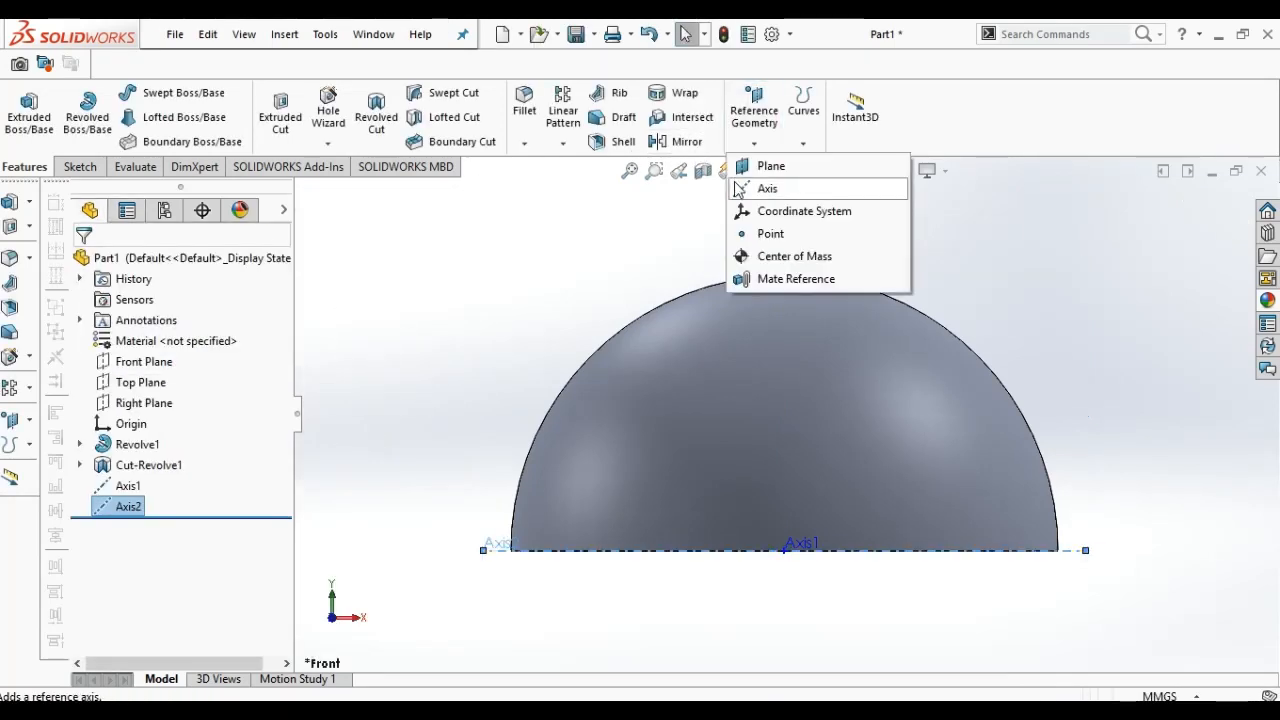
left_click(740, 189)
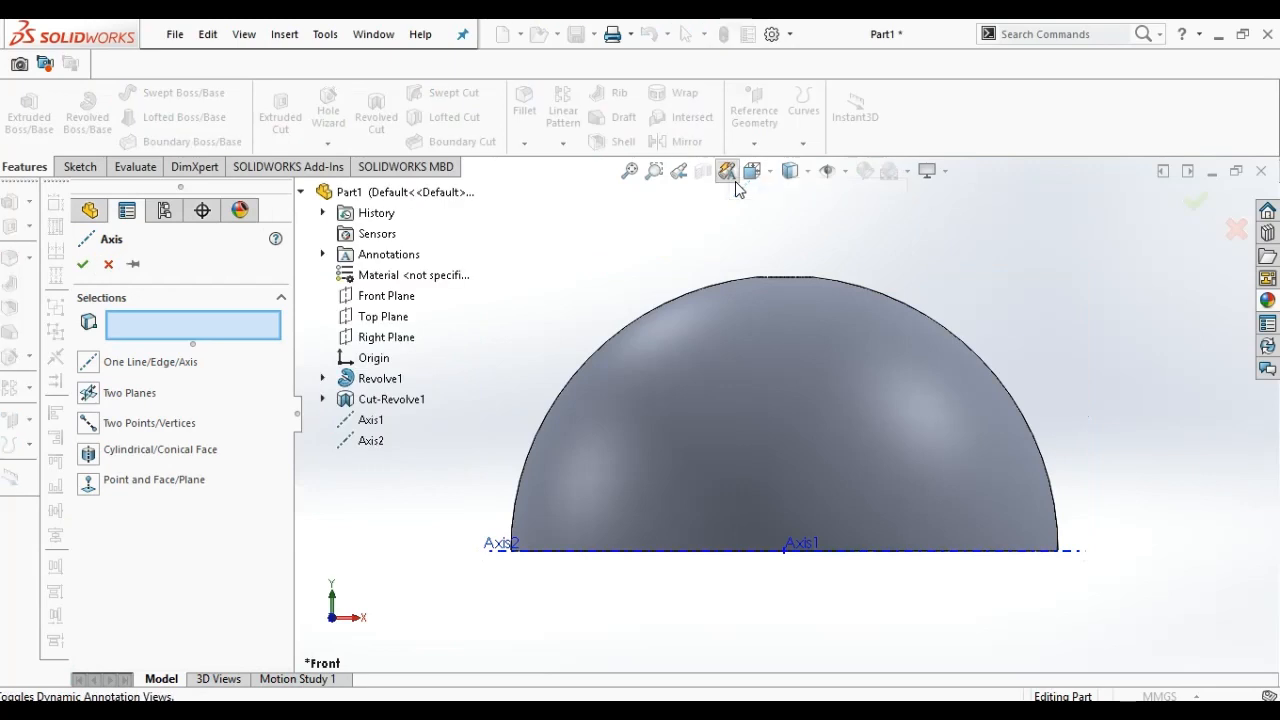
left_click(371, 340)
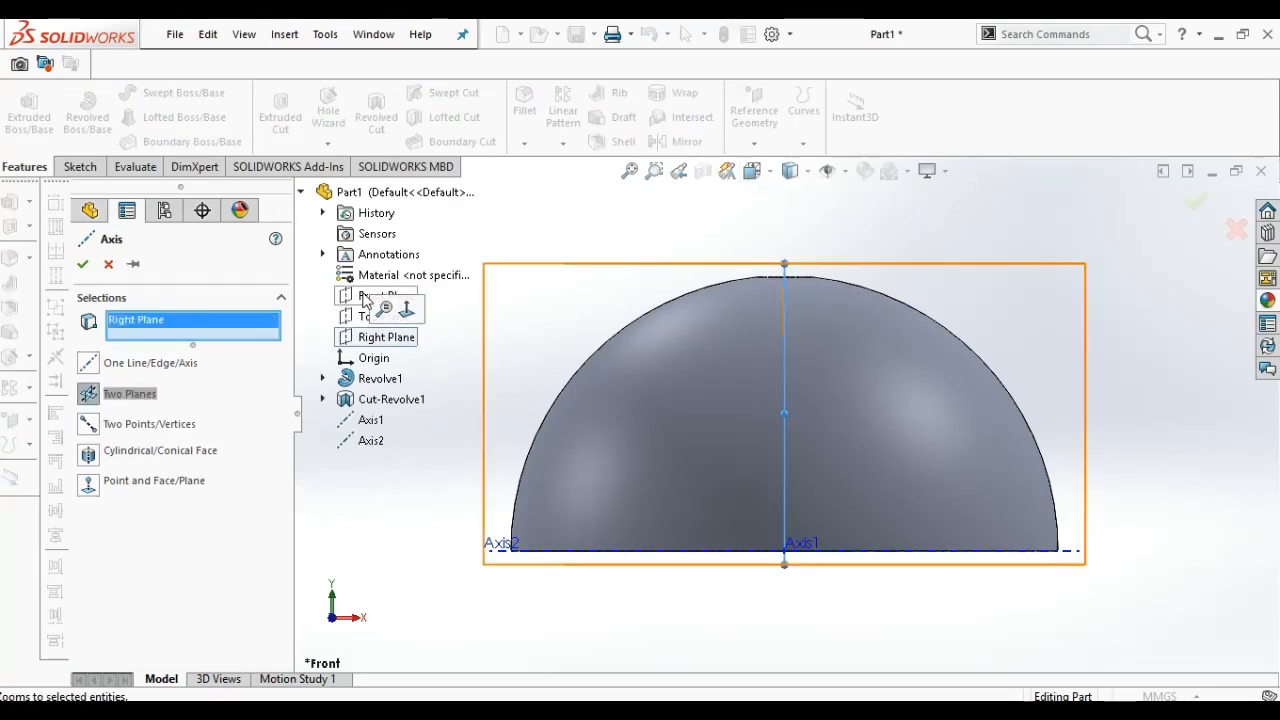
left_click(370, 297)
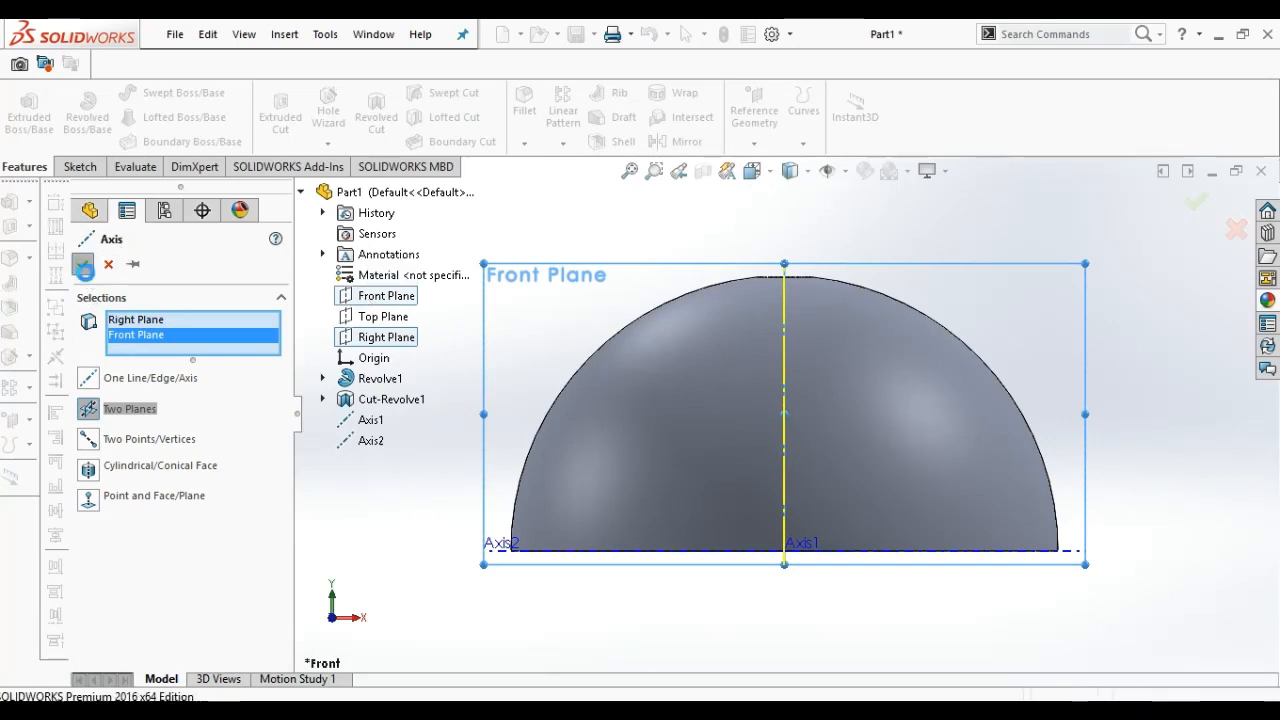
left_click(82, 264)
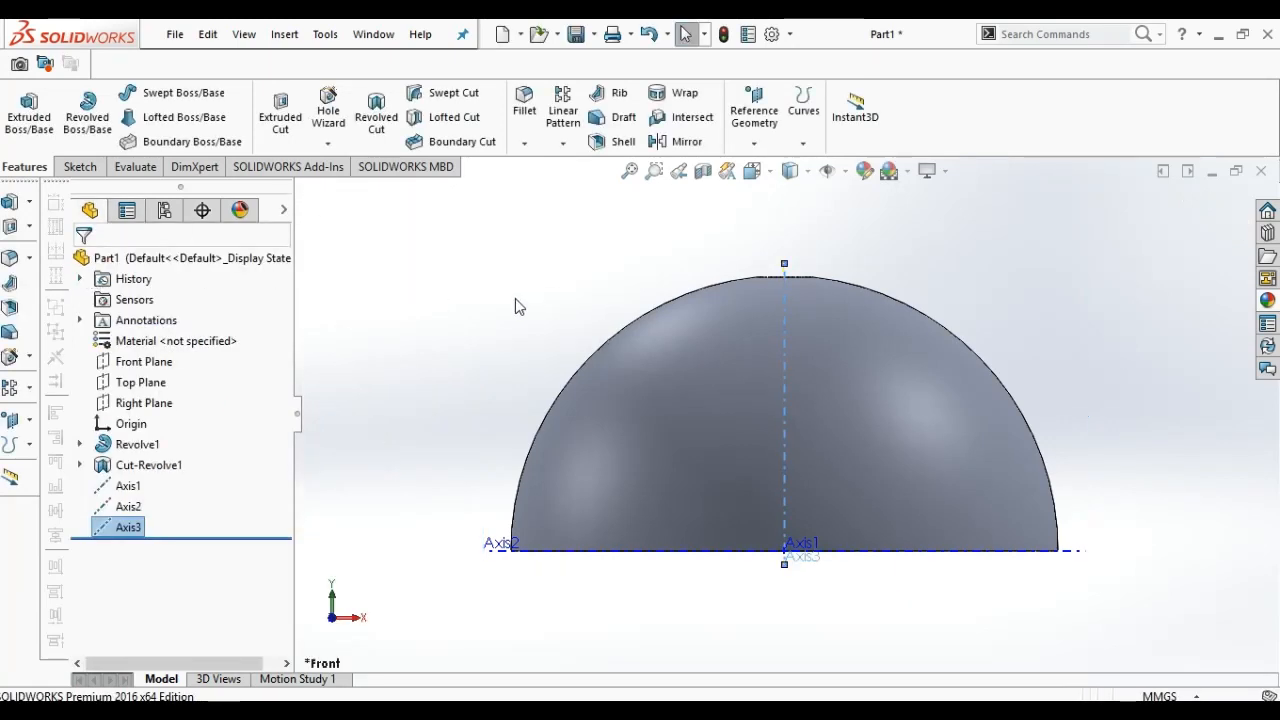
left_click(555, 305)
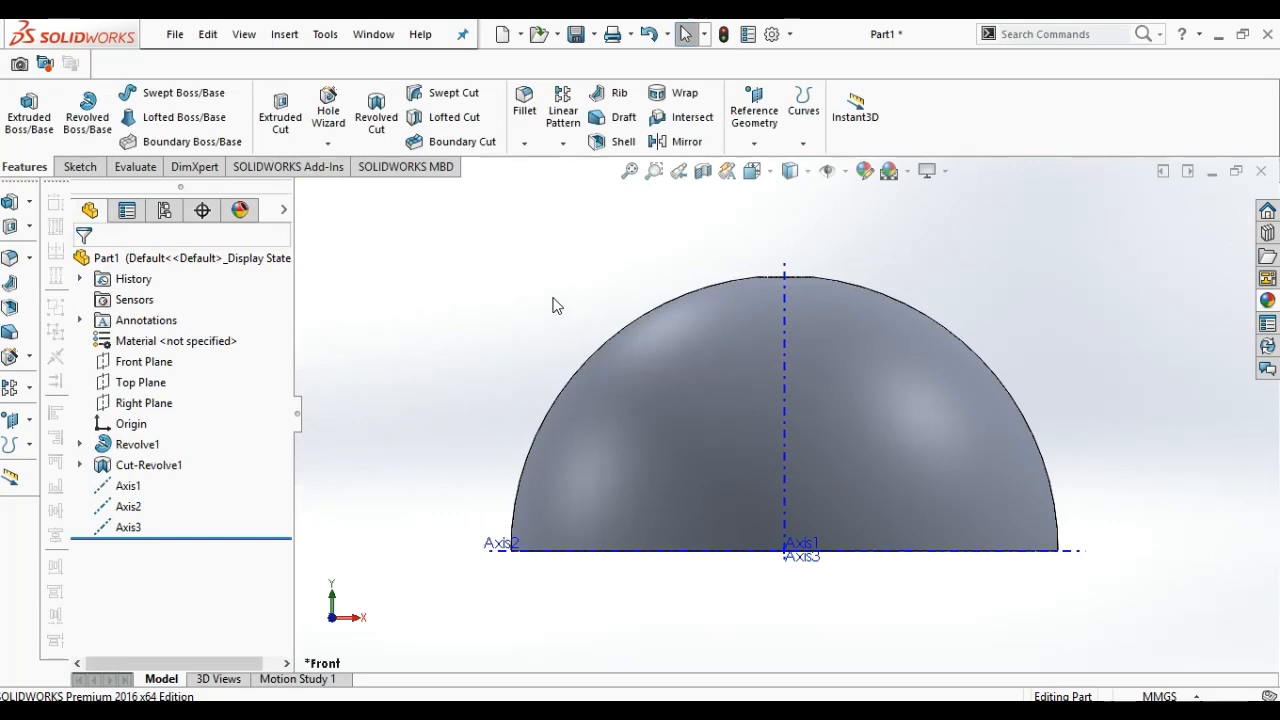
Step: Start a circular pattern of the revolved dimple cut with 2 instances
key("ctrl+7")
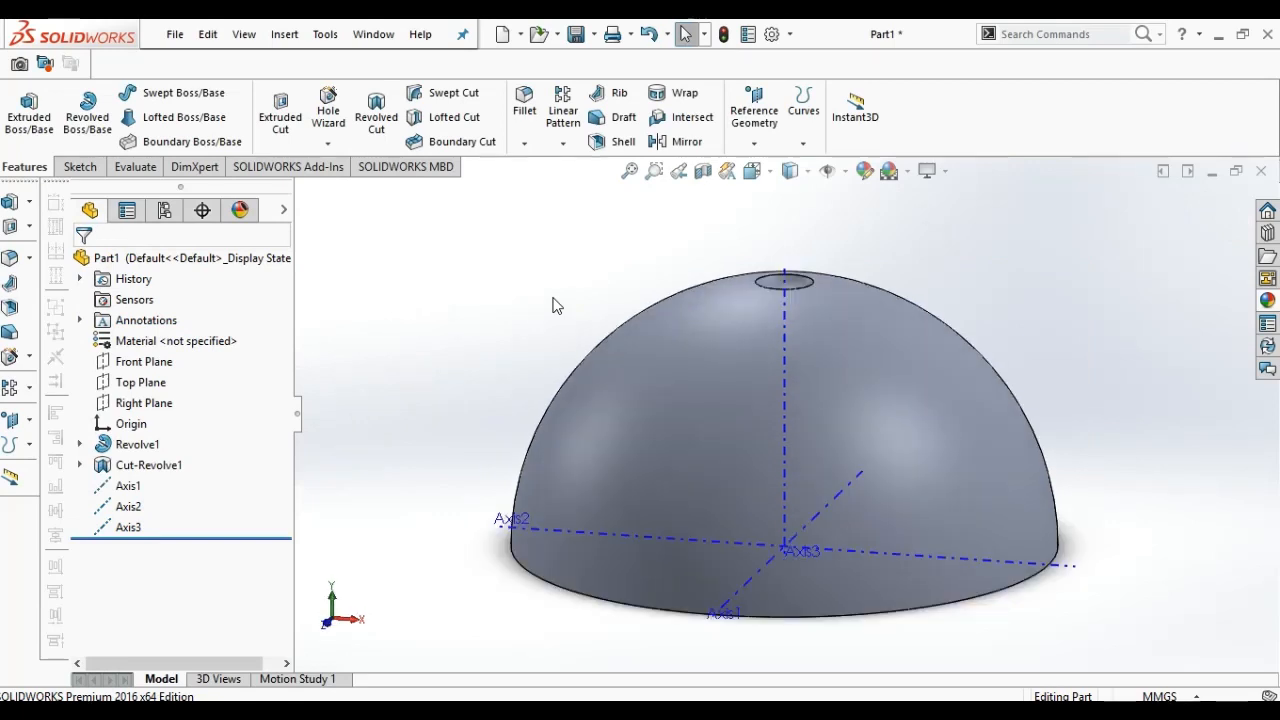
left_click(562, 145)
left_click(571, 189)
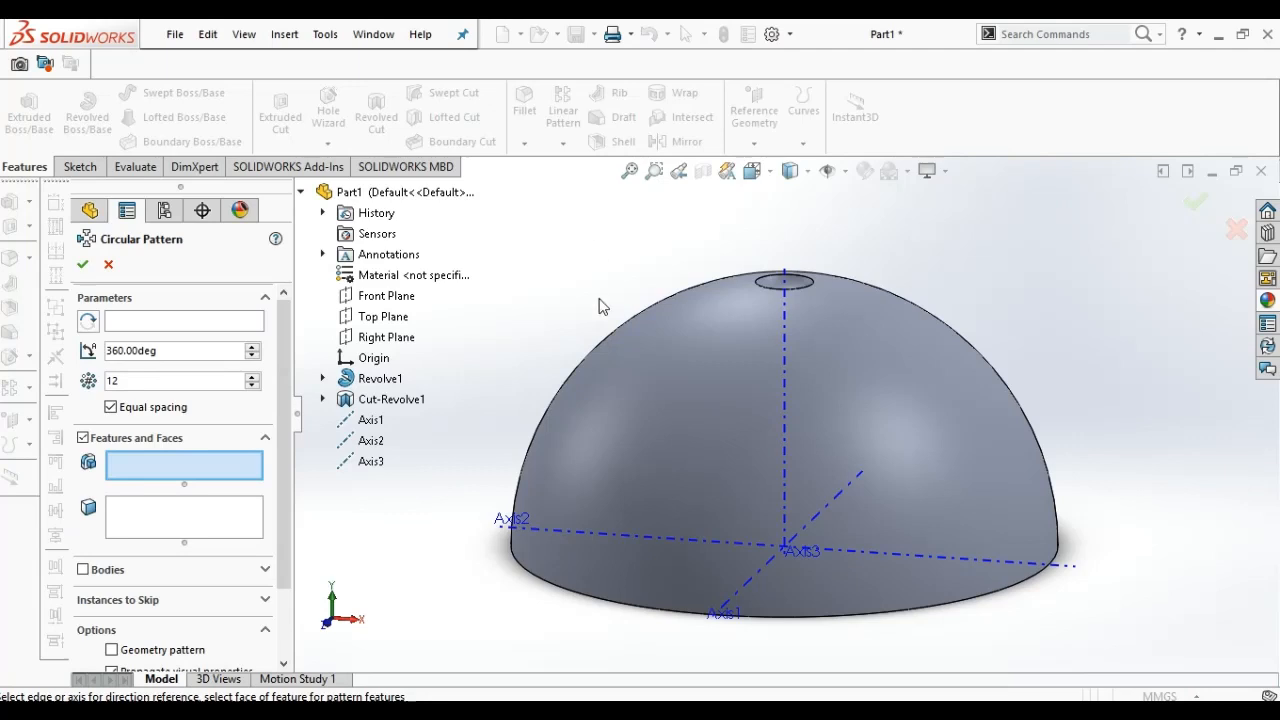
double_click(186, 379)
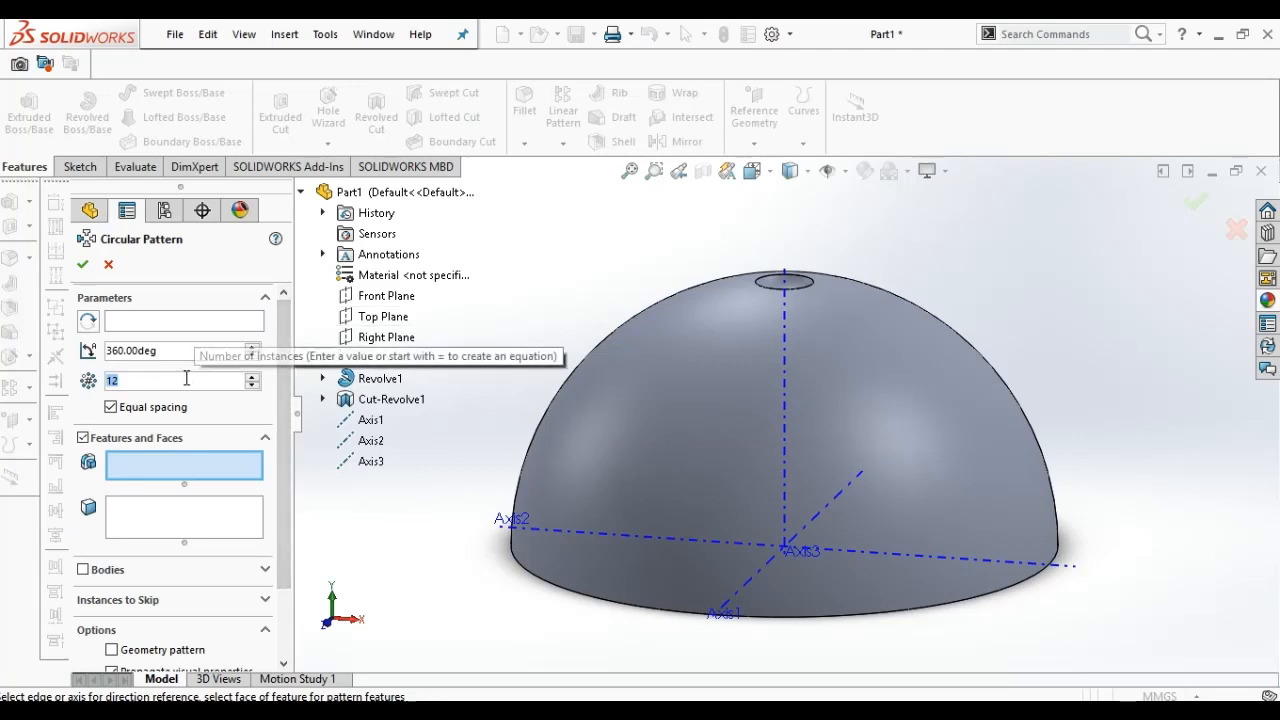
type("2")
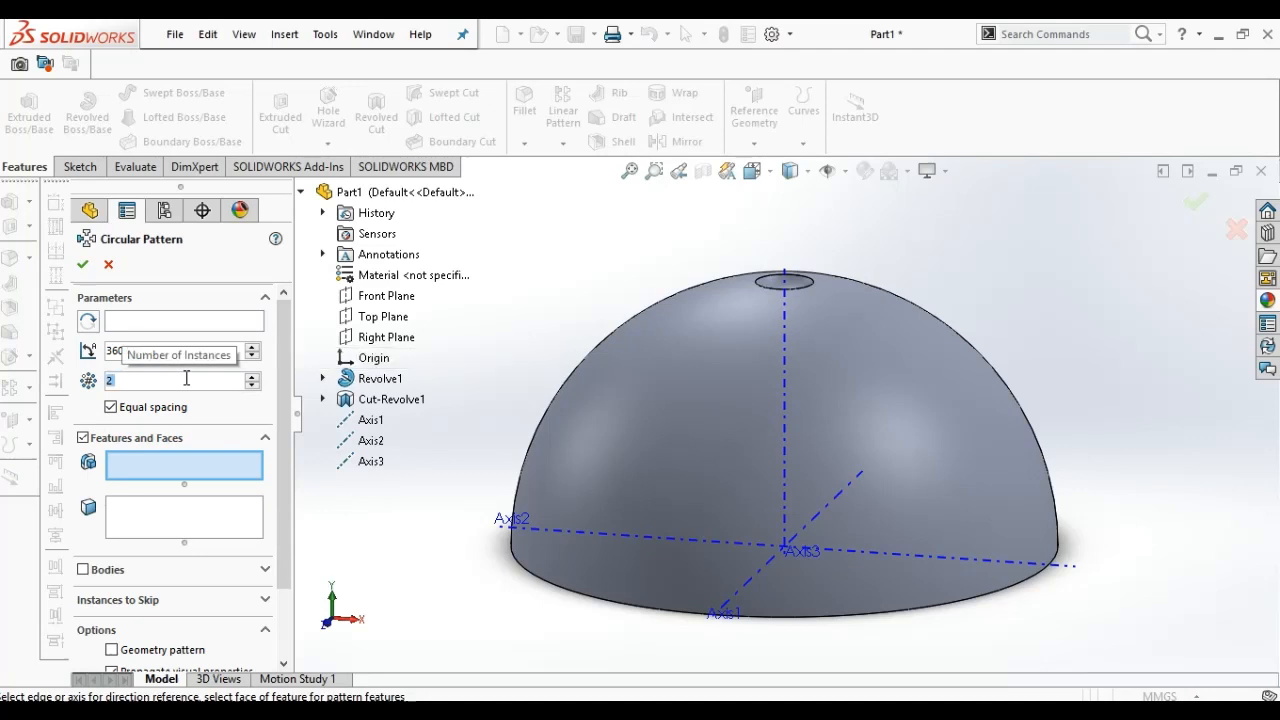
left_click(184, 462)
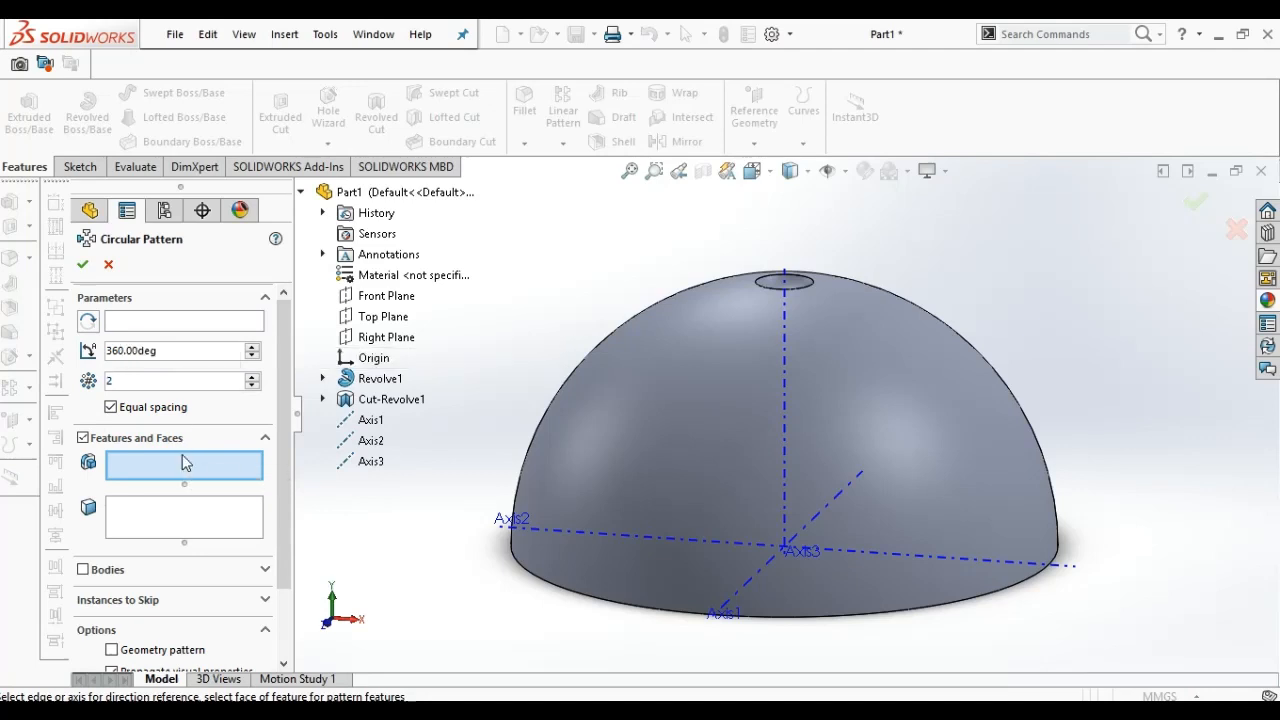
left_click(360, 402)
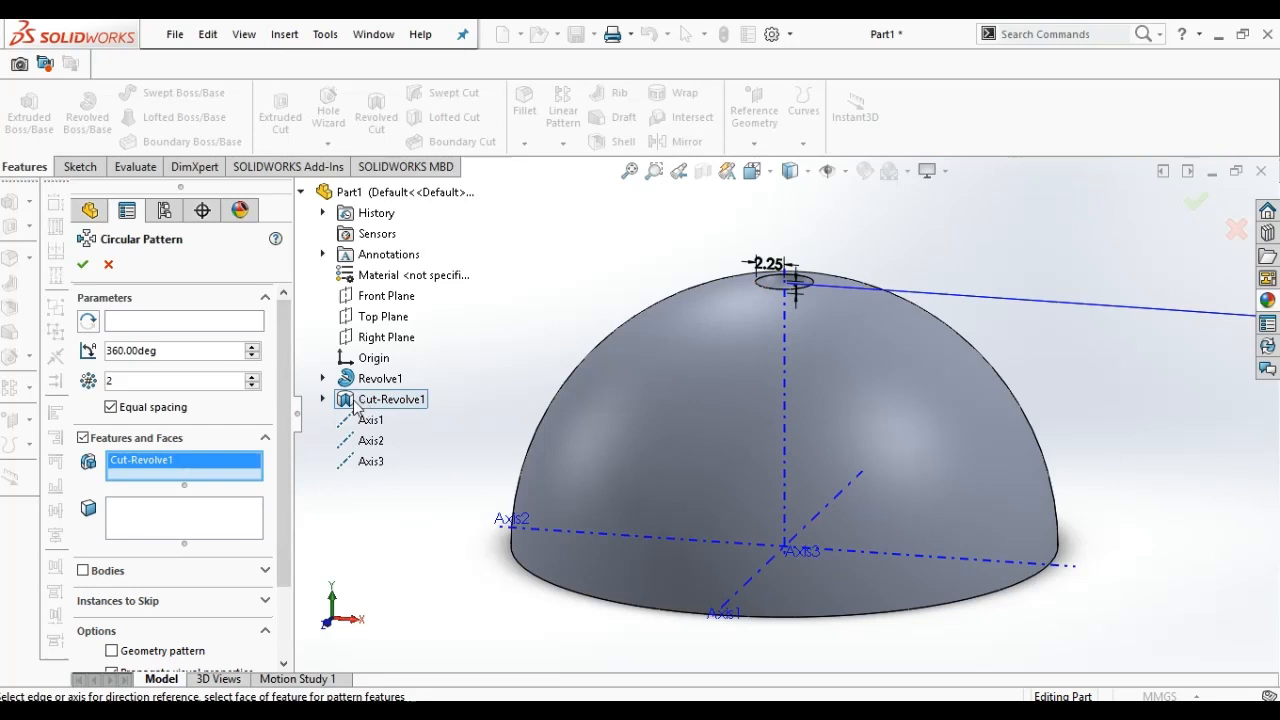
Step: Pattern the dimple about Axis1 with a total angle of 15 degrees and equal spacing
left_click(183, 322)
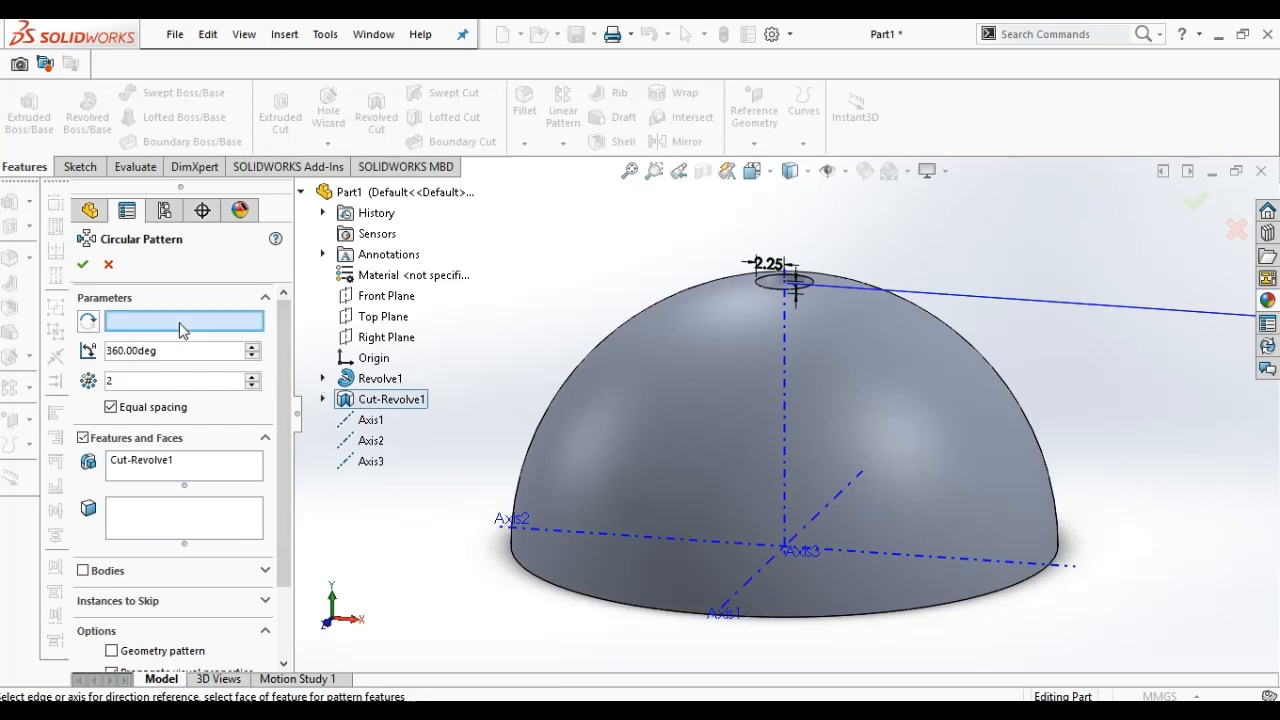
left_click(387, 424)
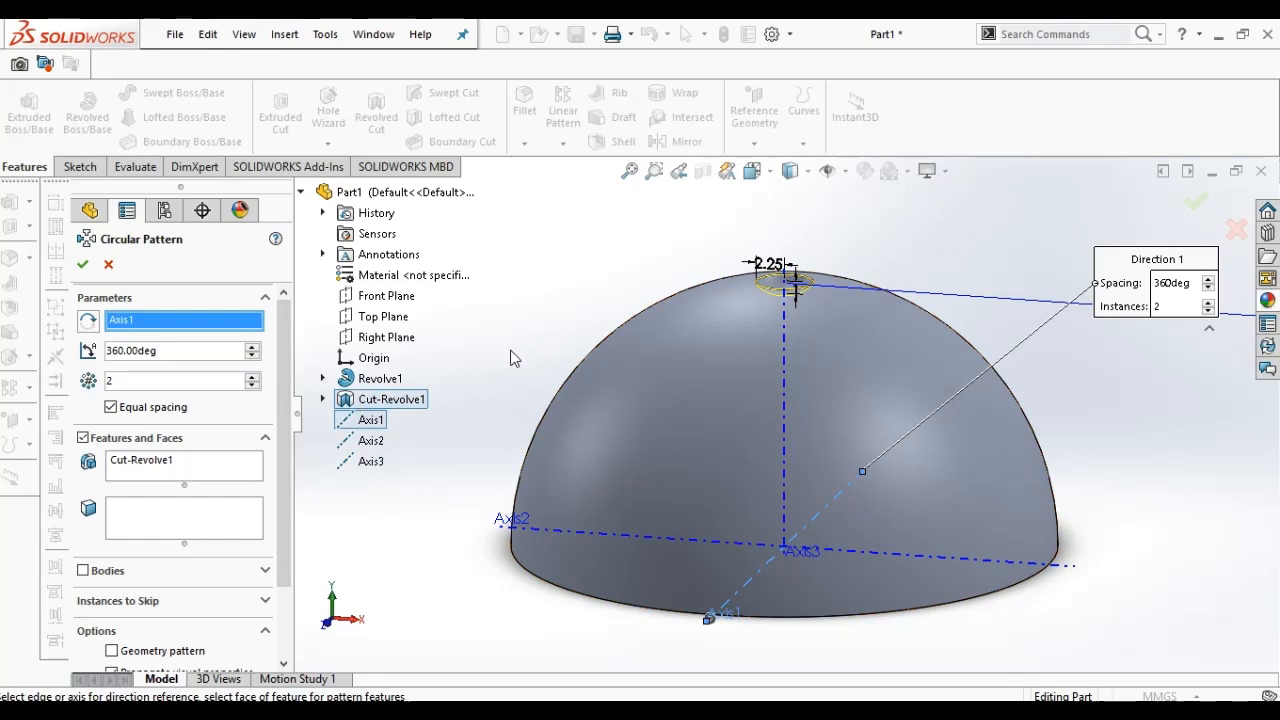
left_click(357, 445)
double_click(170, 351)
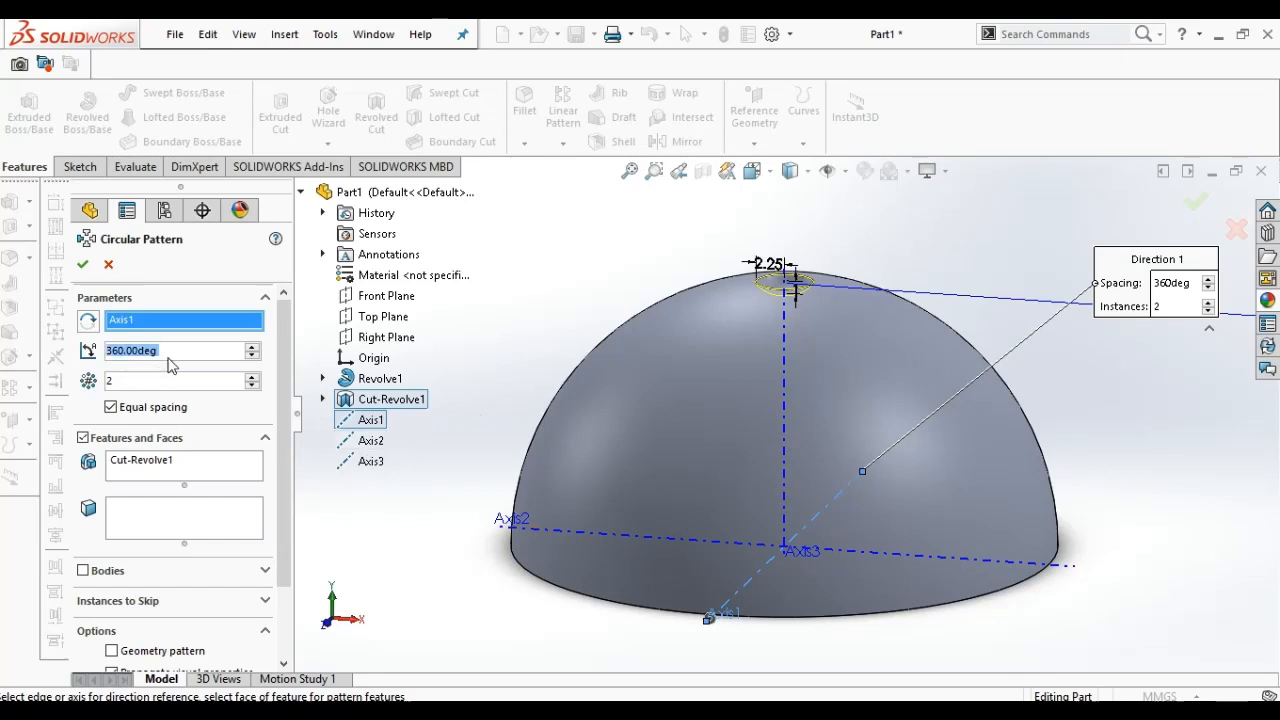
type("15")
key("Return")
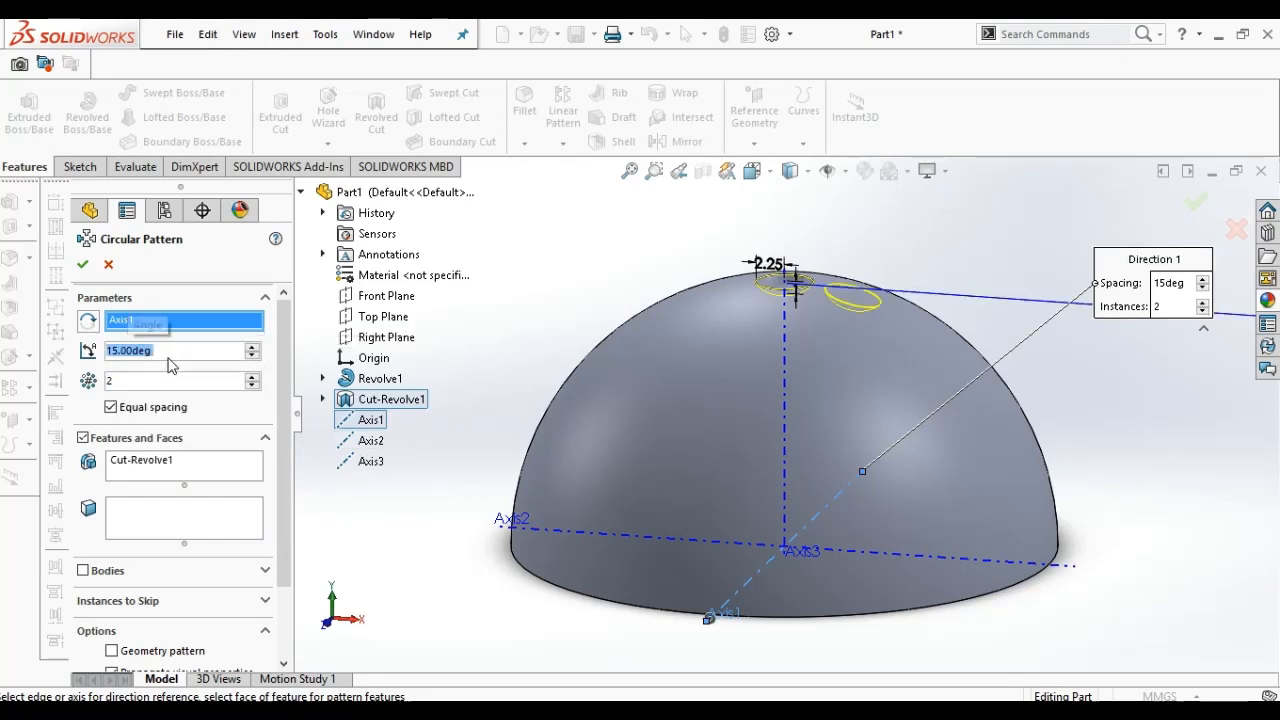
left_click(84, 265)
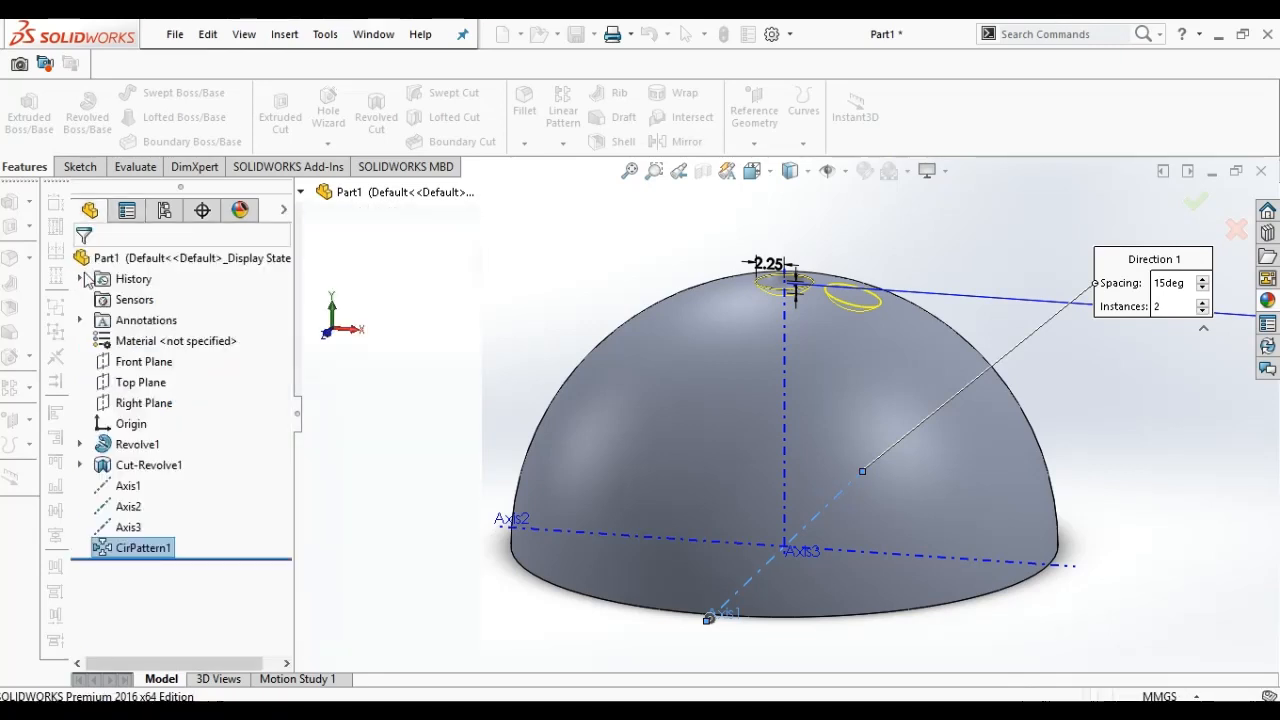
Step: Create a second circular pattern about Axis1 with 2 instances over 30 degrees, using only Cut-Revolve1 as the patterned feature
left_click(562, 146)
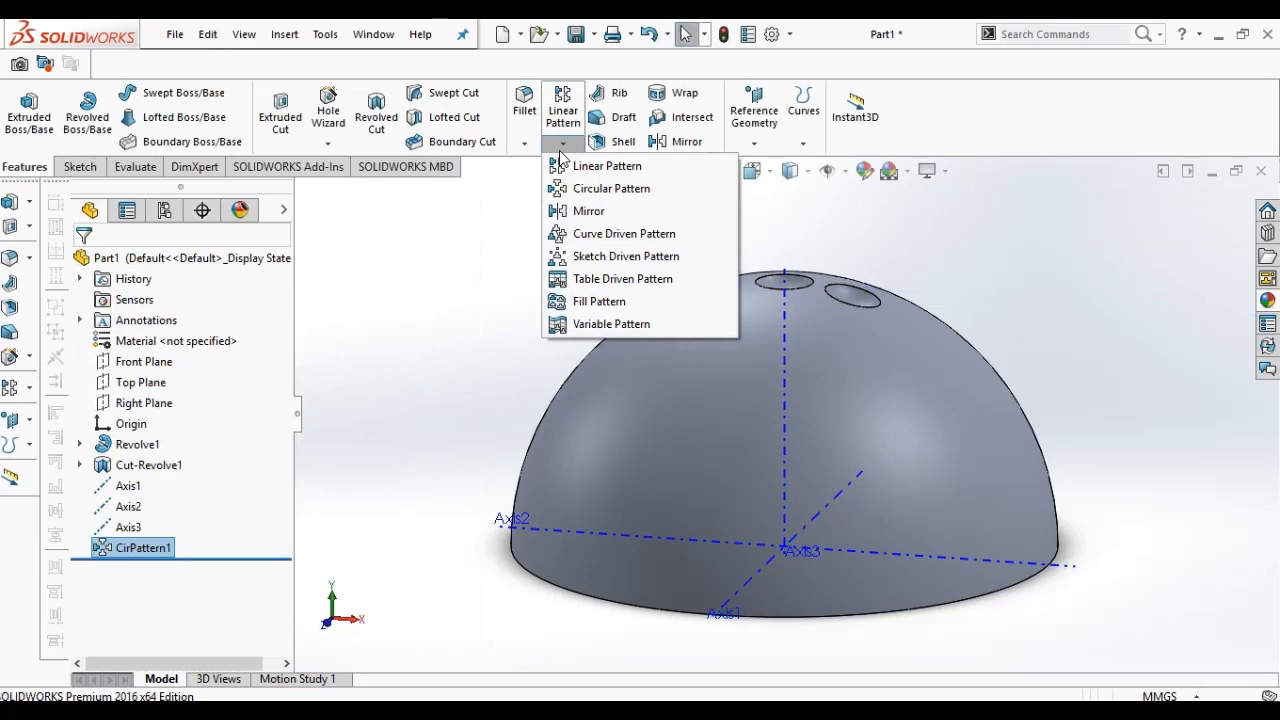
left_click(583, 188)
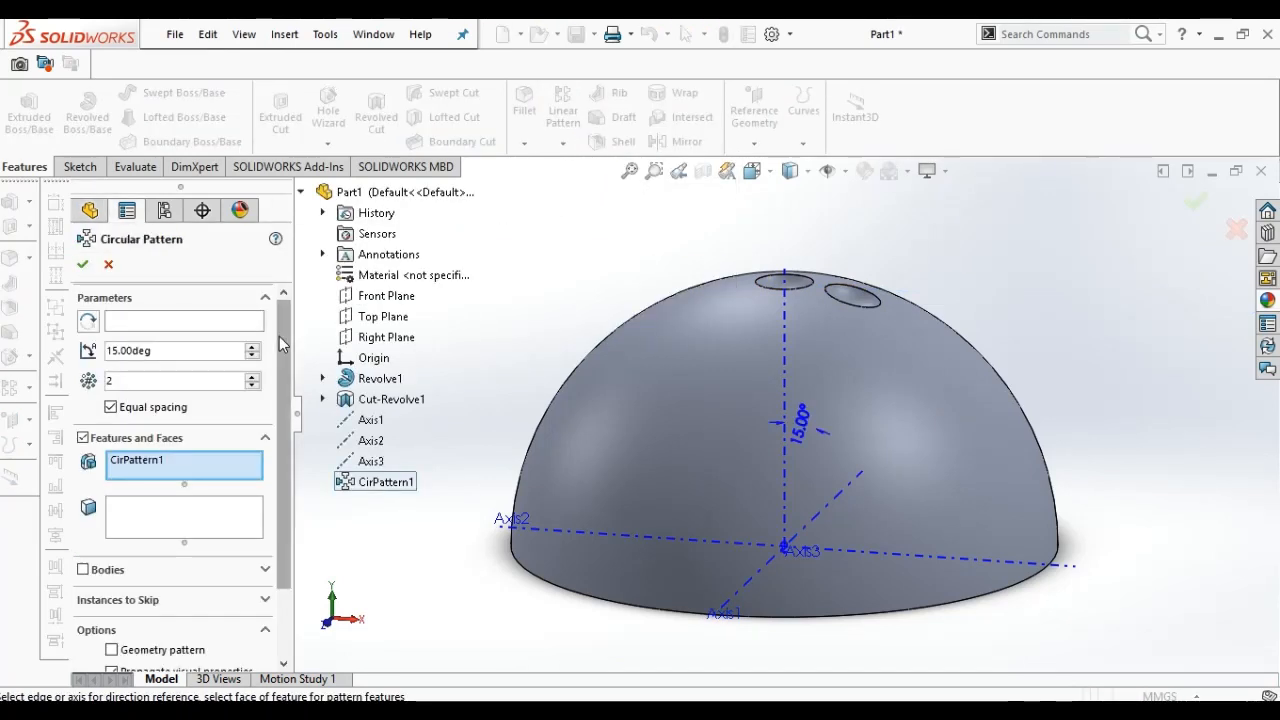
double_click(202, 350)
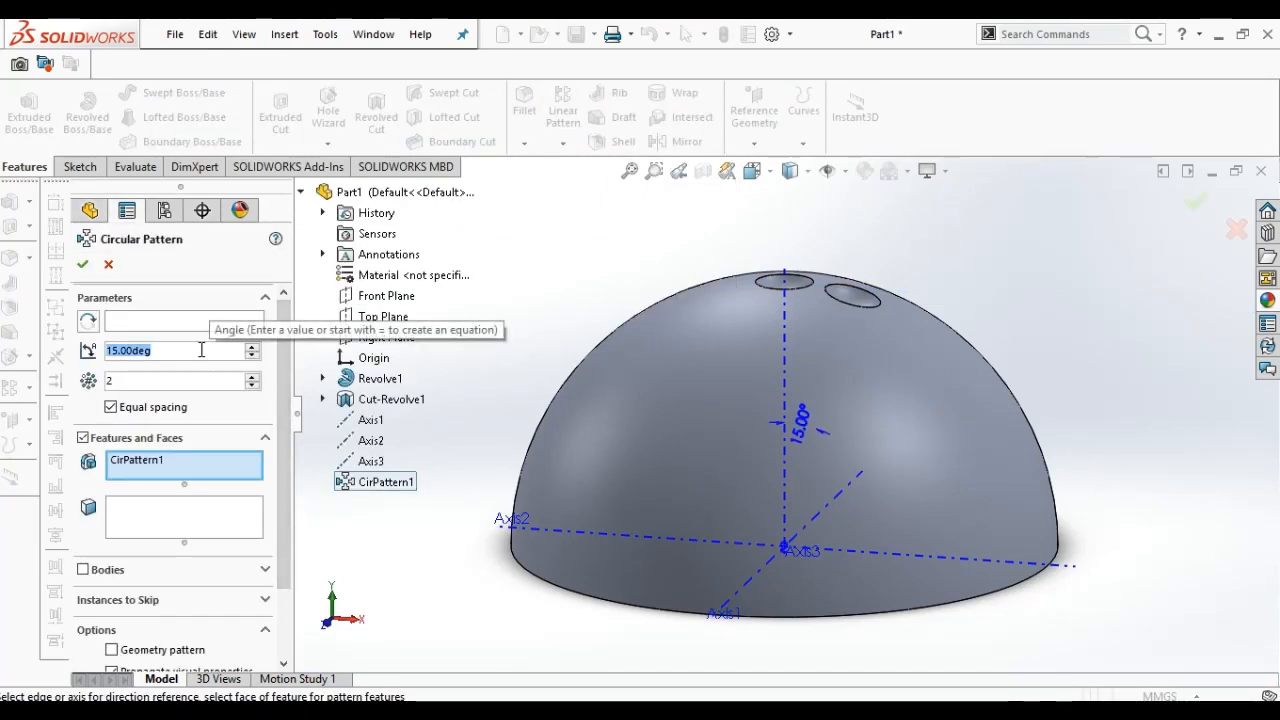
key("BackSpace")
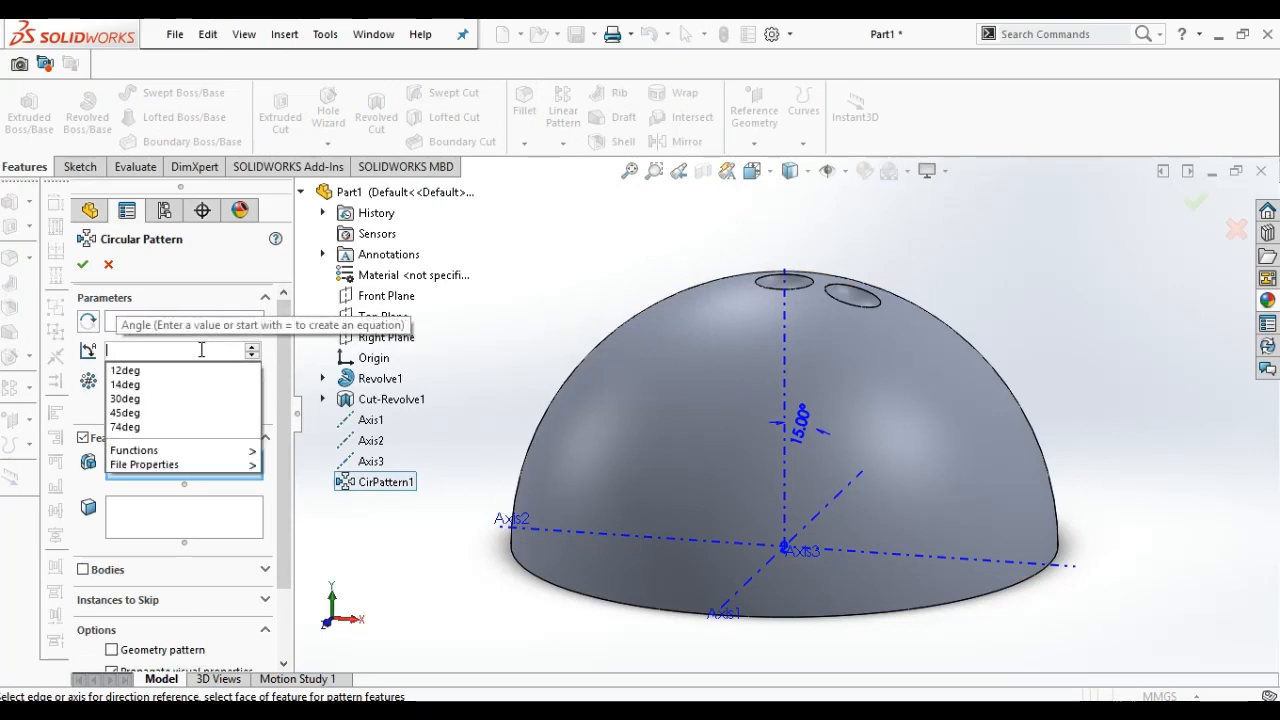
type("30")
key("Return")
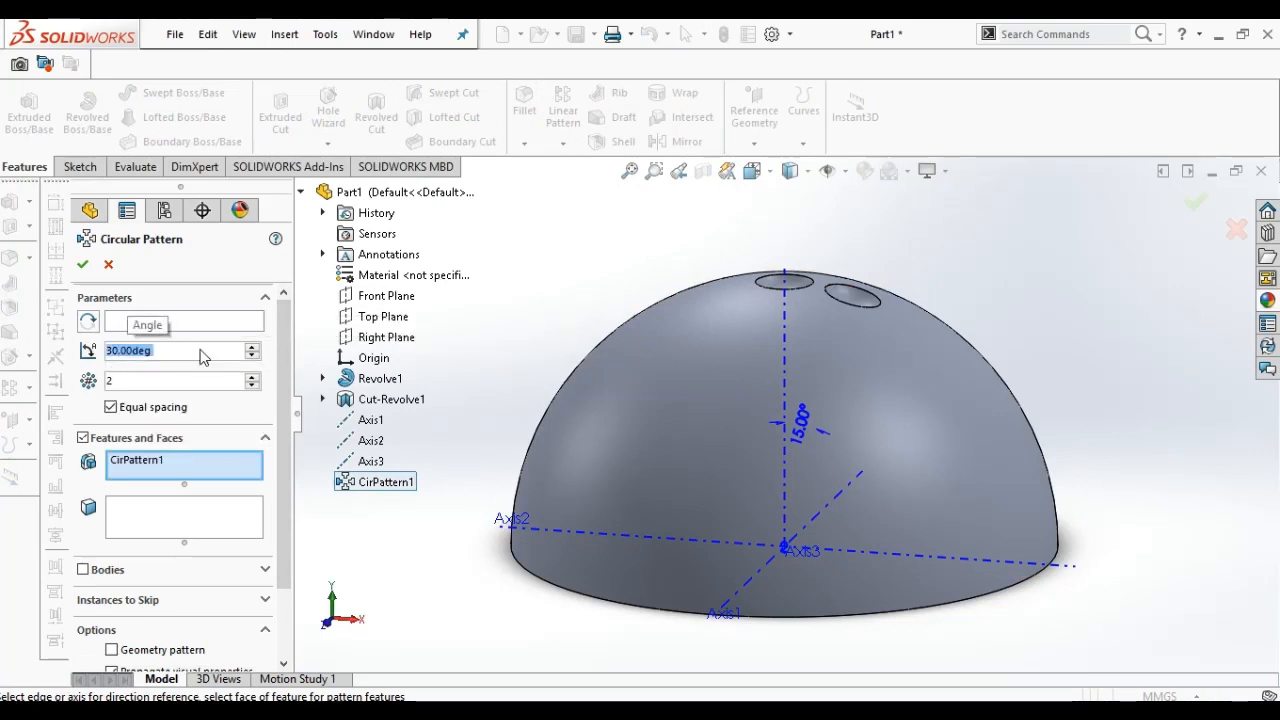
left_click(369, 420)
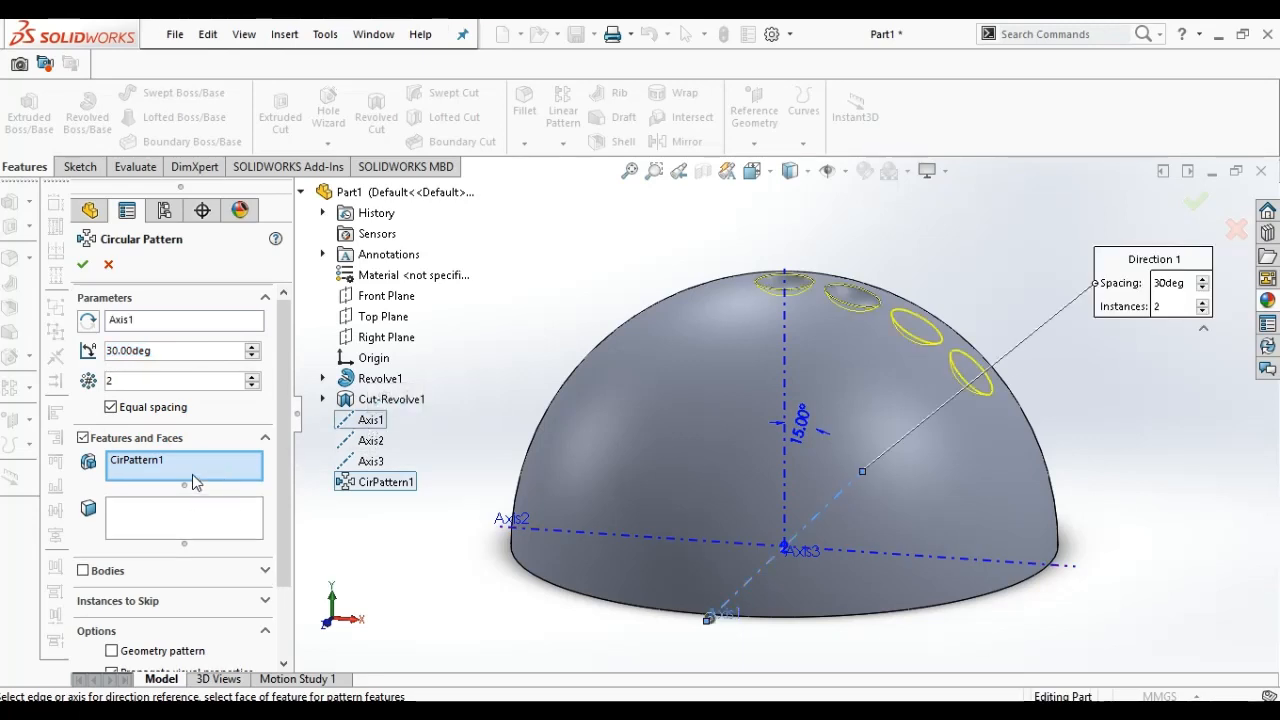
left_click(388, 398)
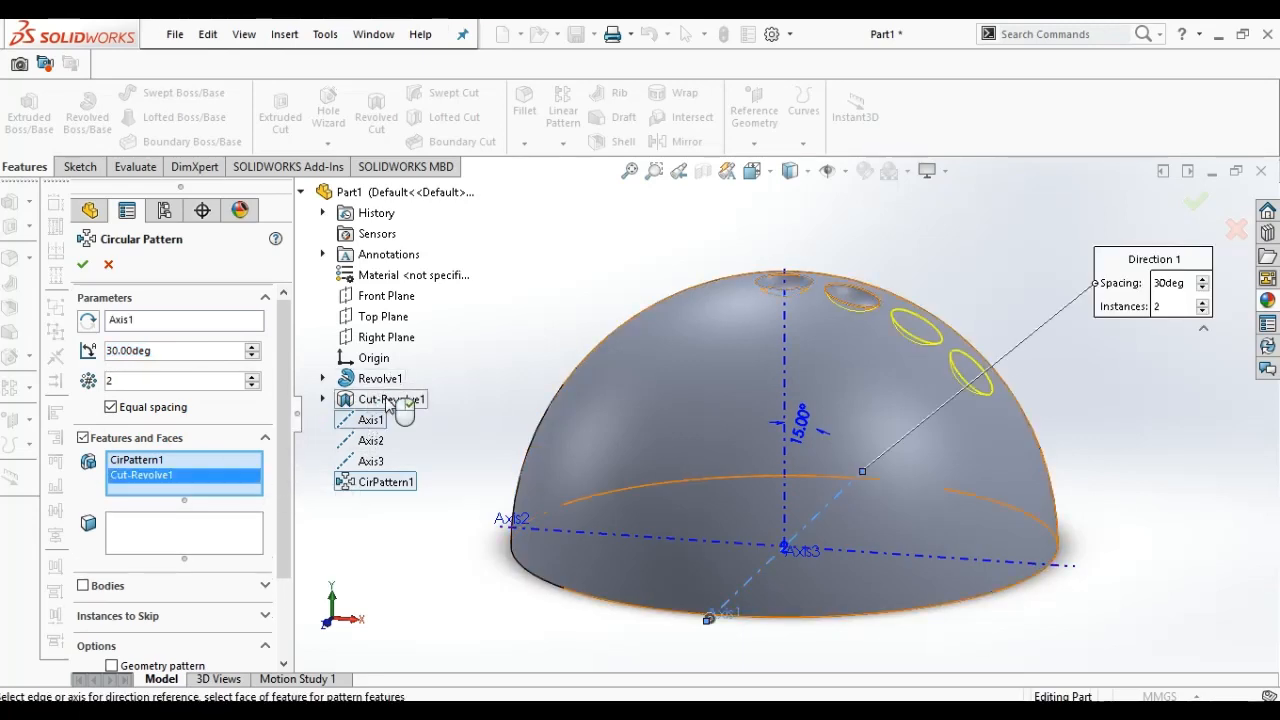
left_click(224, 464)
key("Delete")
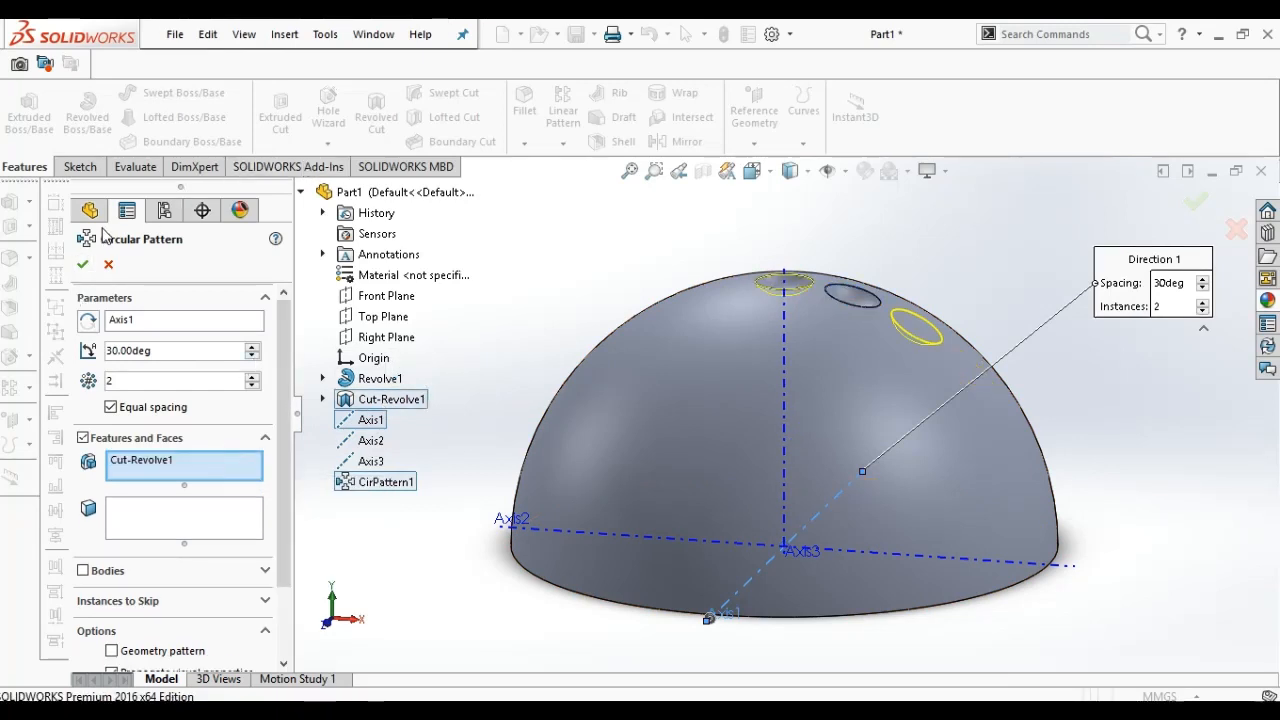
left_click(82, 264)
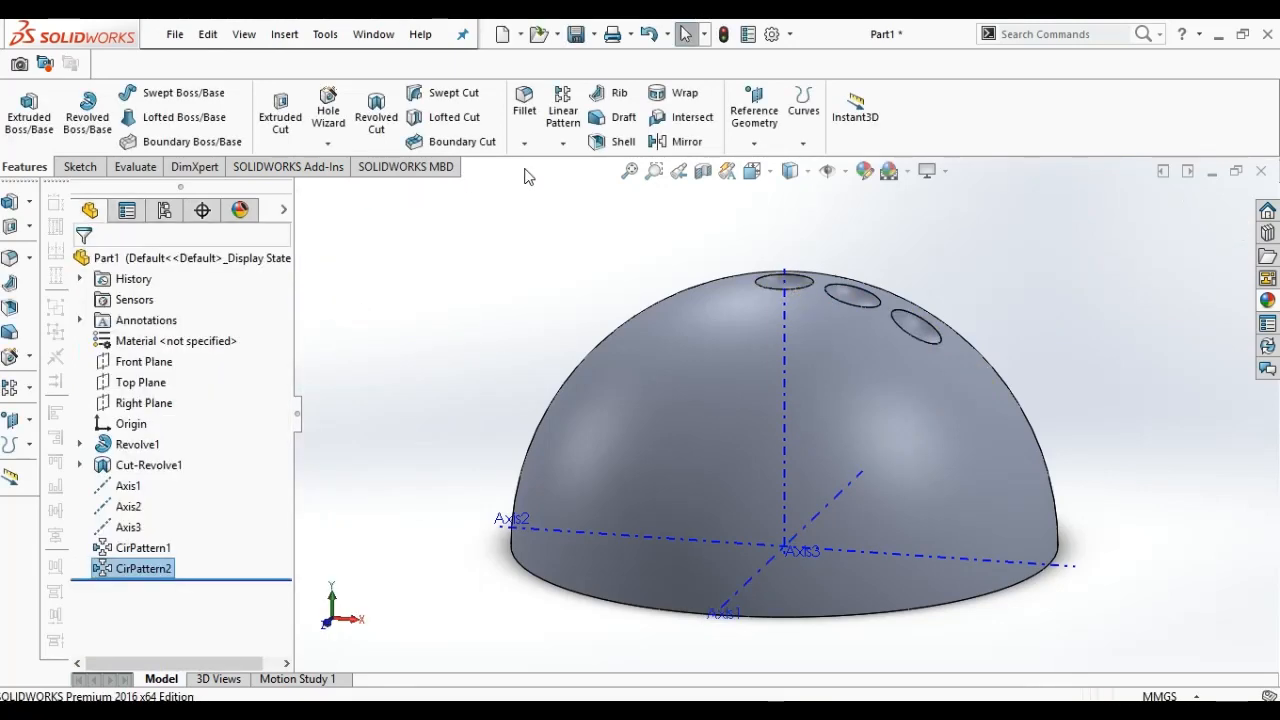
Step: Start a third circular pattern about Axis1 with a total angle of 45 degrees
left_click(562, 112)
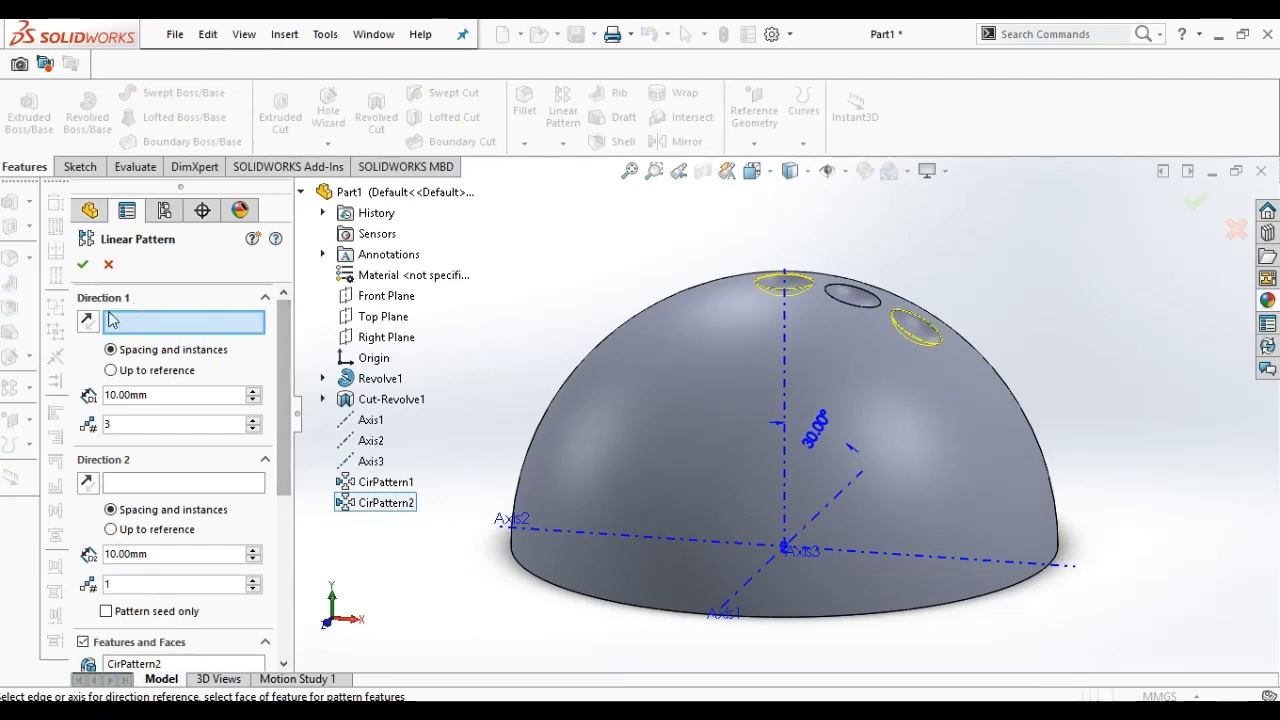
left_click(109, 266)
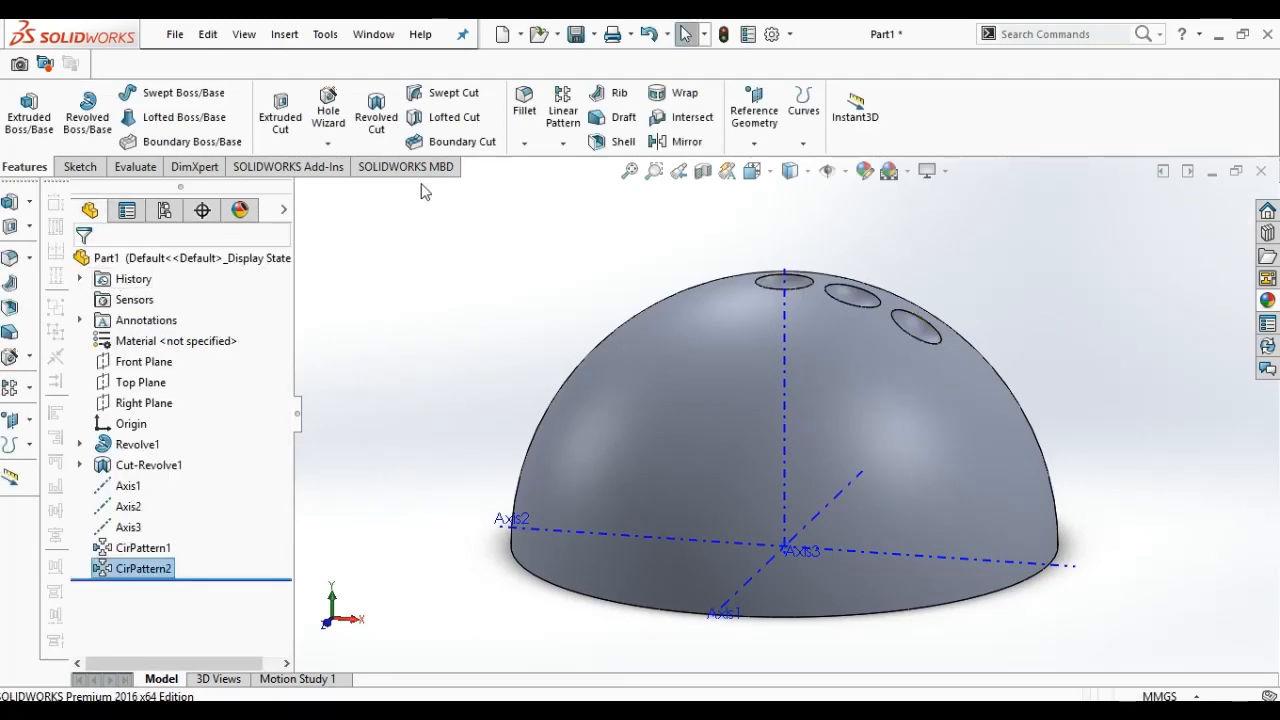
left_click(563, 143)
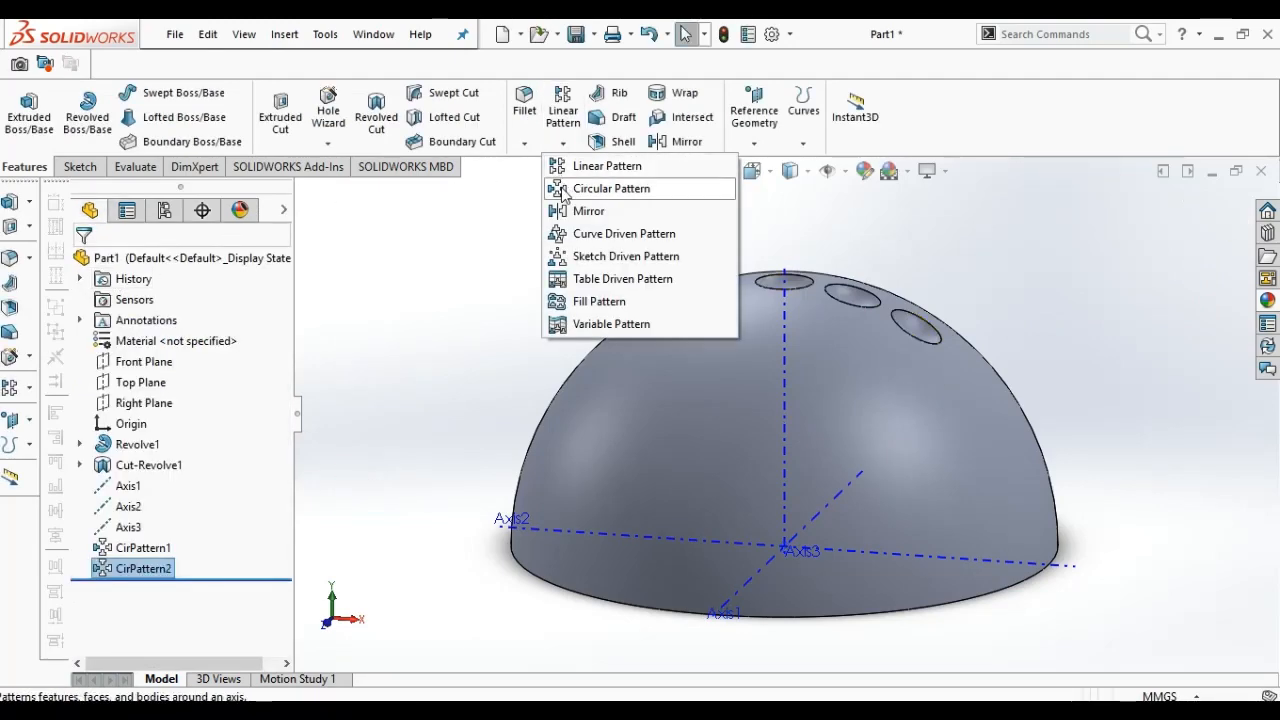
left_click(563, 190)
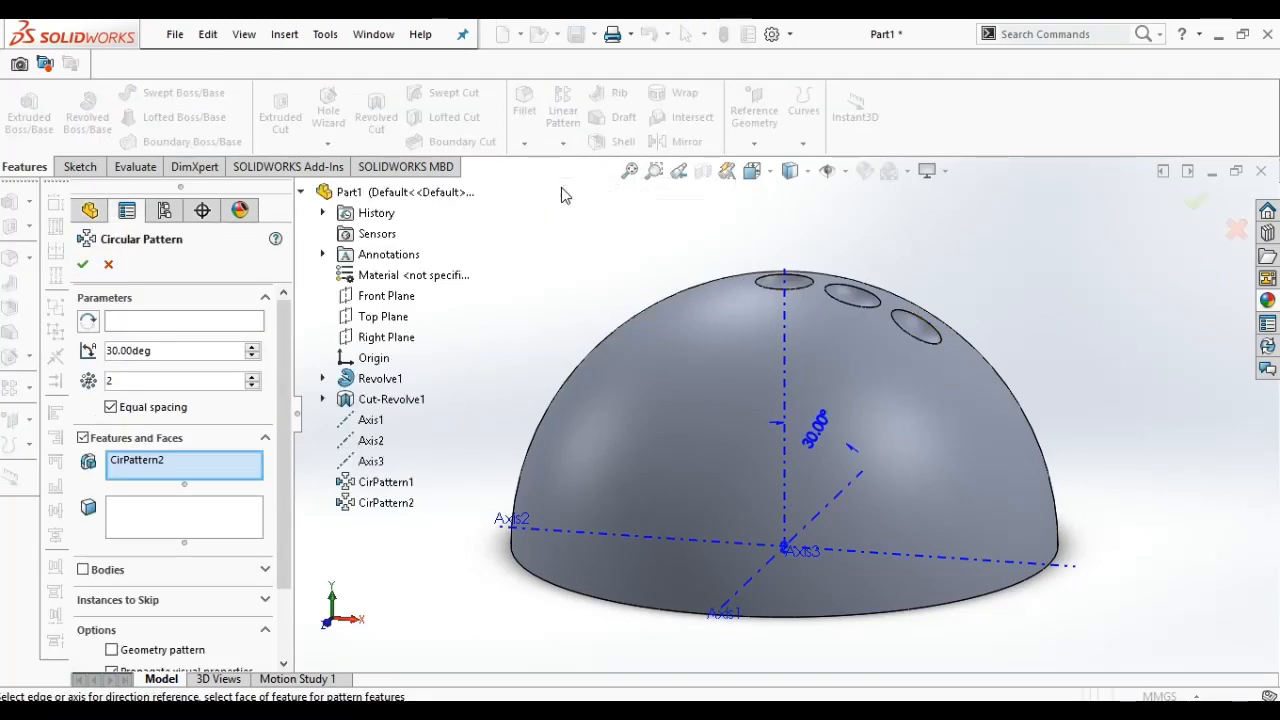
left_click(166, 320)
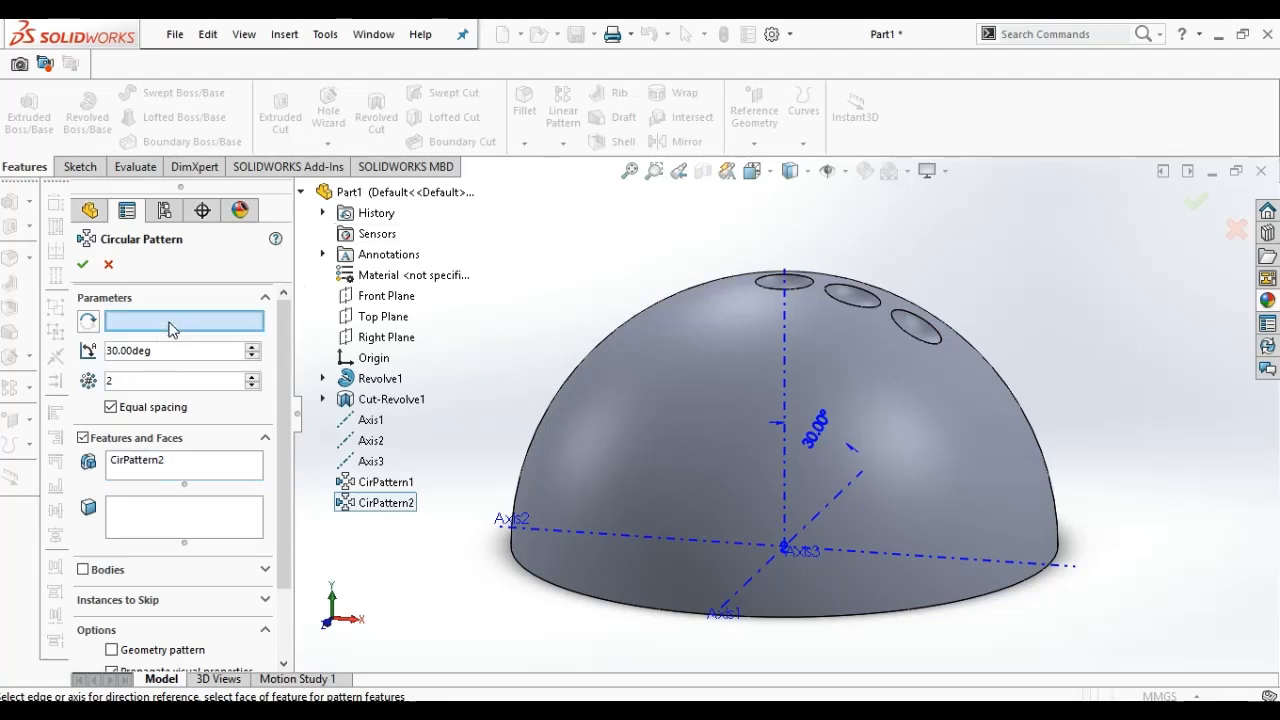
left_click(370, 419)
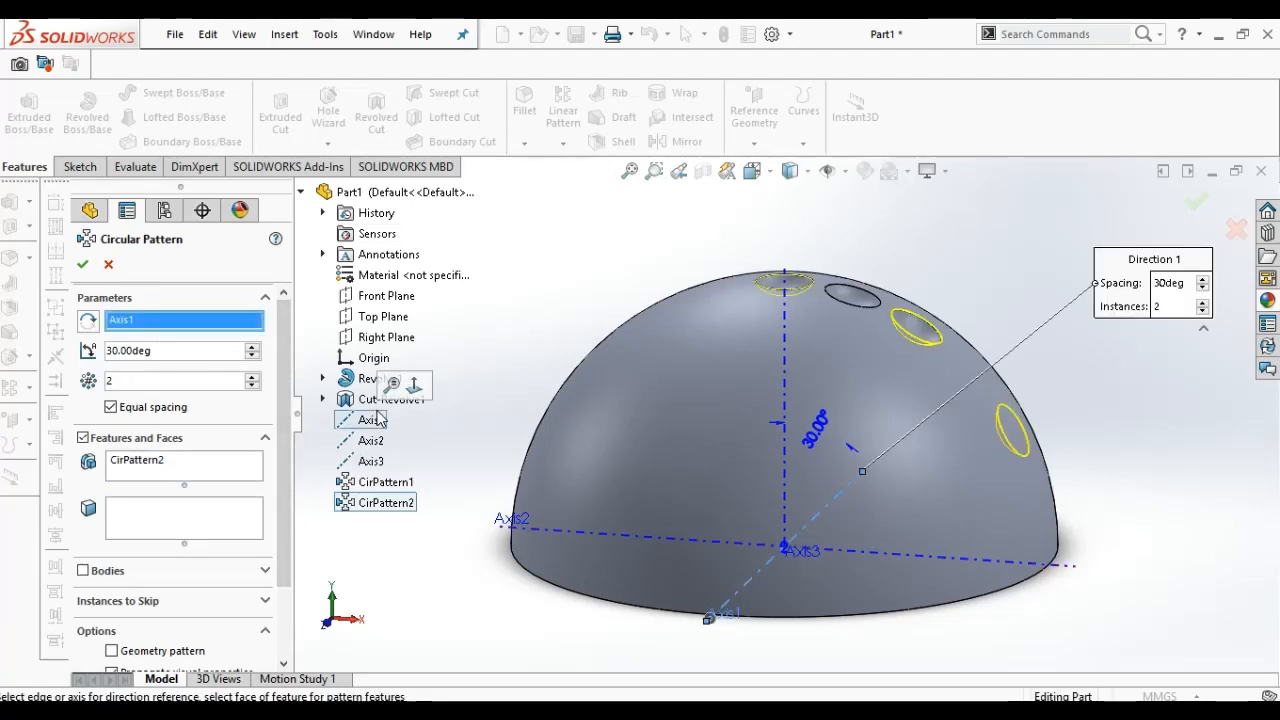
double_click(203, 355)
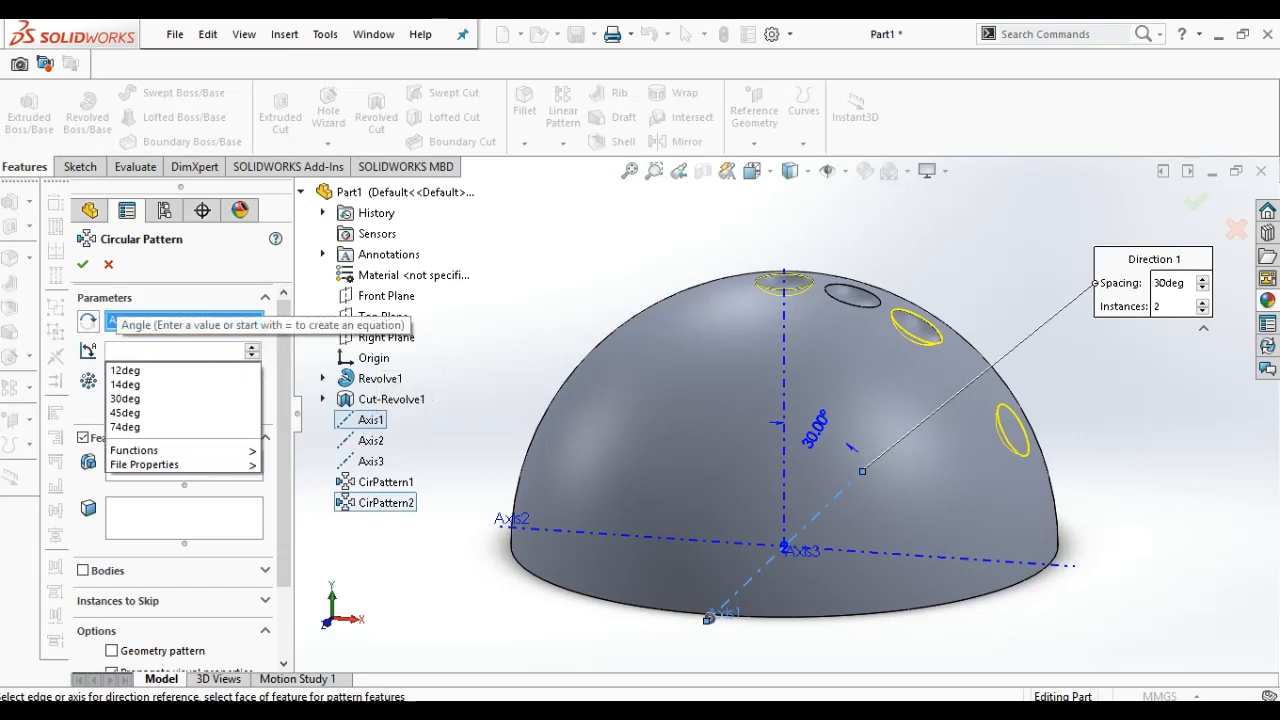
type("4")
key("Return")
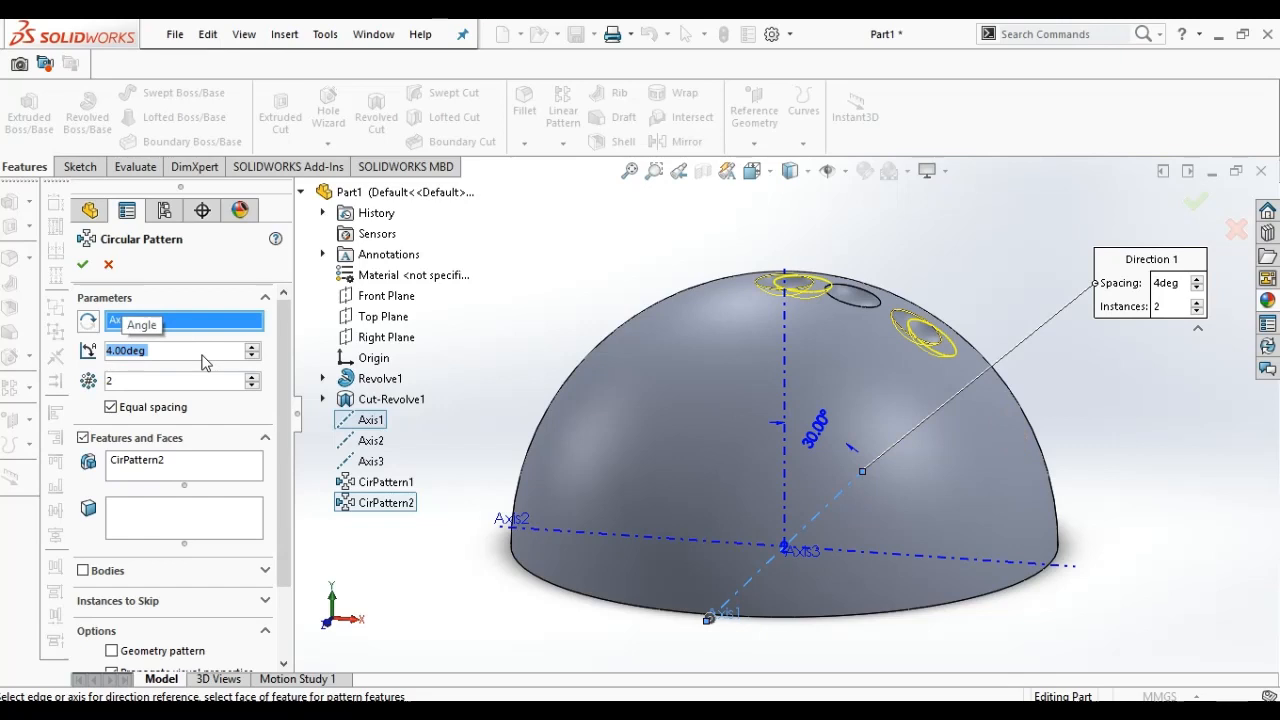
key("BackSpace")
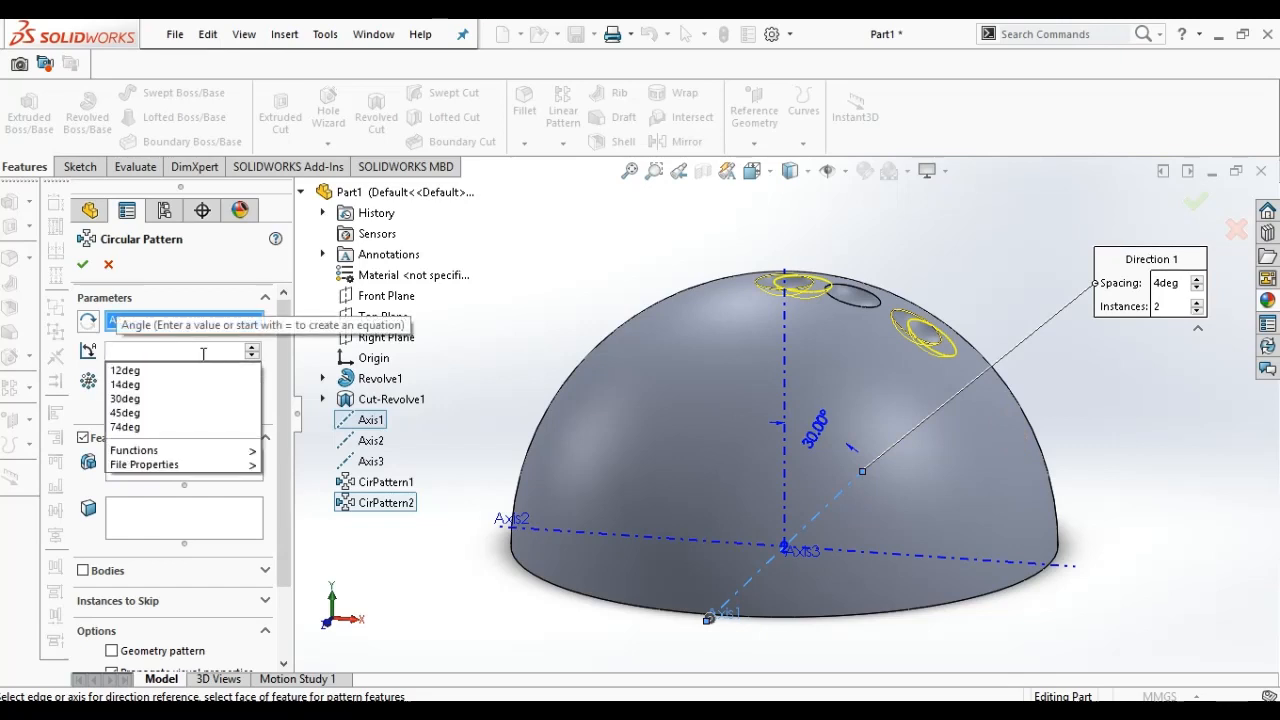
type("45")
key("Return")
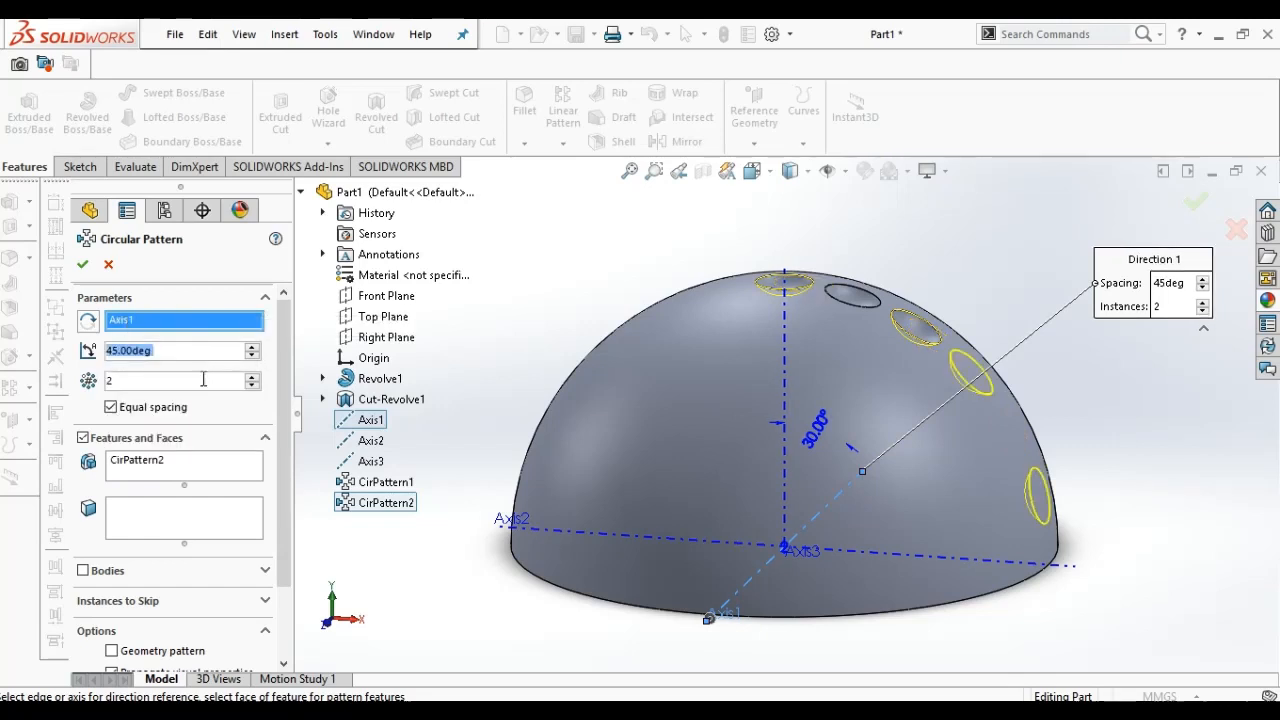
Step: Replace CirPattern2 with Cut-Revolve1 as the patterned feature and create the 45-degree circular pattern
left_click(212, 463)
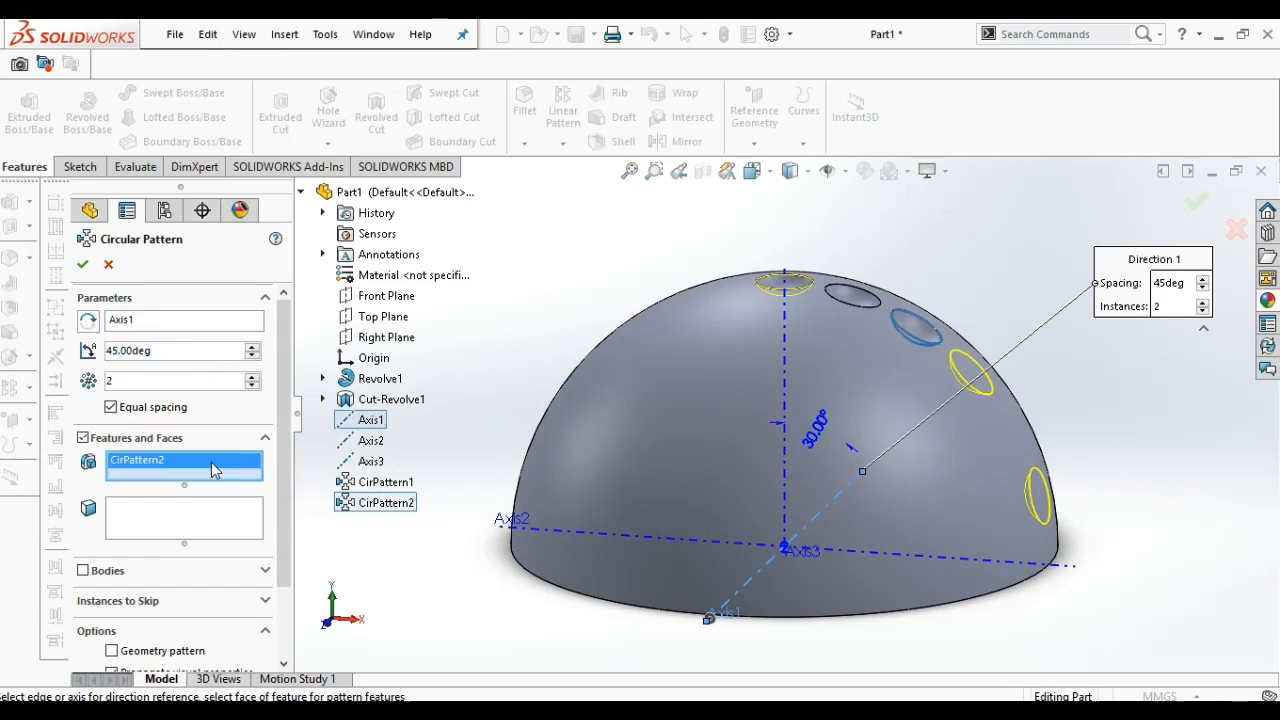
key("Delete")
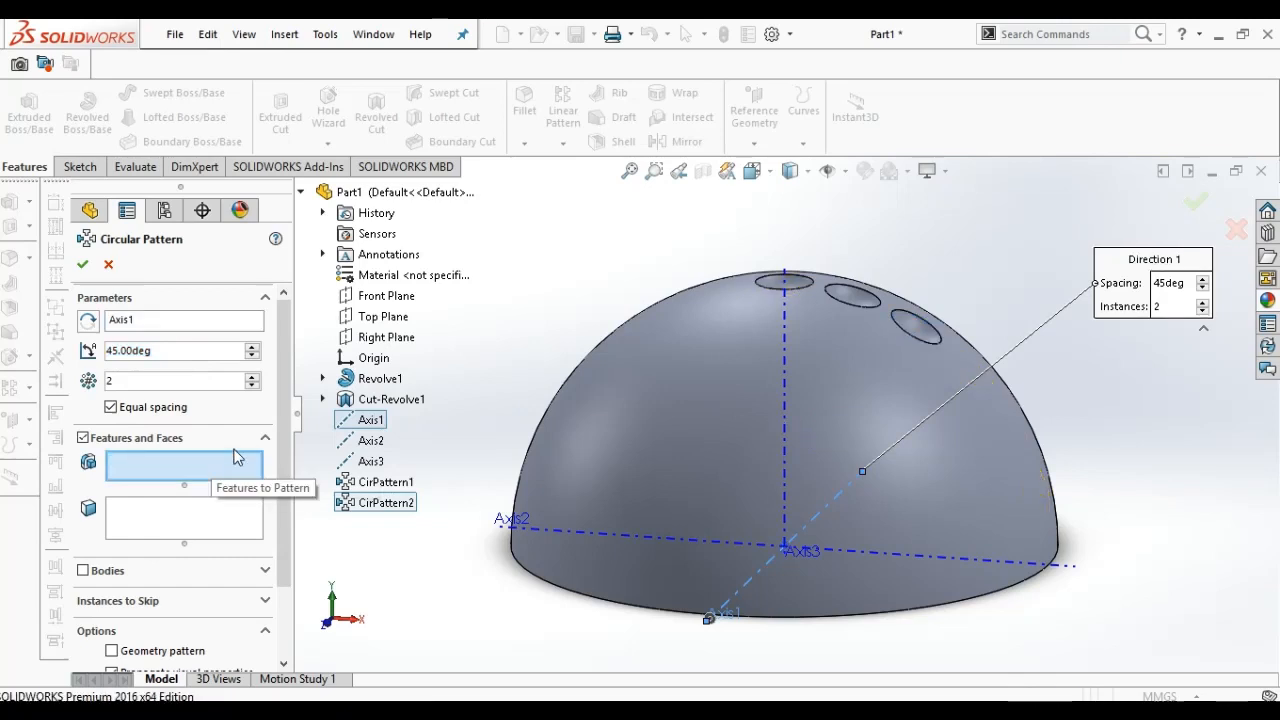
left_click(382, 400)
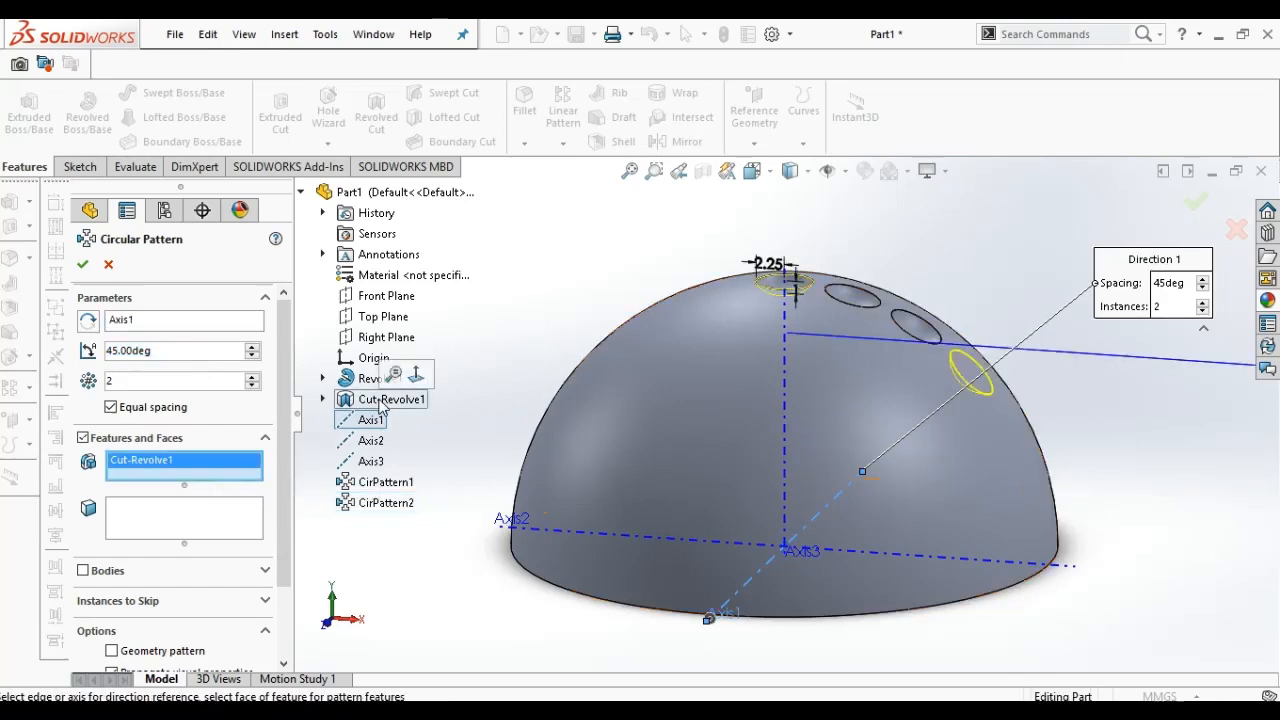
left_click(82, 264)
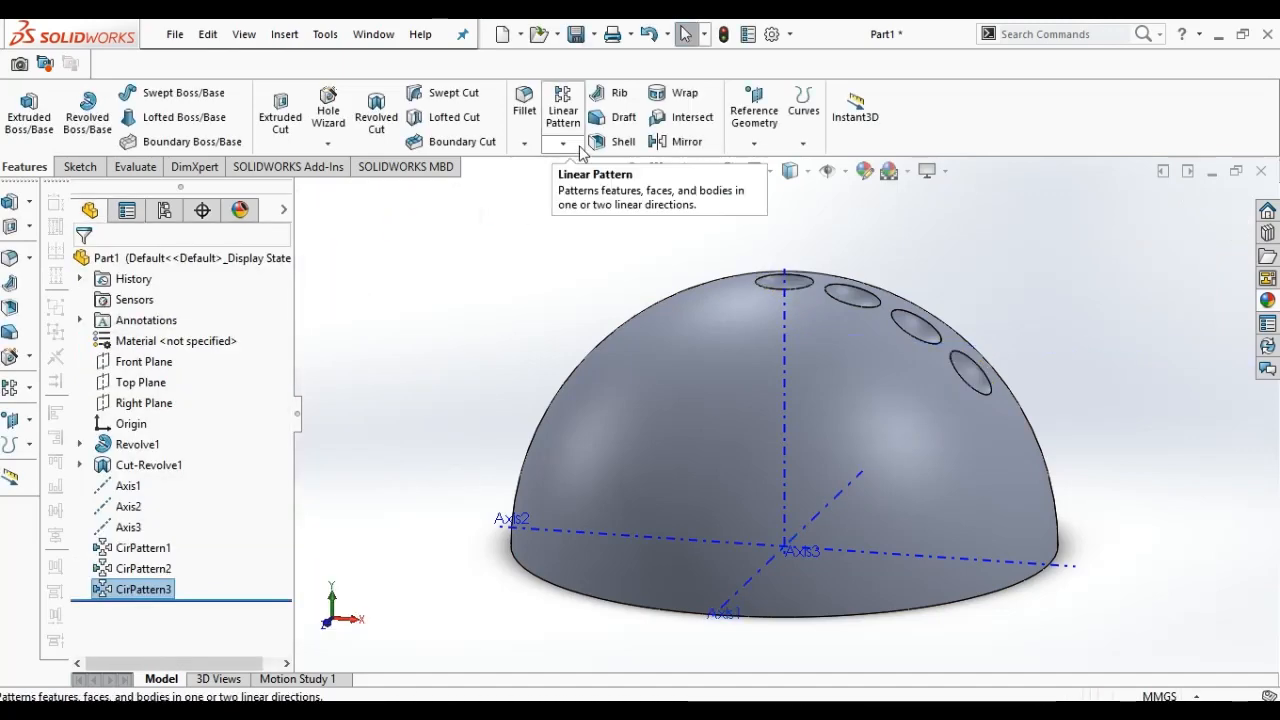
Step: Start a fourth circular pattern about Axis1 with a total angle of 60 degrees
left_click(563, 143)
left_click(588, 188)
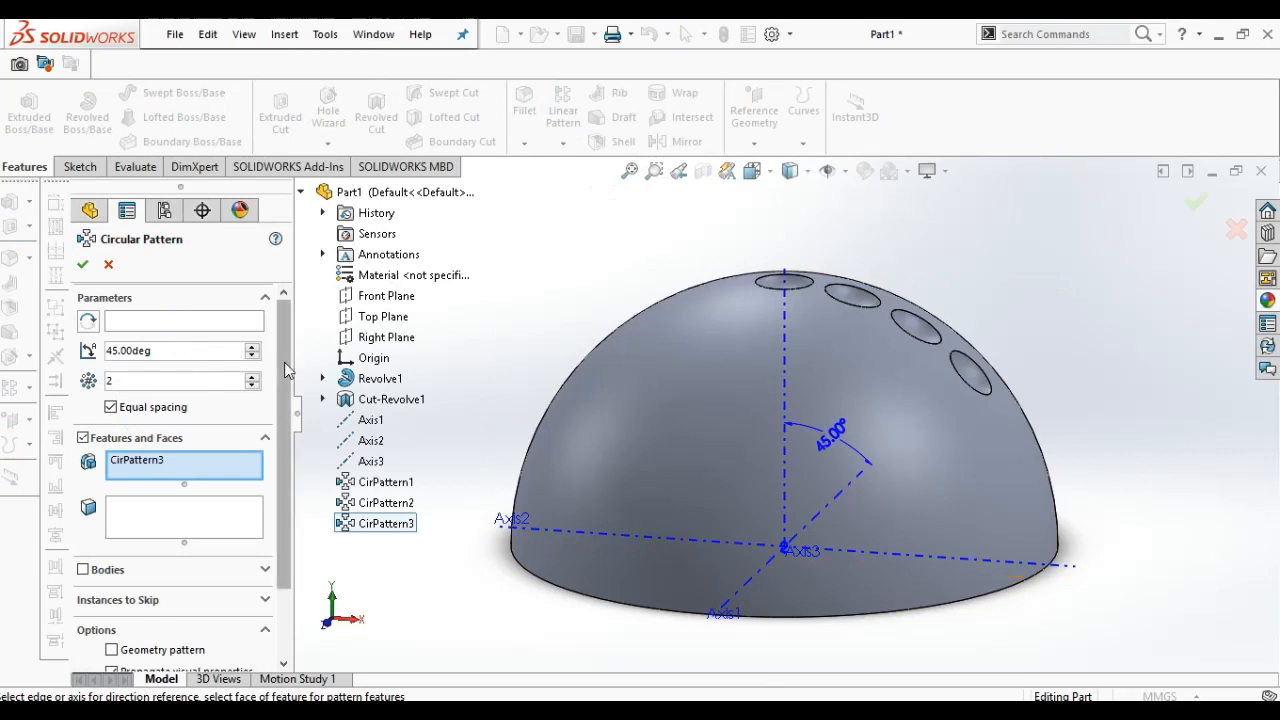
left_click(370, 420)
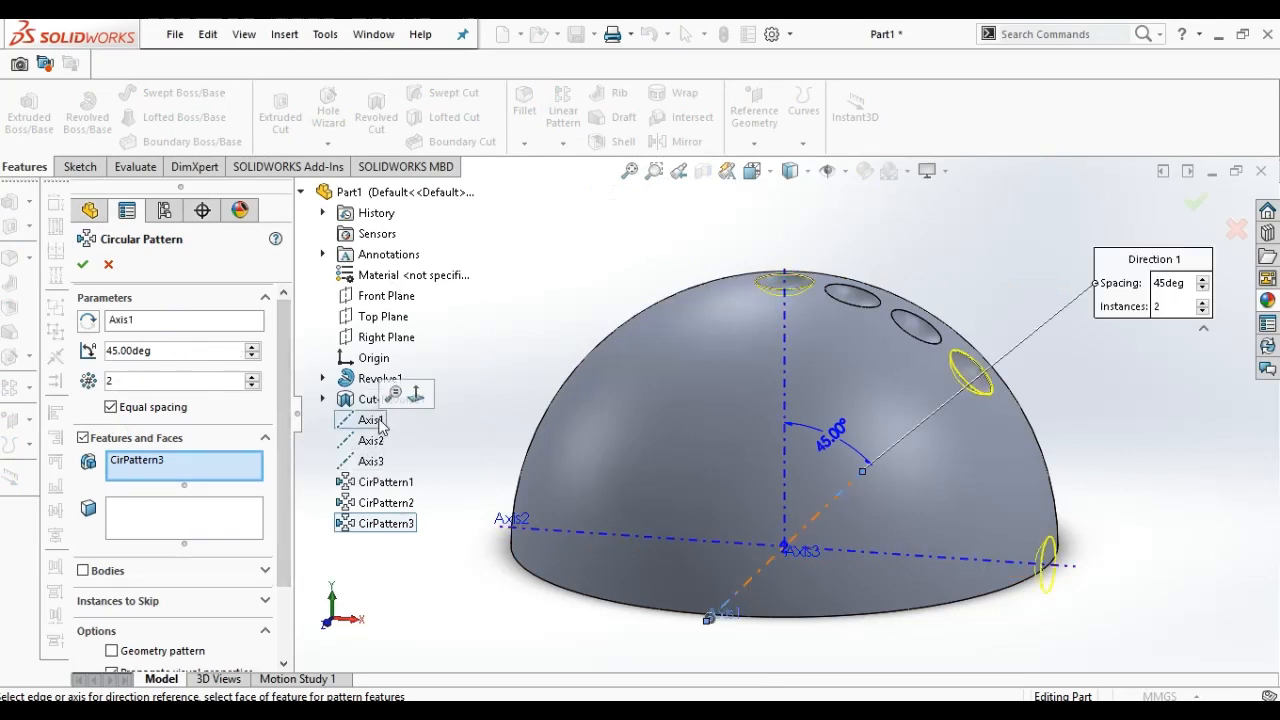
double_click(197, 358)
key("BackSpace")
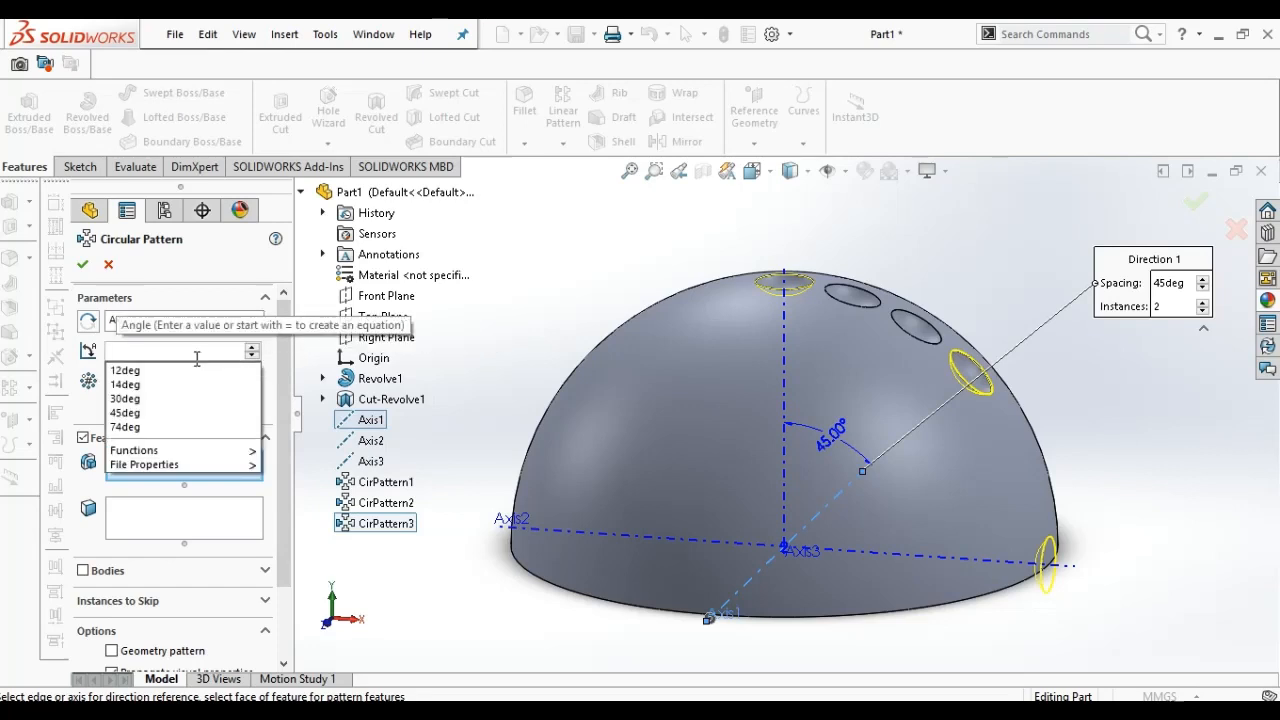
type("6")
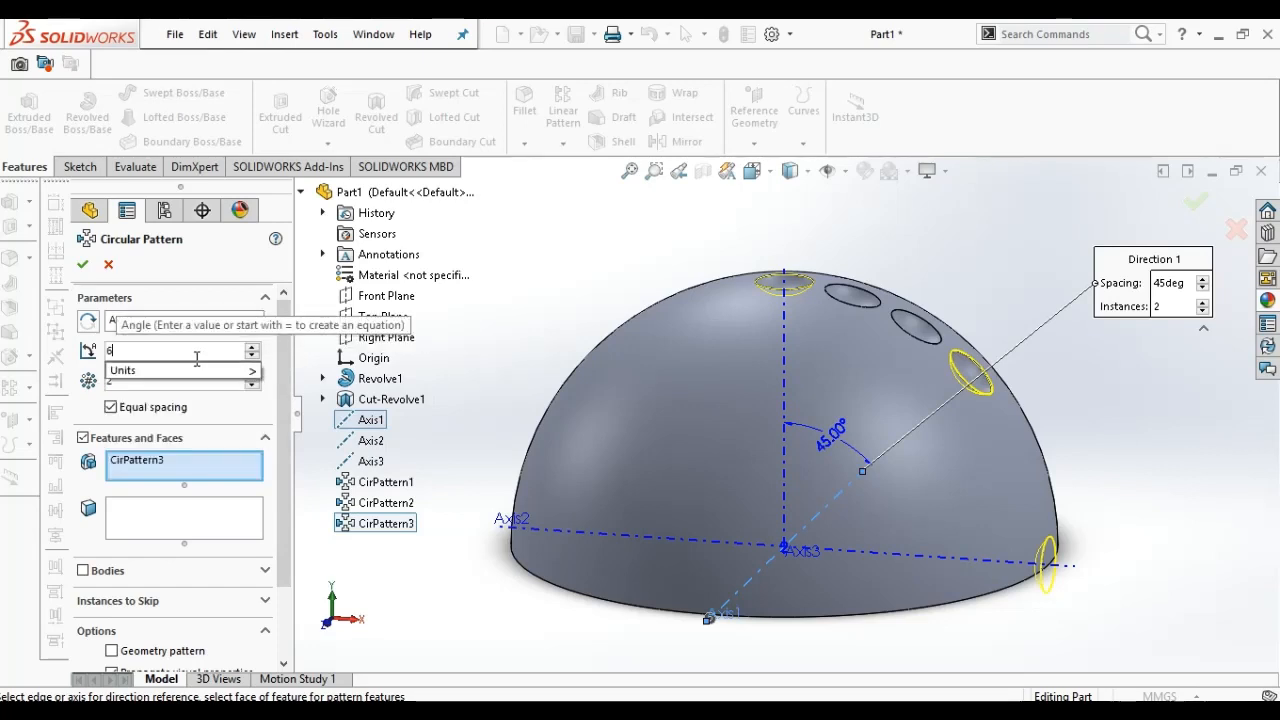
type("0")
key("Return")
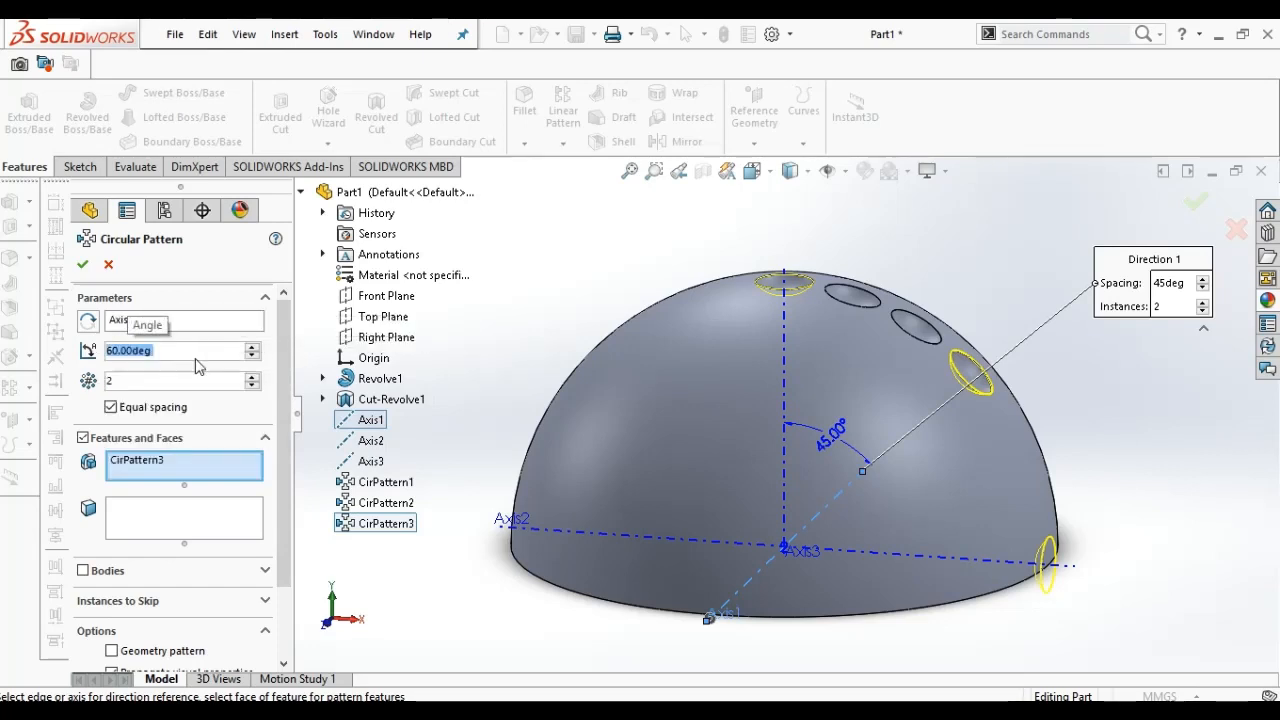
Step: Replace CirPattern3 with Cut-Revolve1 as the patterned feature and create the 60-degree circular pattern
left_click(191, 455)
key("Delete")
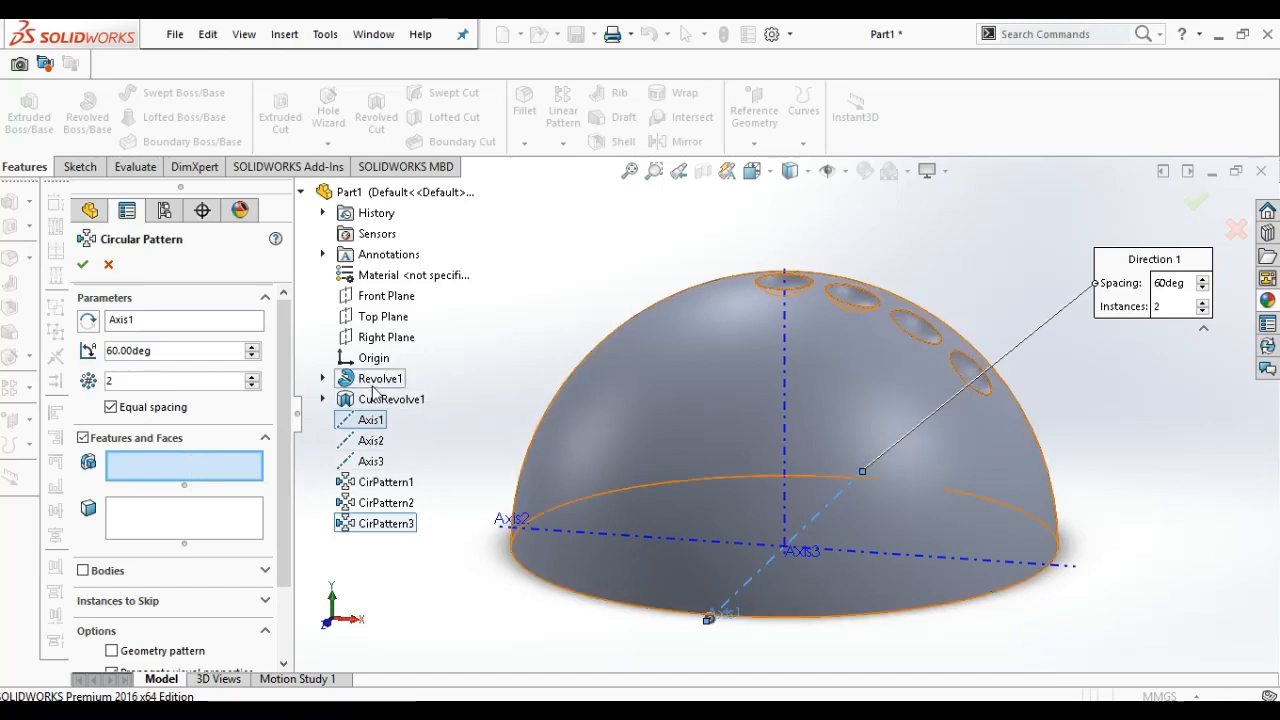
left_click(379, 400)
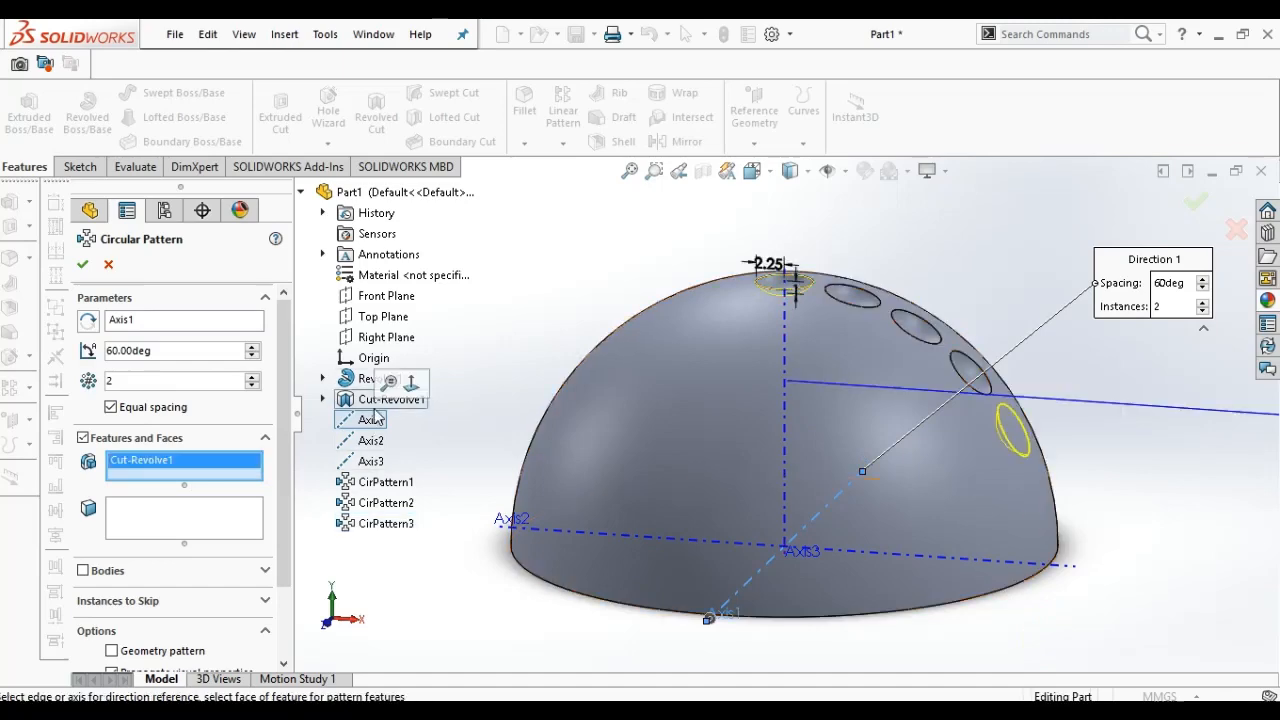
left_click(82, 264)
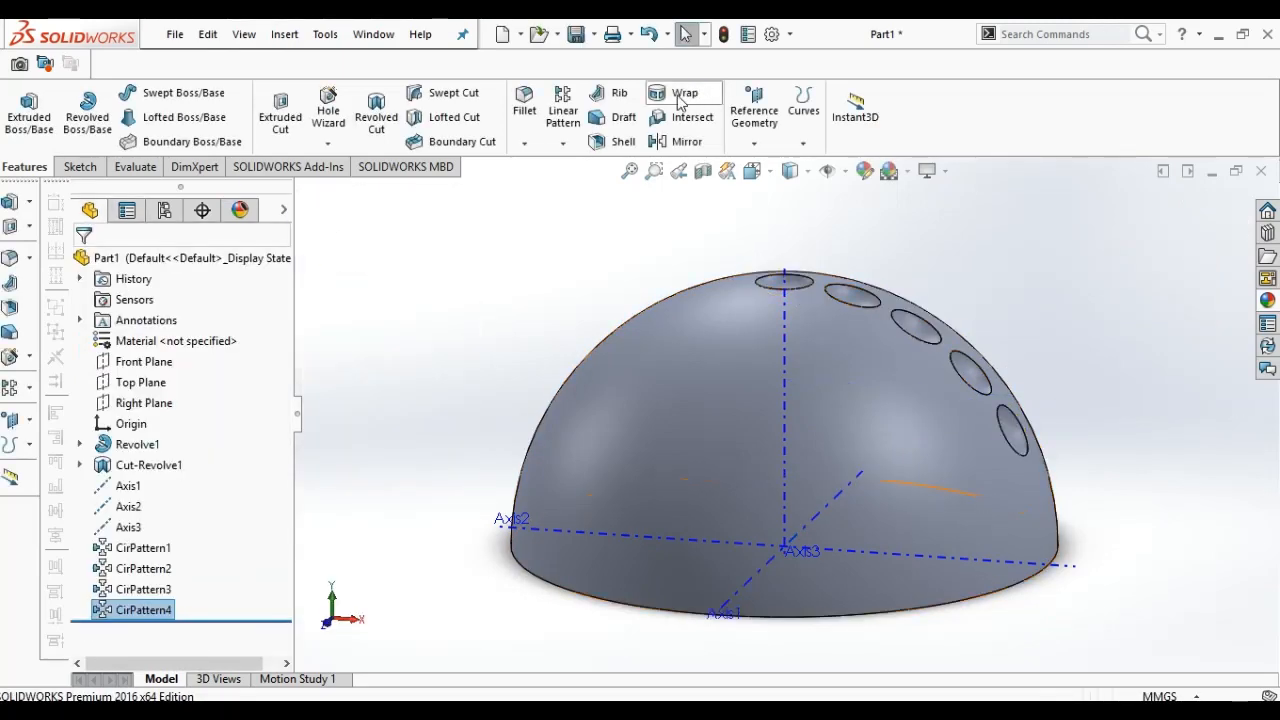
Step: Start a fifth circular pattern about Axis1 with Cut-Revolve1 as the only patterned feature
left_click(563, 143)
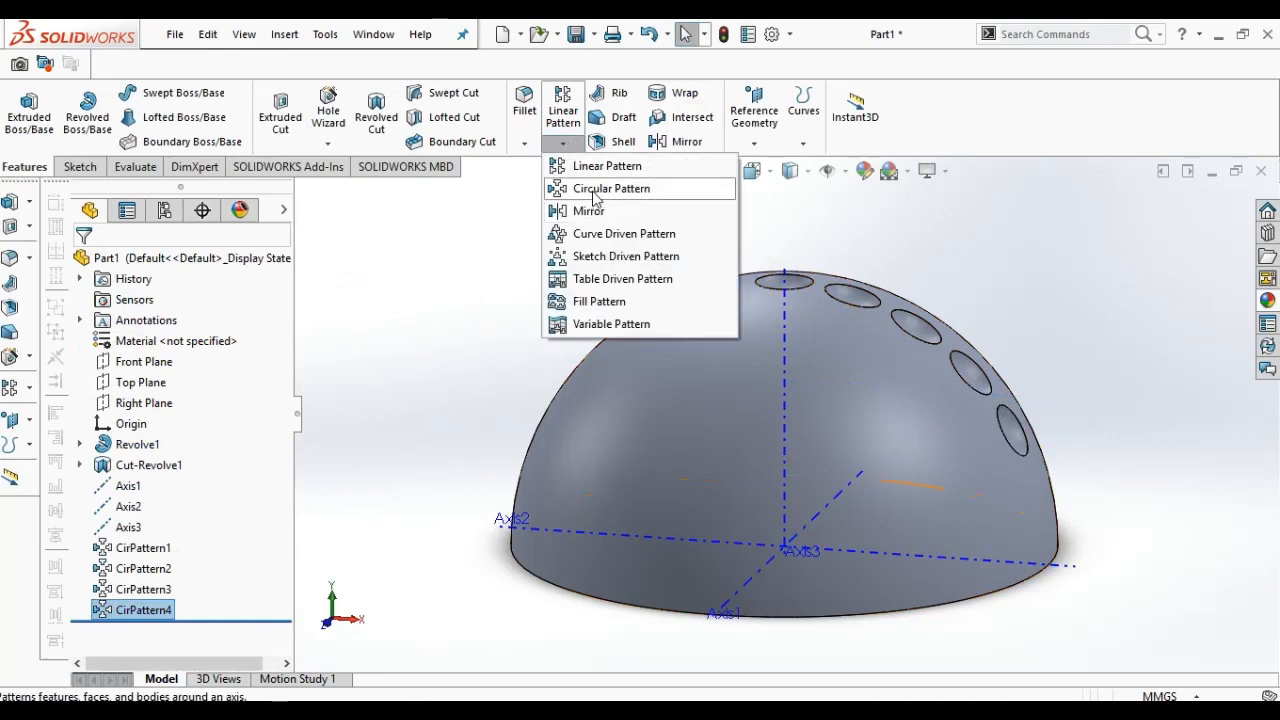
left_click(600, 188)
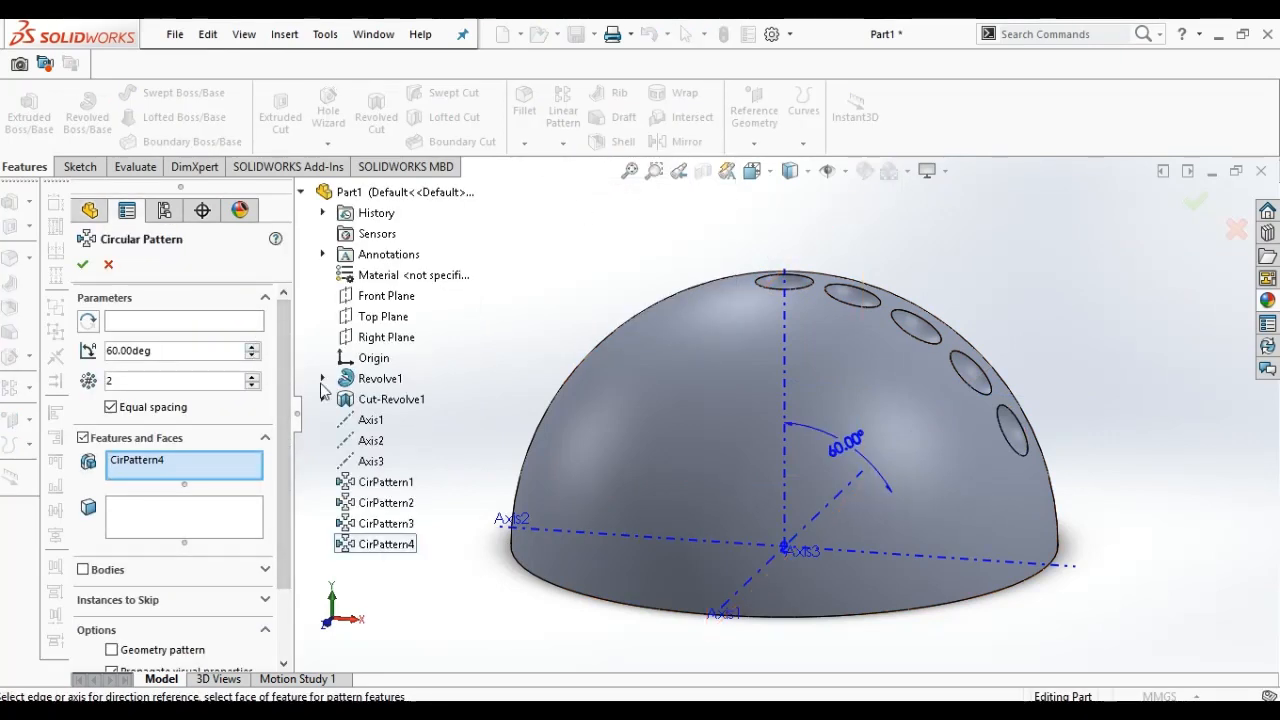
left_click(370, 440)
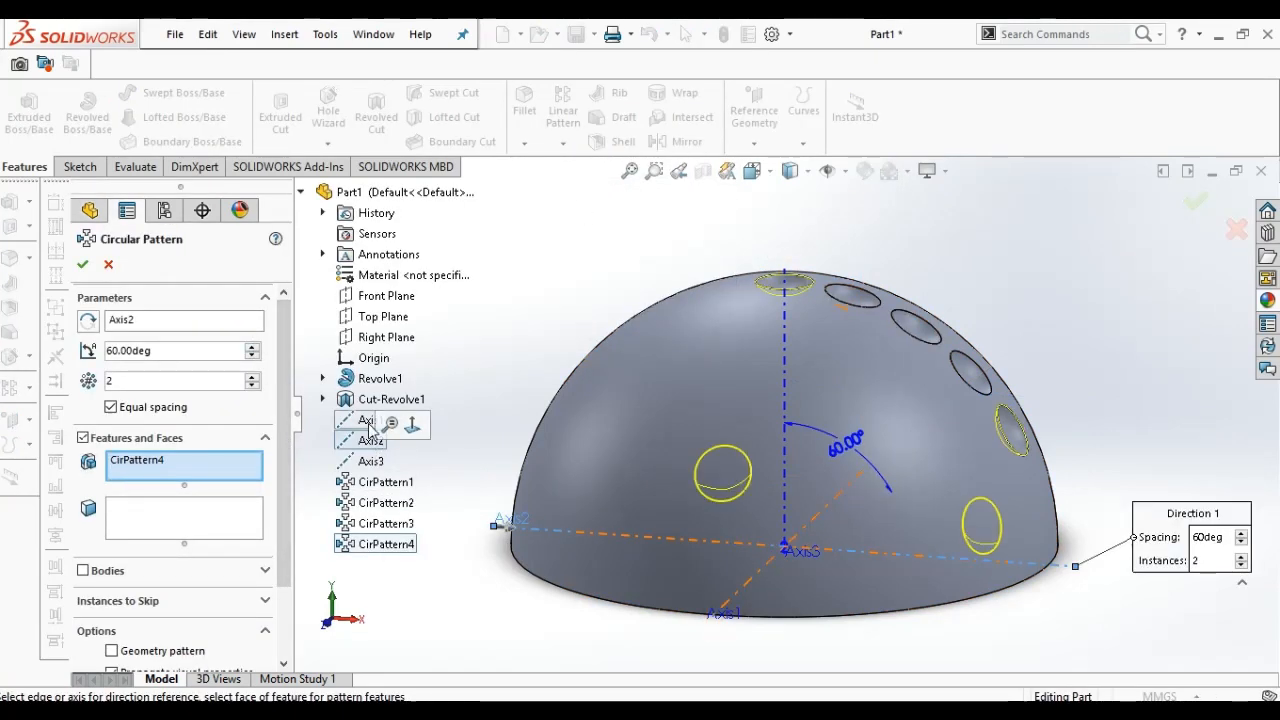
left_click(371, 420)
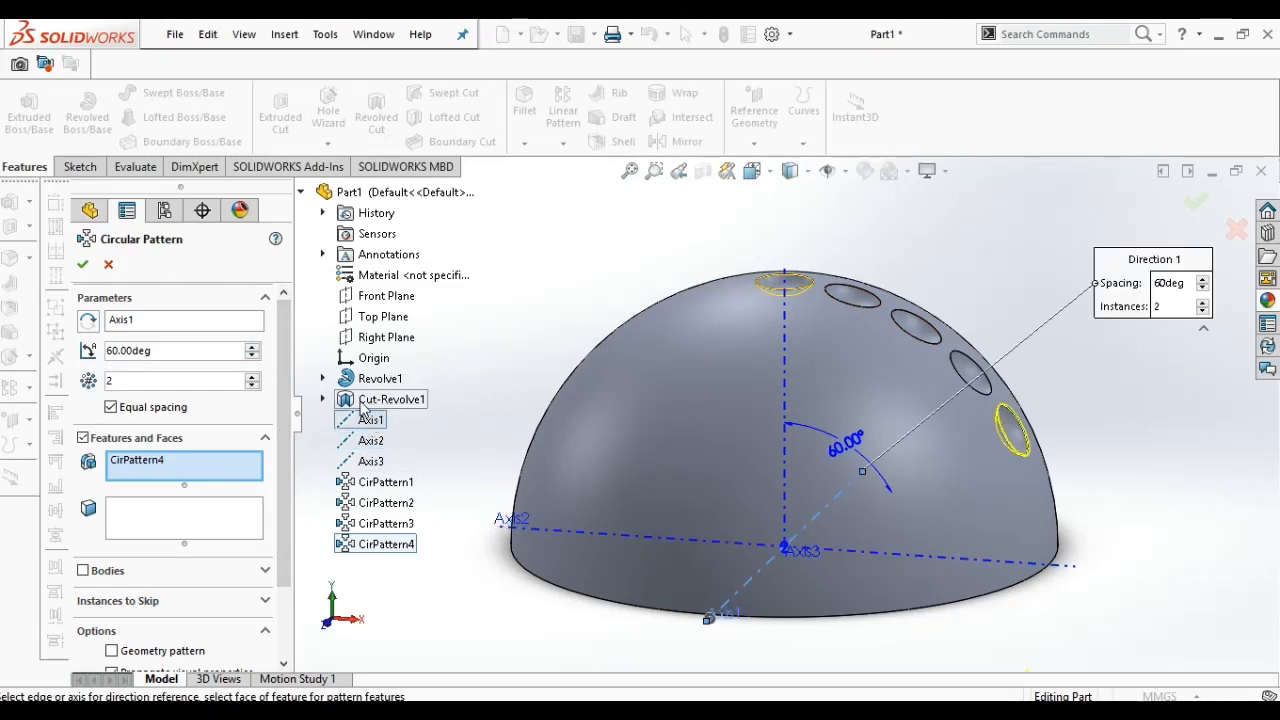
left_click(216, 461)
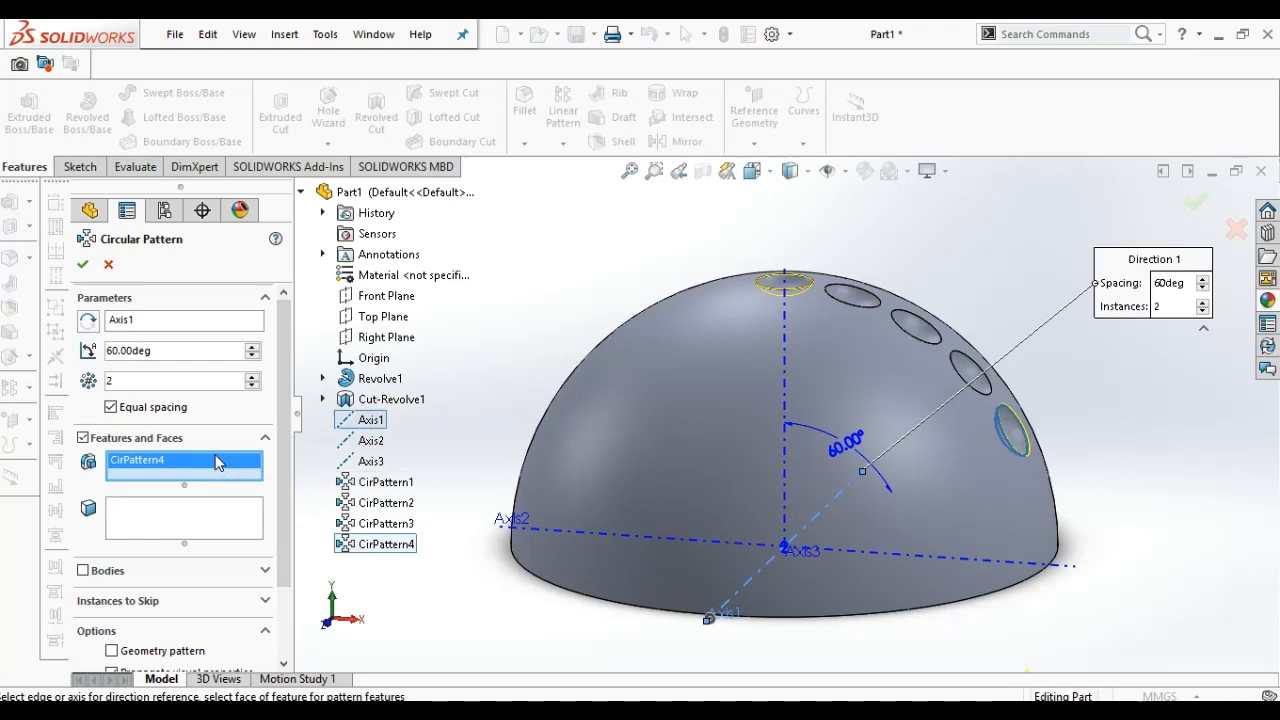
key("Delete")
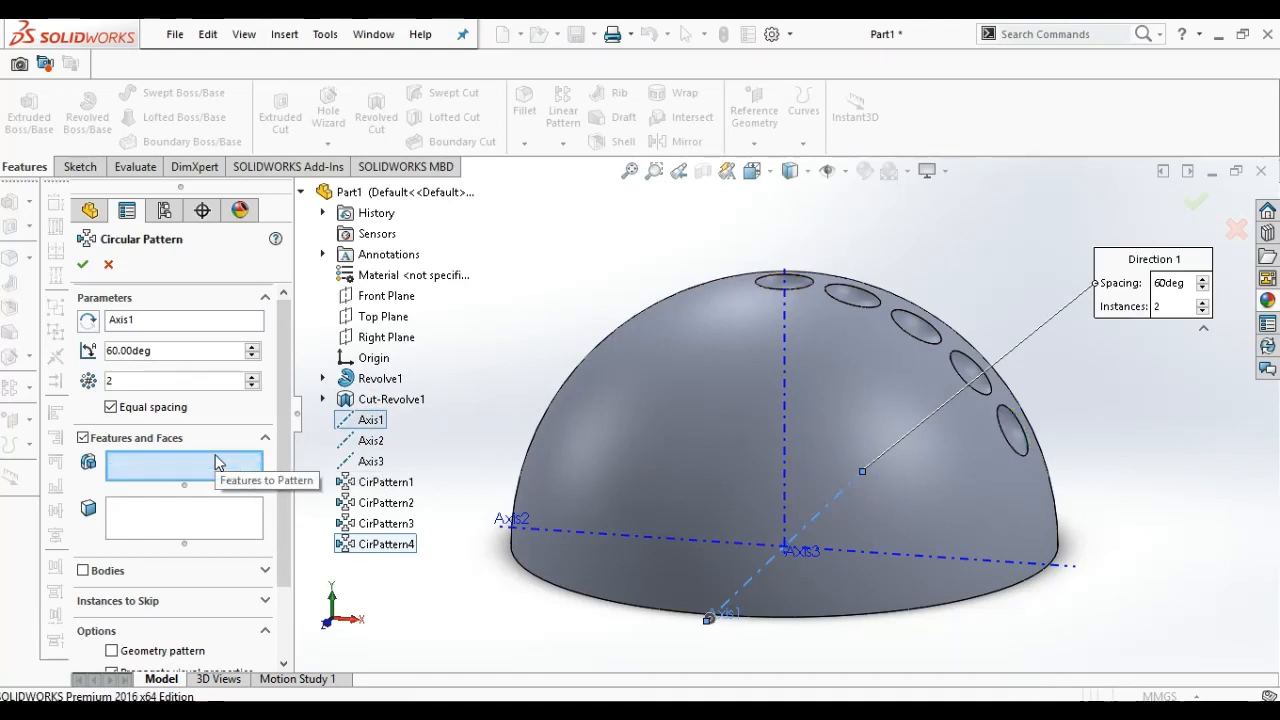
left_click(385, 399)
Step: Set the fifth circular pattern's total angle to 75 degrees and create it
double_click(158, 351)
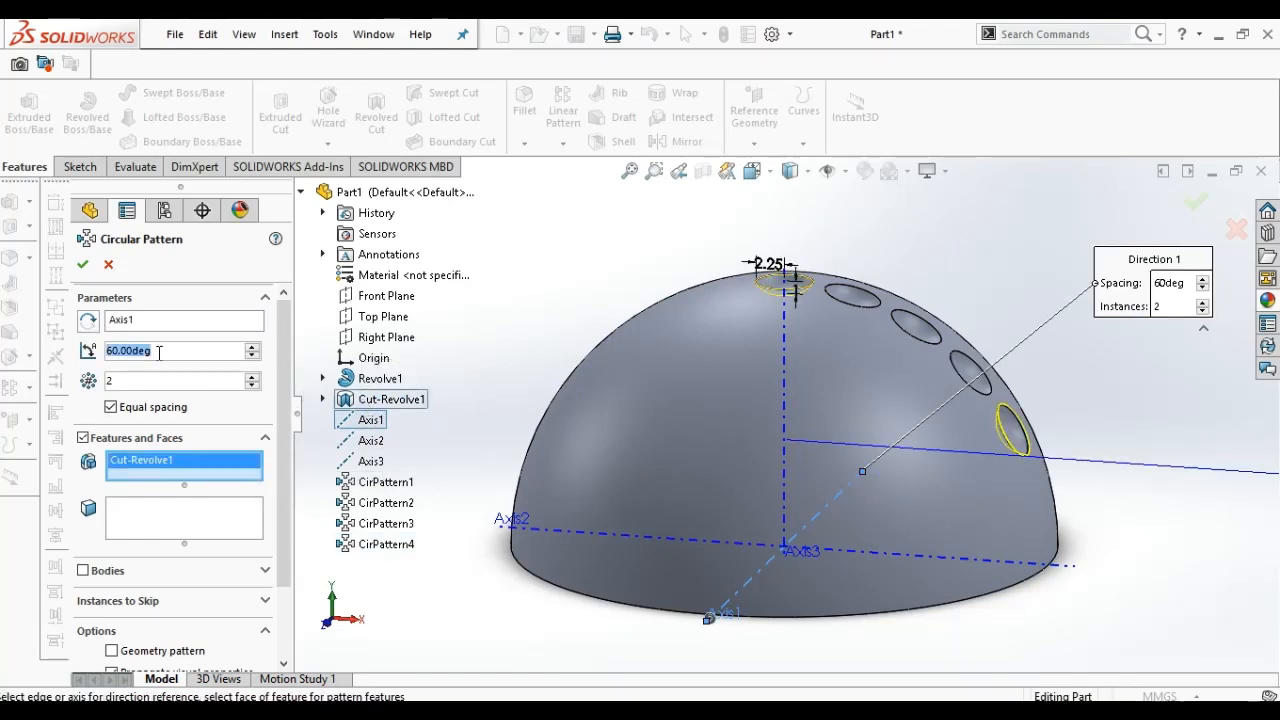
key("BackSpace")
type("75")
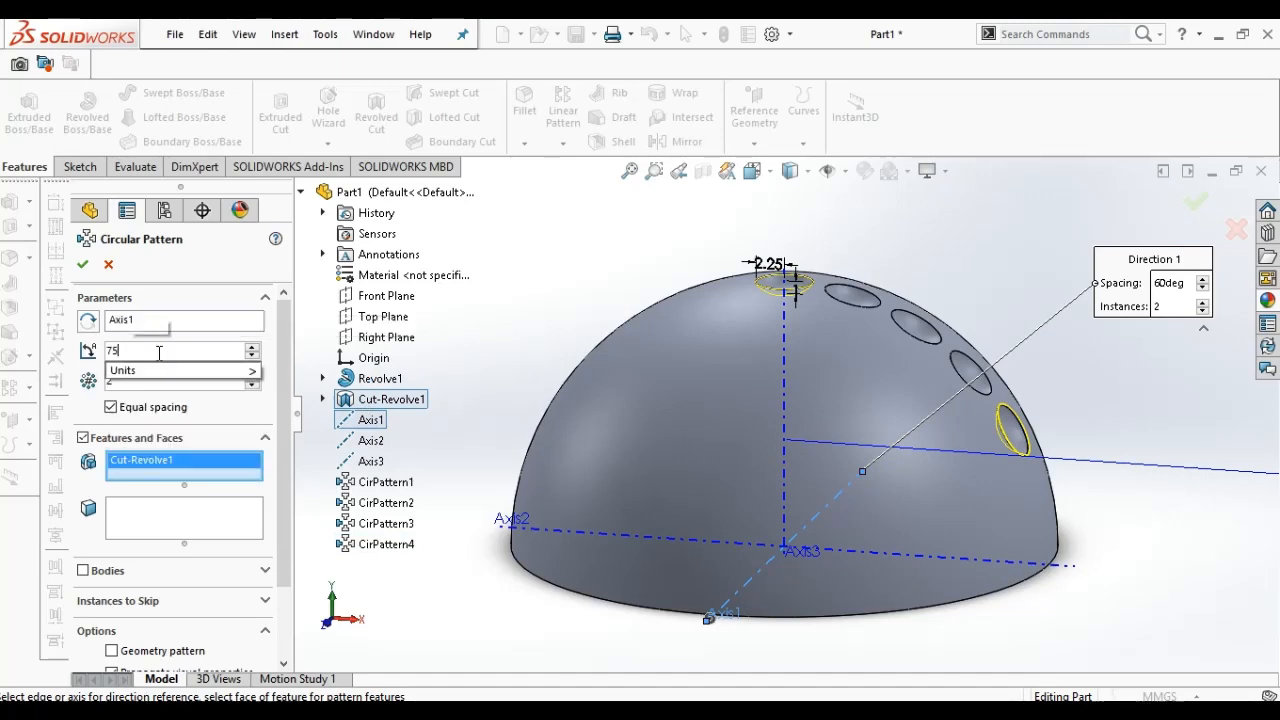
key("Return")
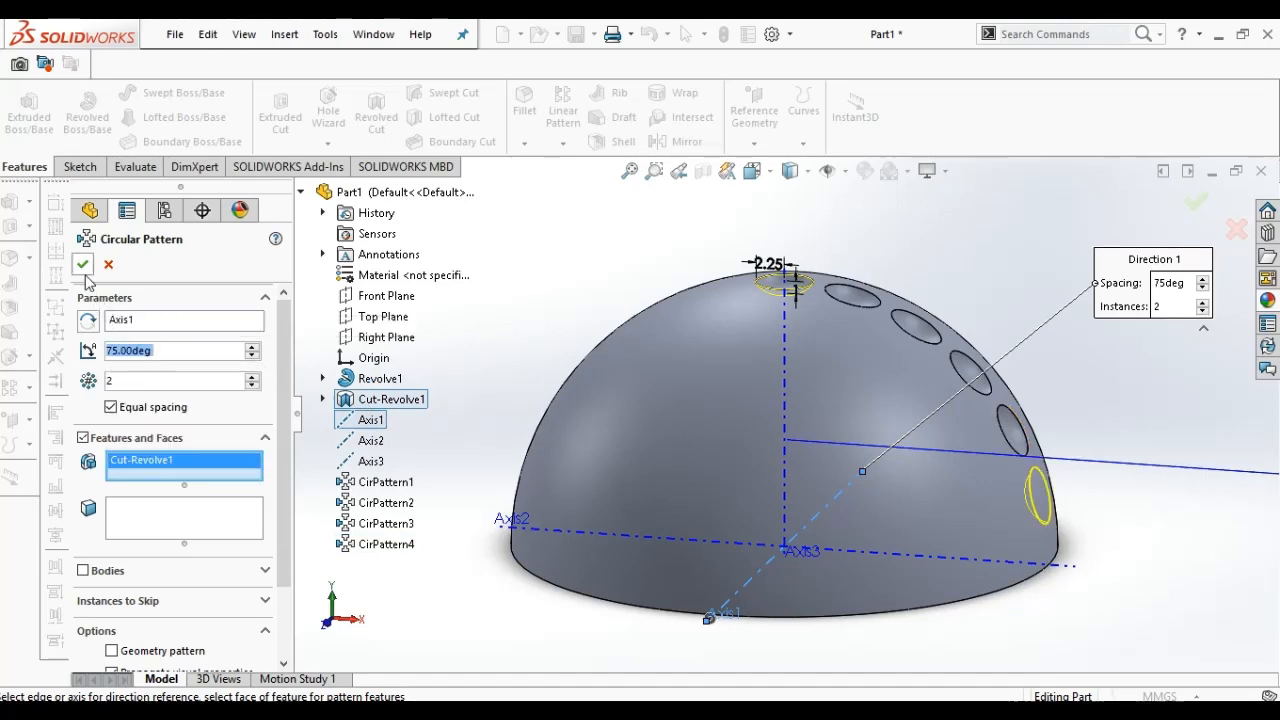
left_click(83, 264)
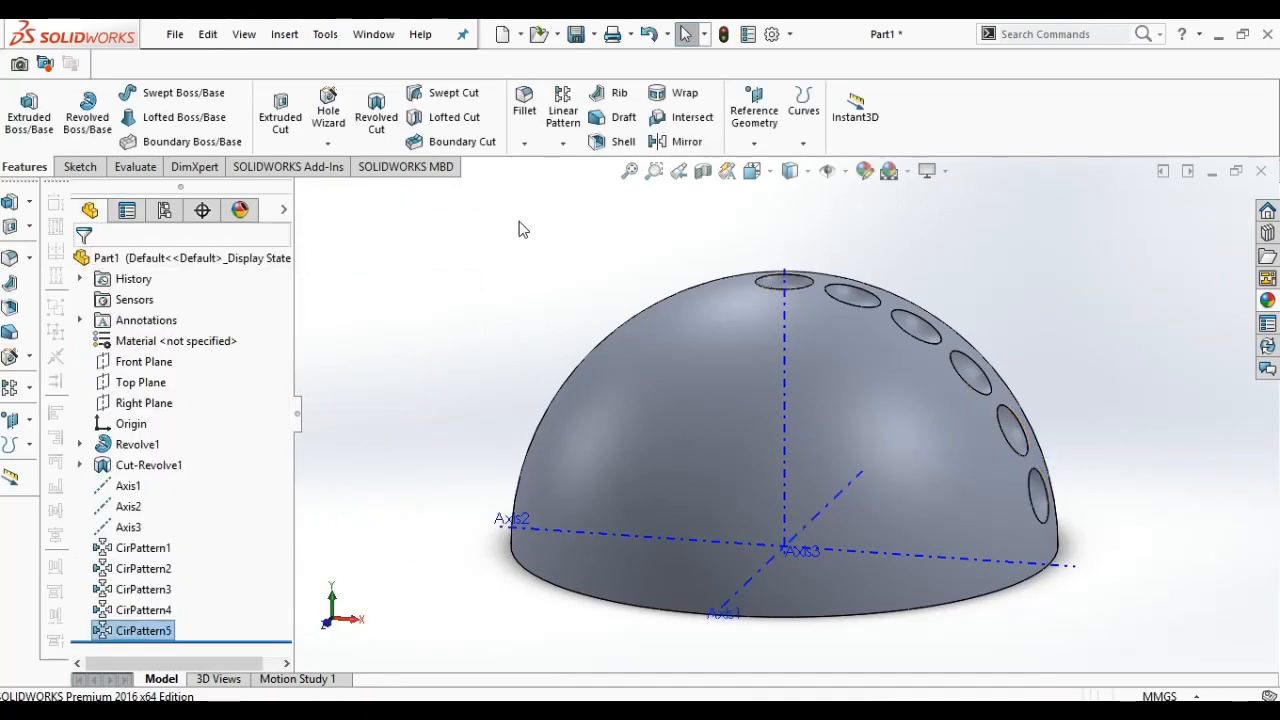
Step: Start a sixth circular pattern about Axis1 with a total angle of 90 degrees
left_click(560, 144)
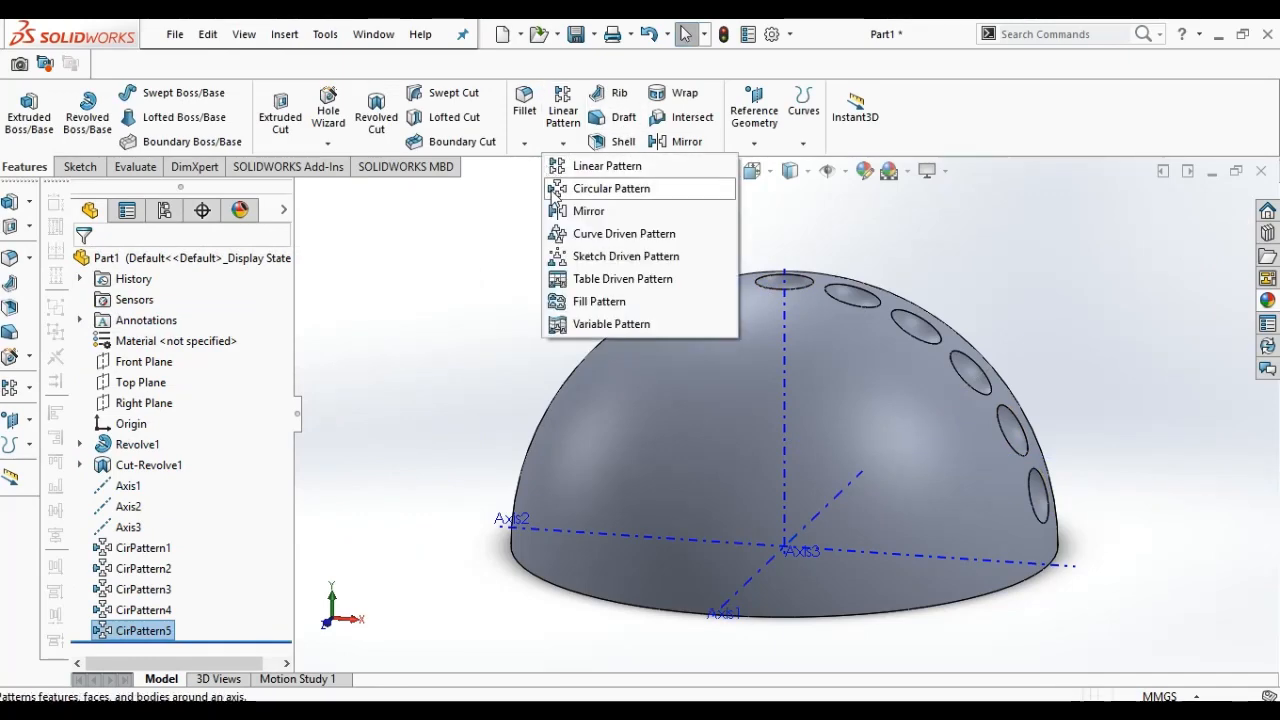
left_click(573, 190)
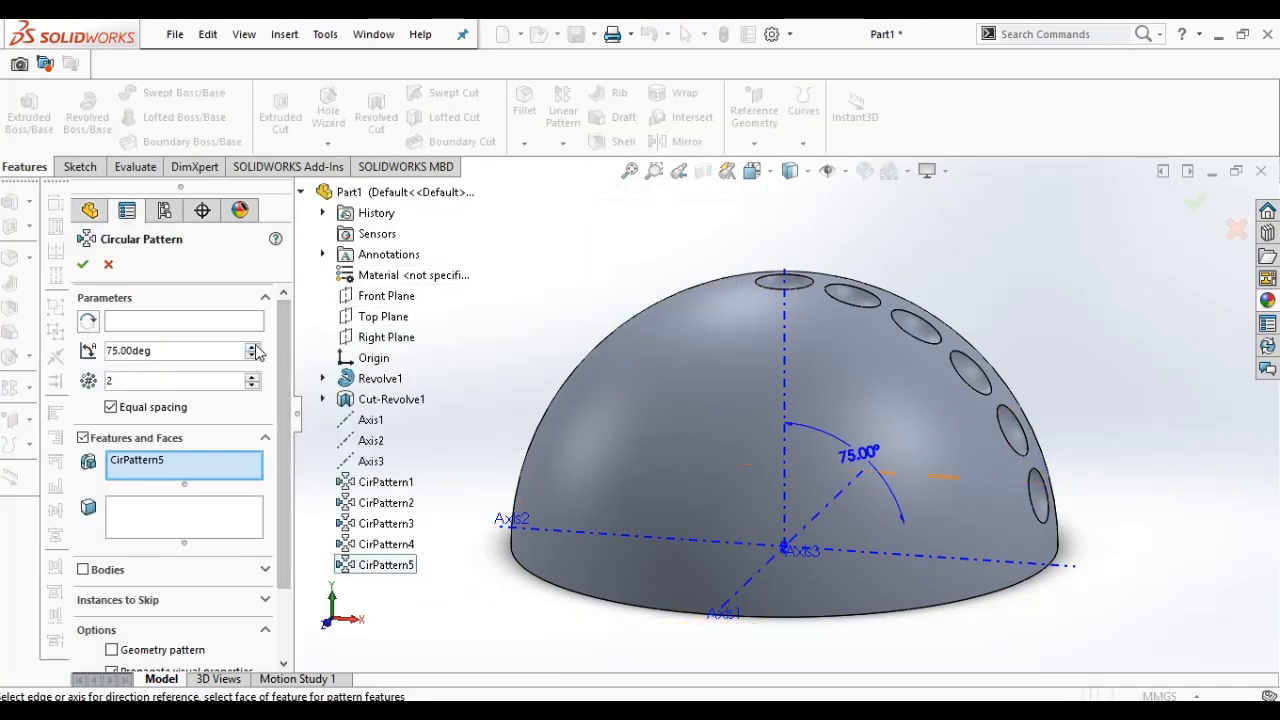
left_click(220, 352)
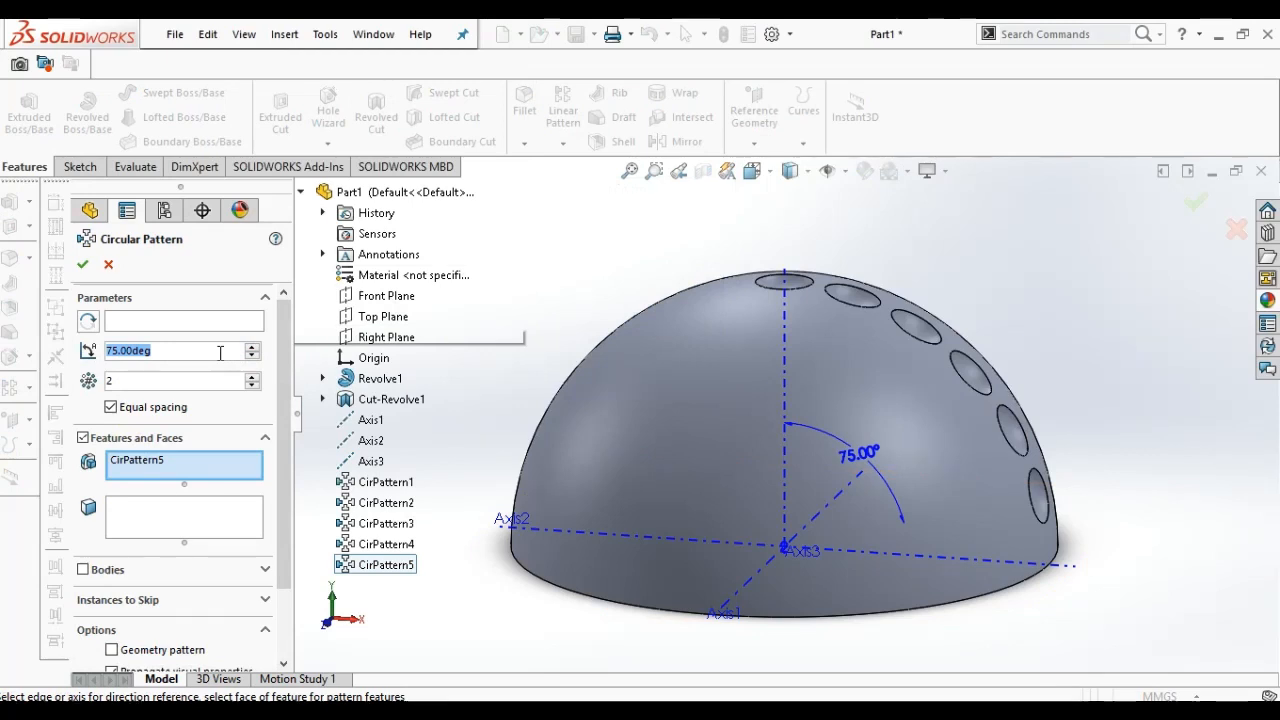
key("BackSpace")
type("90")
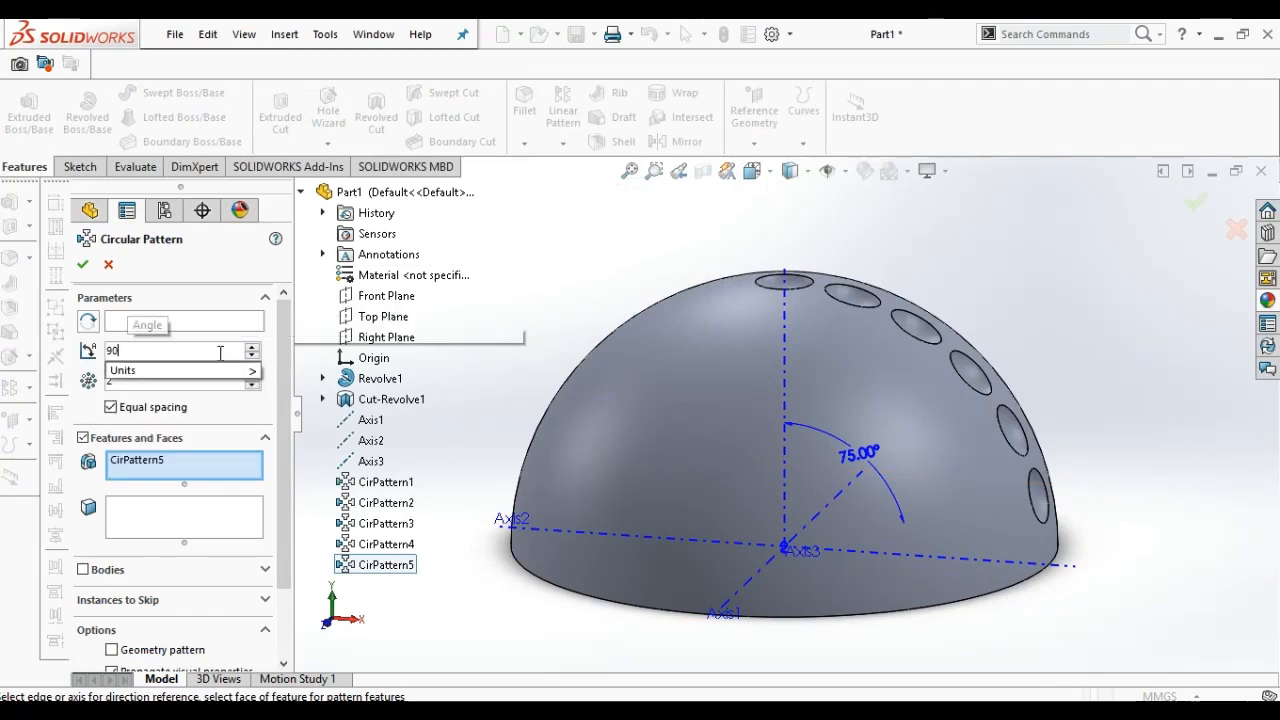
key("Return")
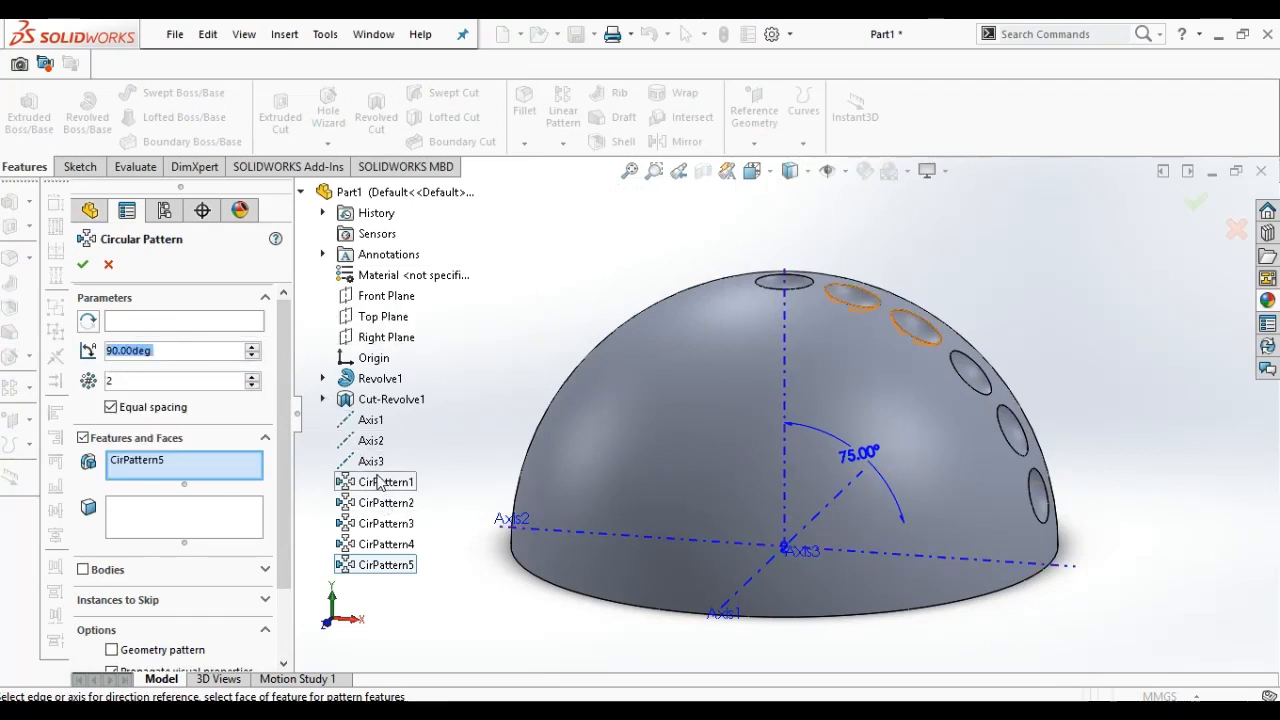
left_click(372, 421)
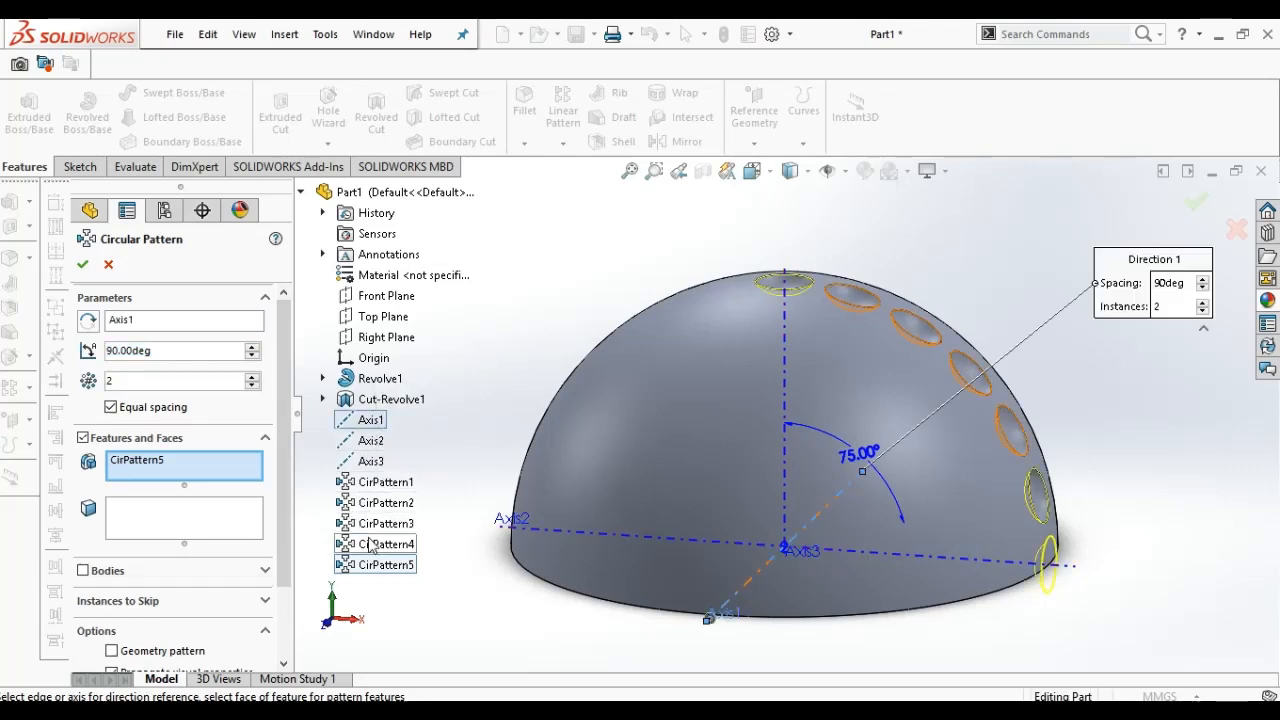
Step: Replace CirPattern5 with Cut-Revolve1 as the patterned feature and create the 90-degree circular pattern
left_click(378, 400)
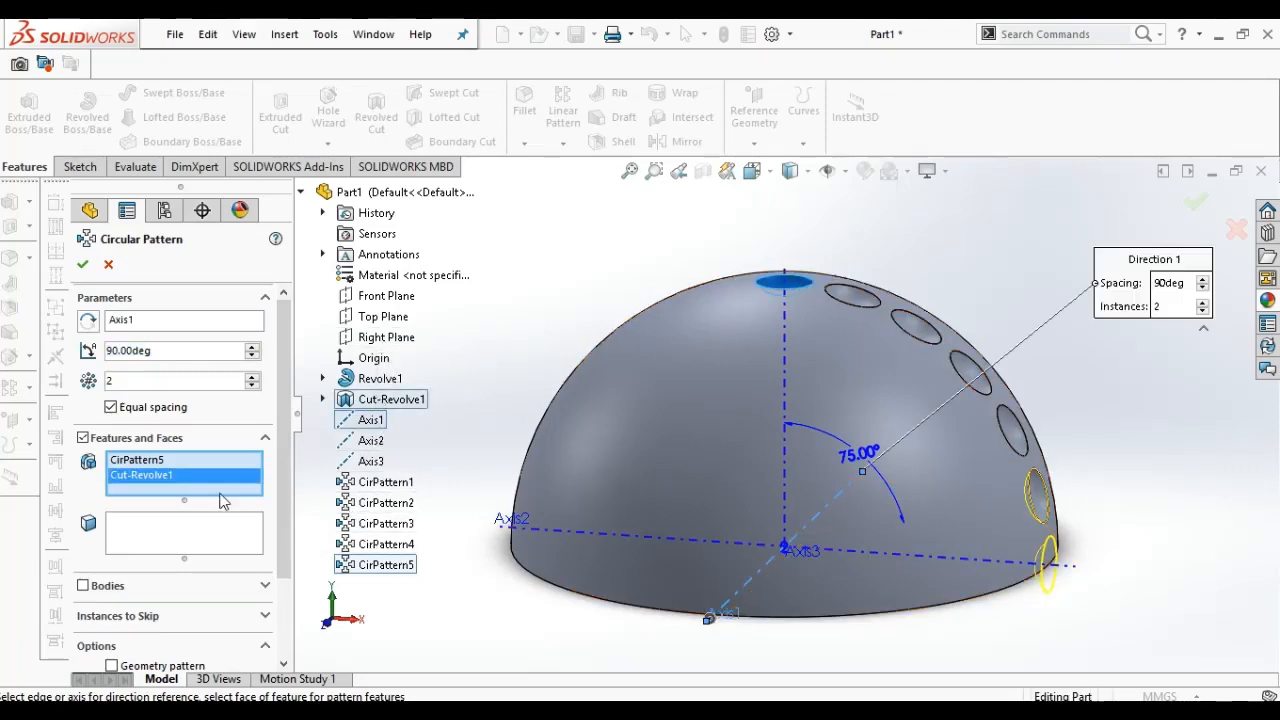
left_click(221, 459)
key("Delete")
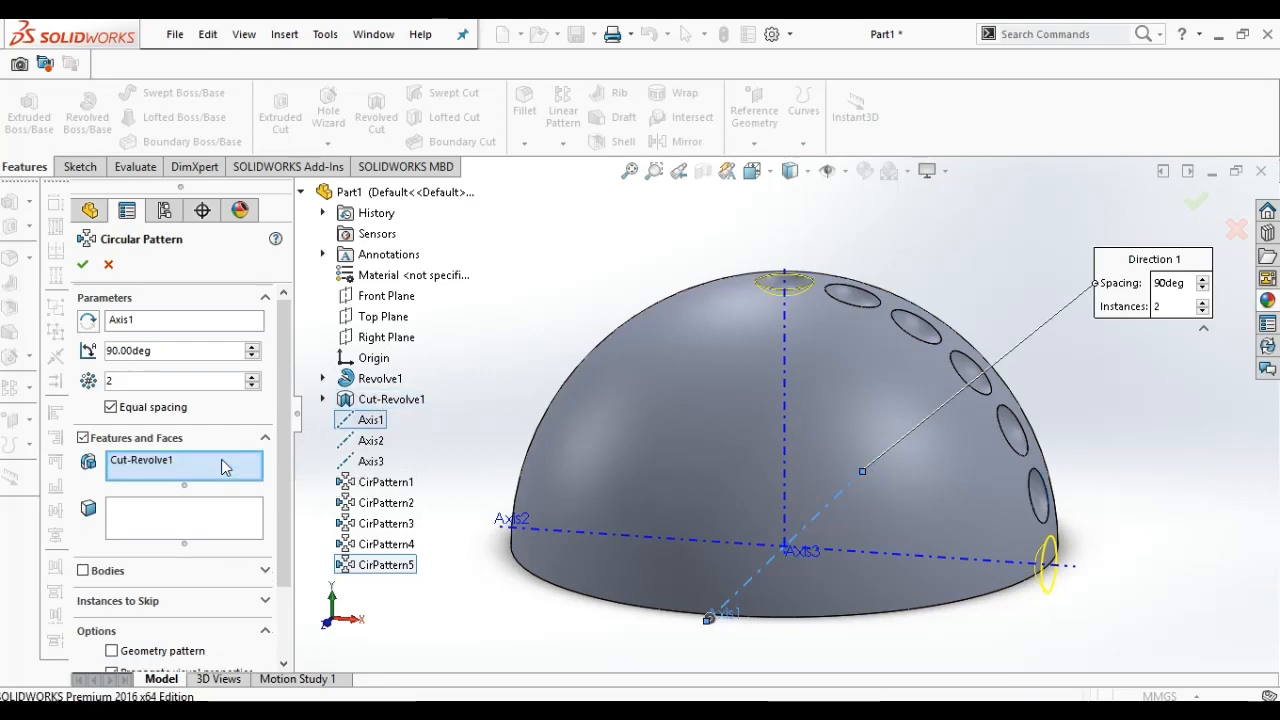
left_click(82, 264)
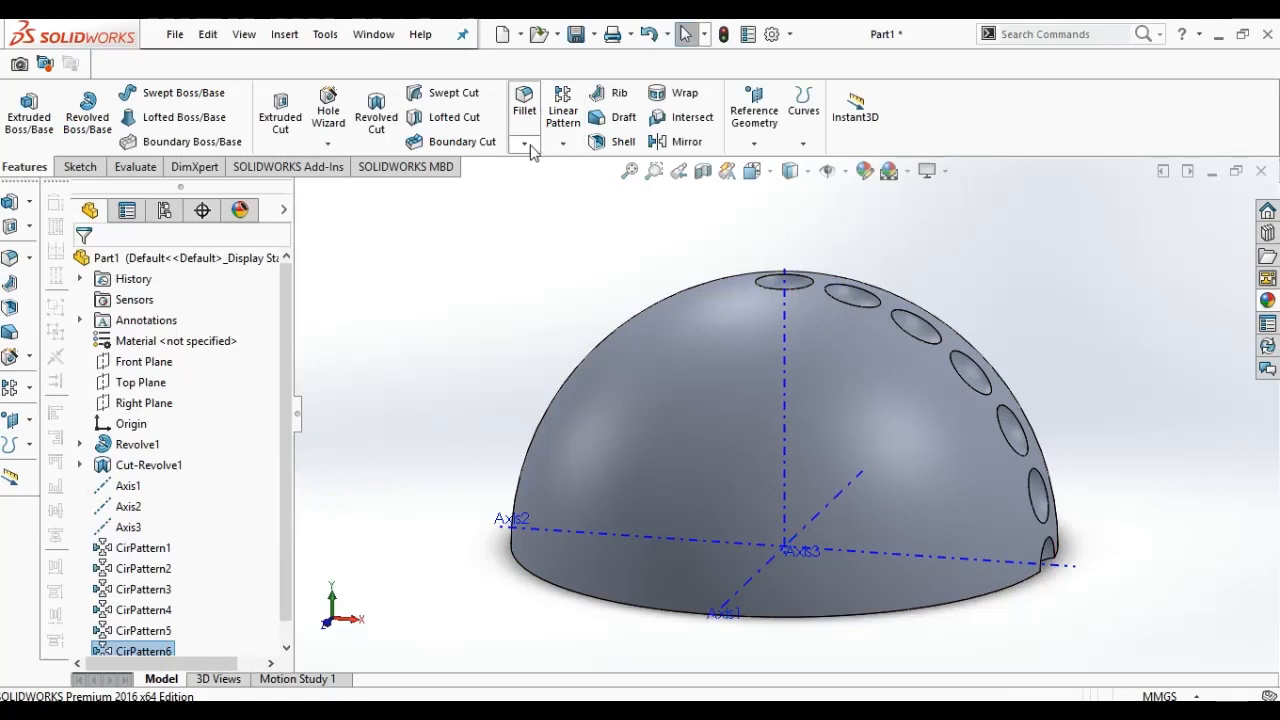
Step: Start a circular pattern about the vertical Axis3 with 6 equally spaced instances over 360 degrees
left_click(560, 145)
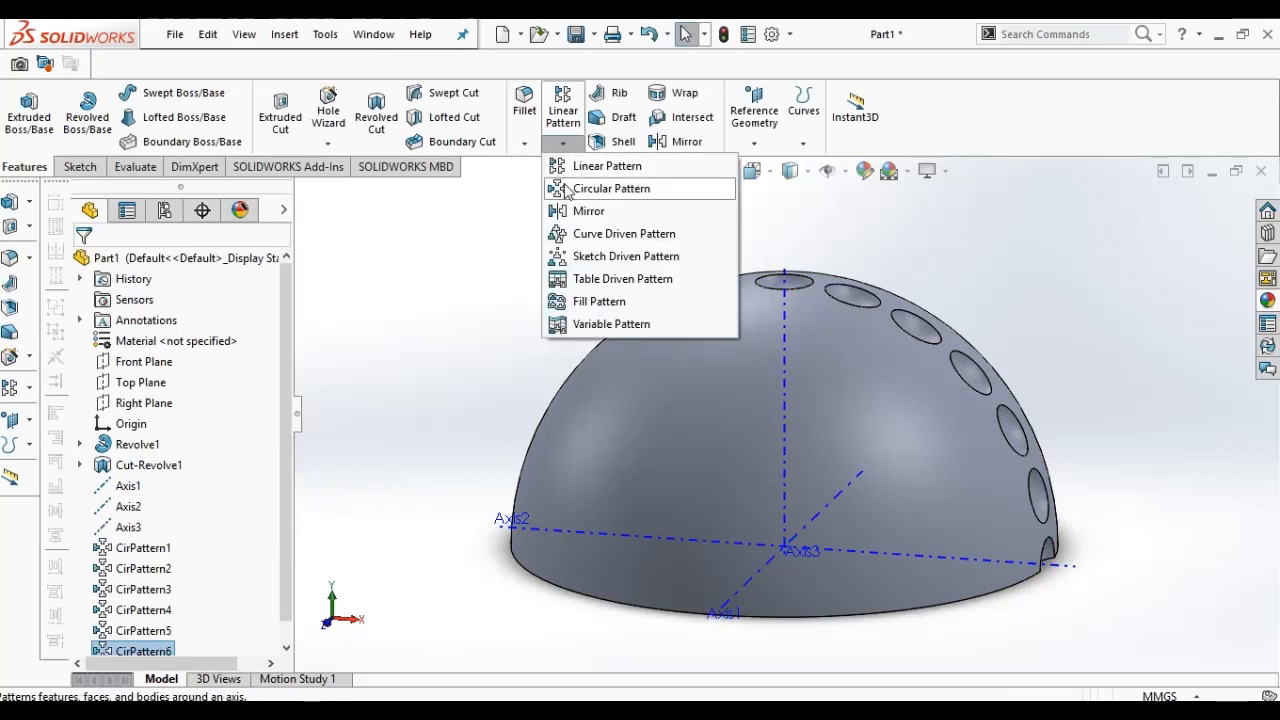
left_click(608, 189)
double_click(175, 344)
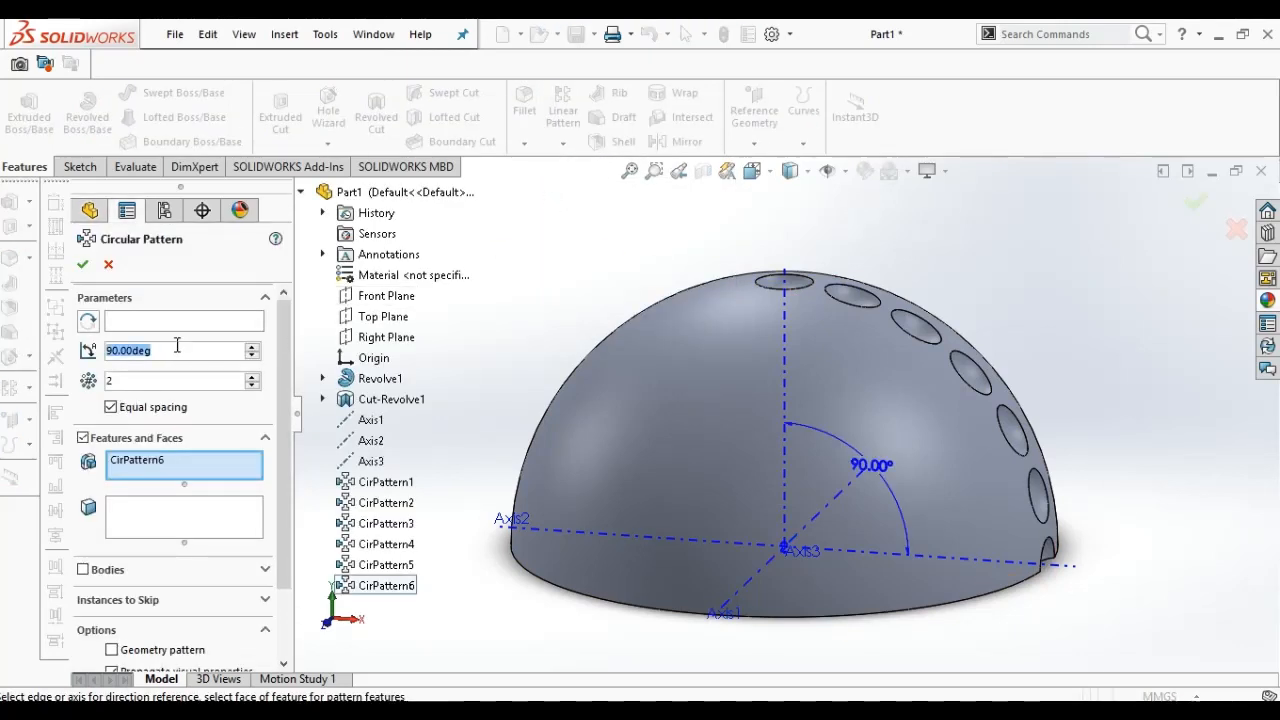
key("BackSpace")
type("360")
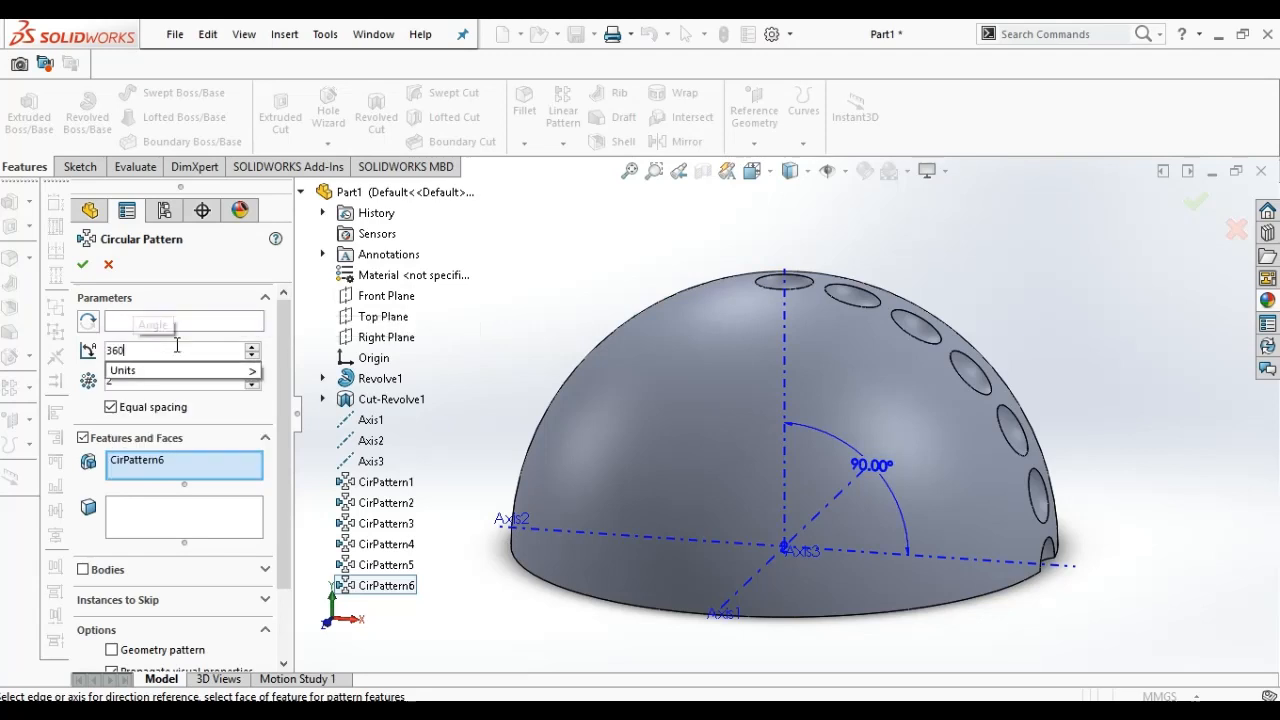
key("Return")
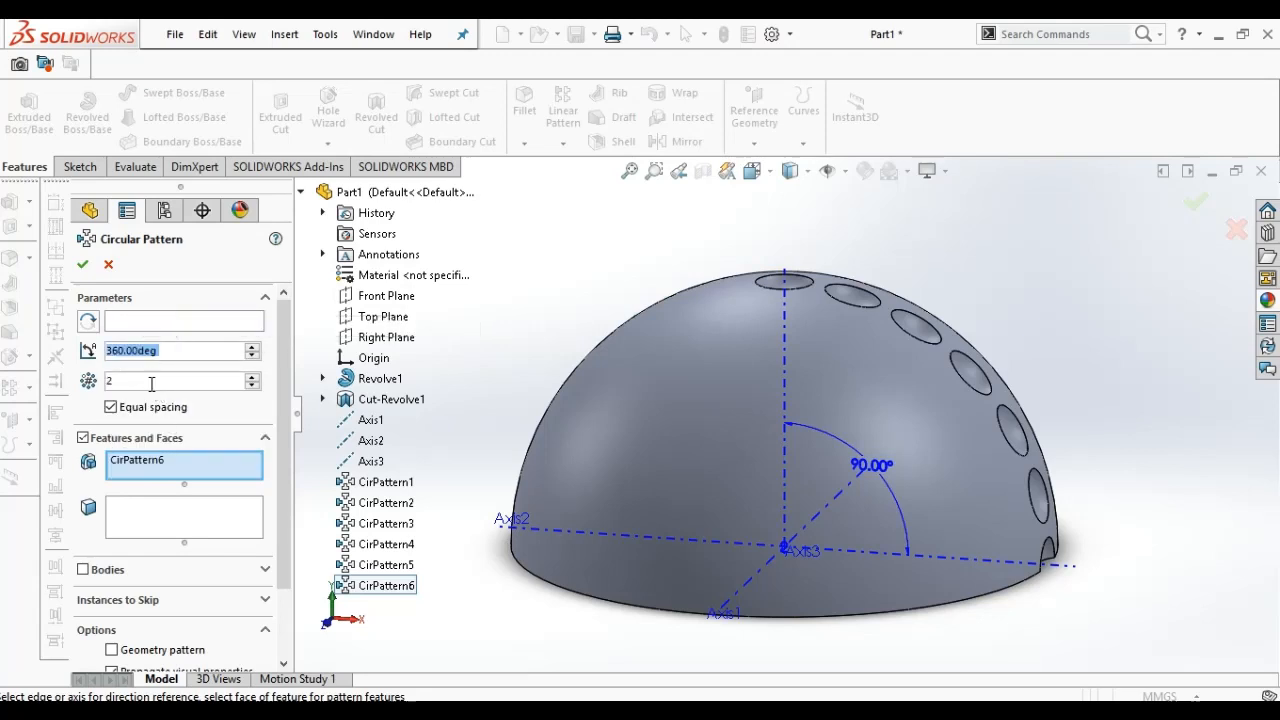
double_click(151, 381)
key("BackSpace")
type("6")
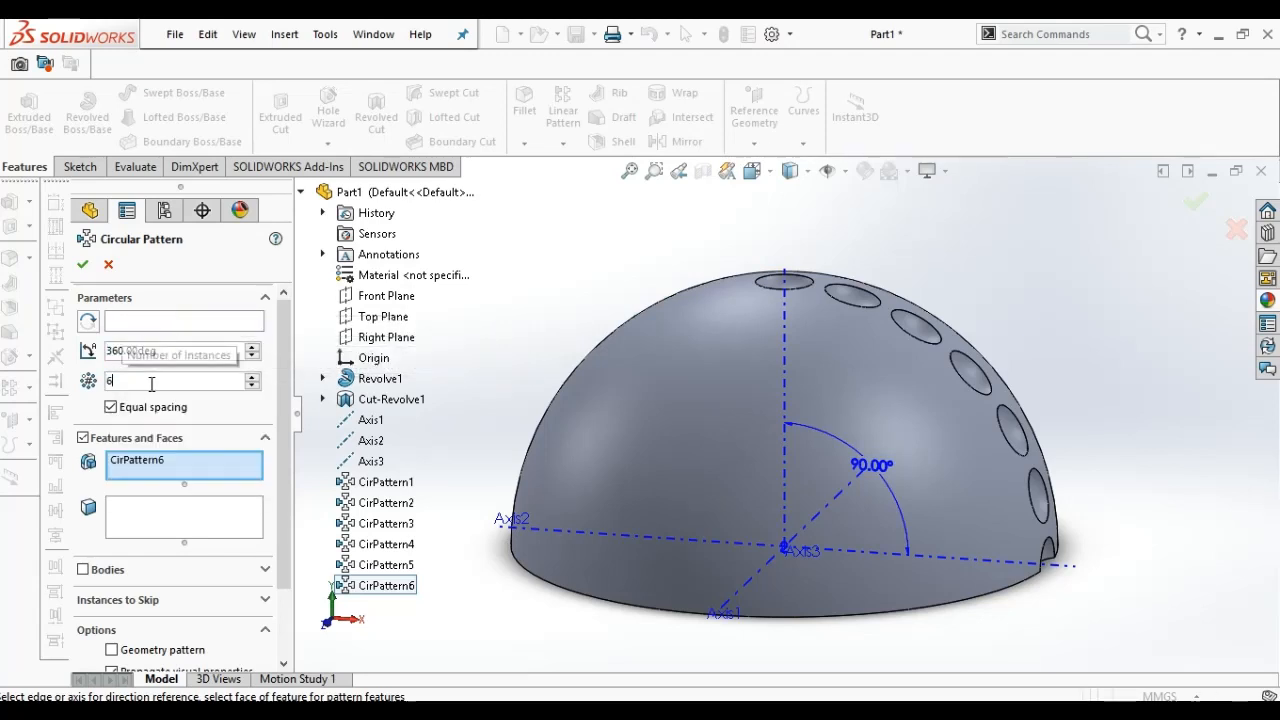
left_click(376, 463)
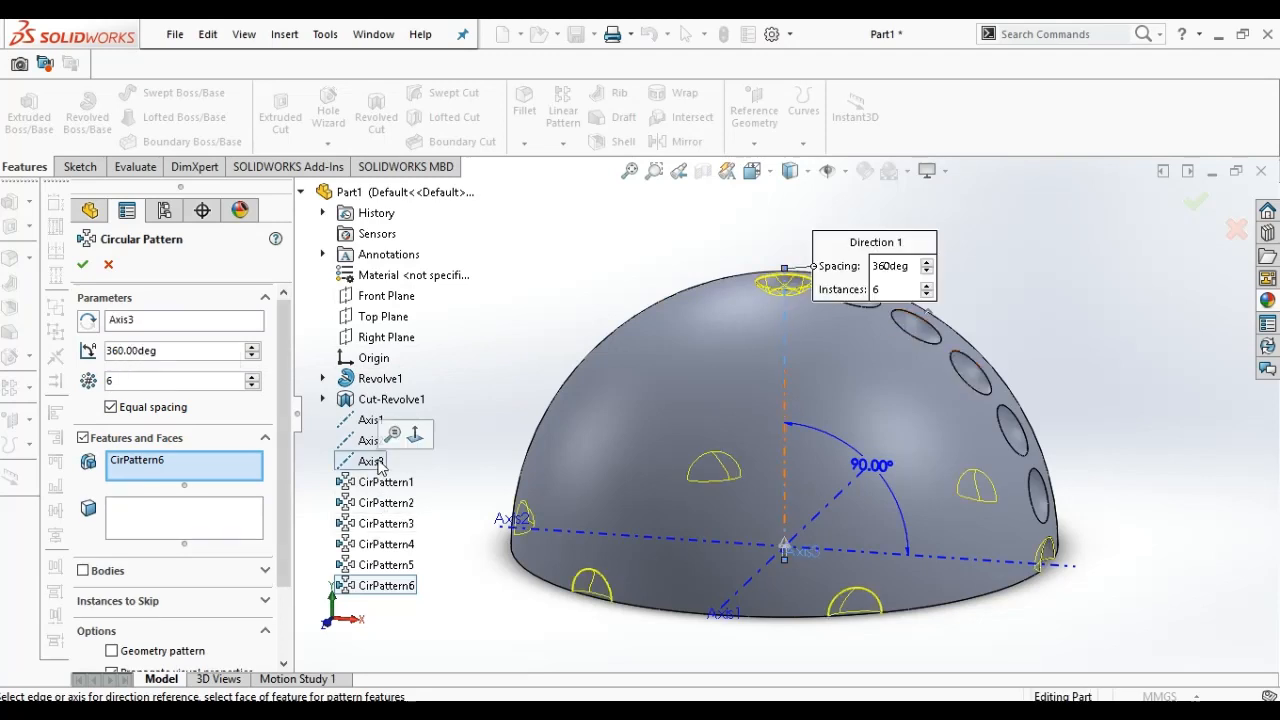
Step: Replace CirPattern6 with CirPattern1 as the patterned feature and create the six-instance ring of dimples
left_click(186, 466)
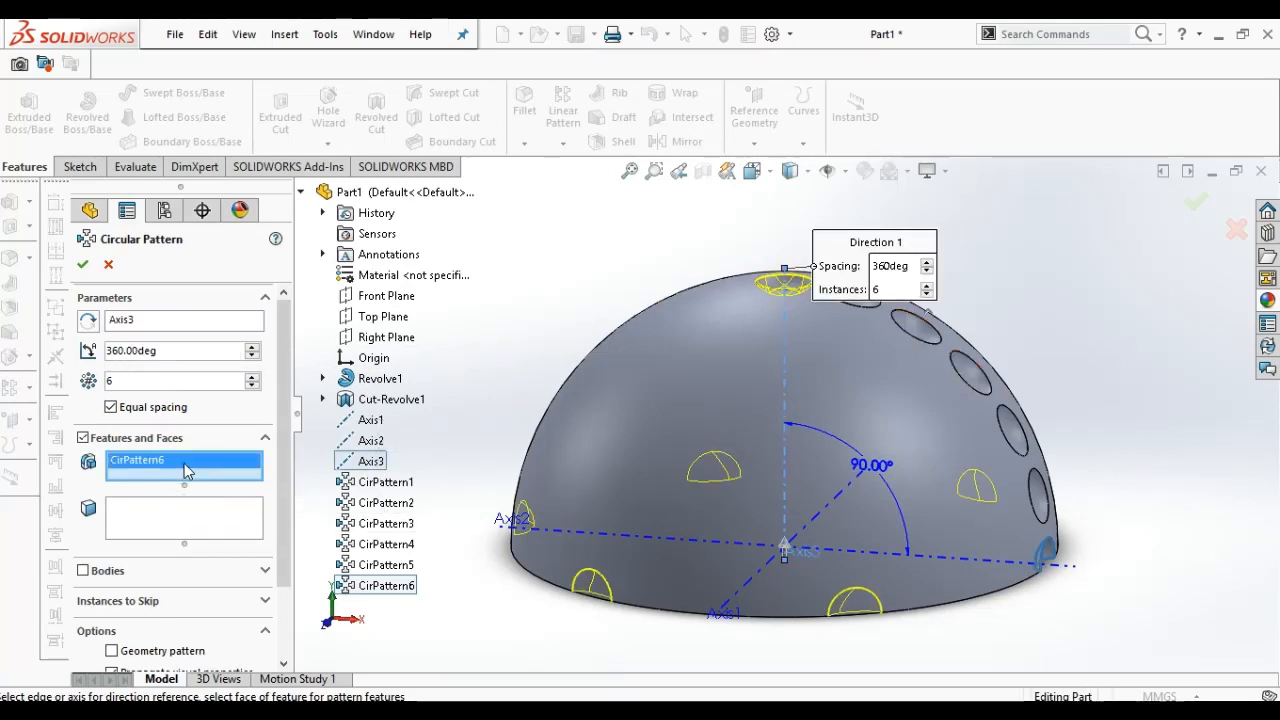
left_click(366, 484)
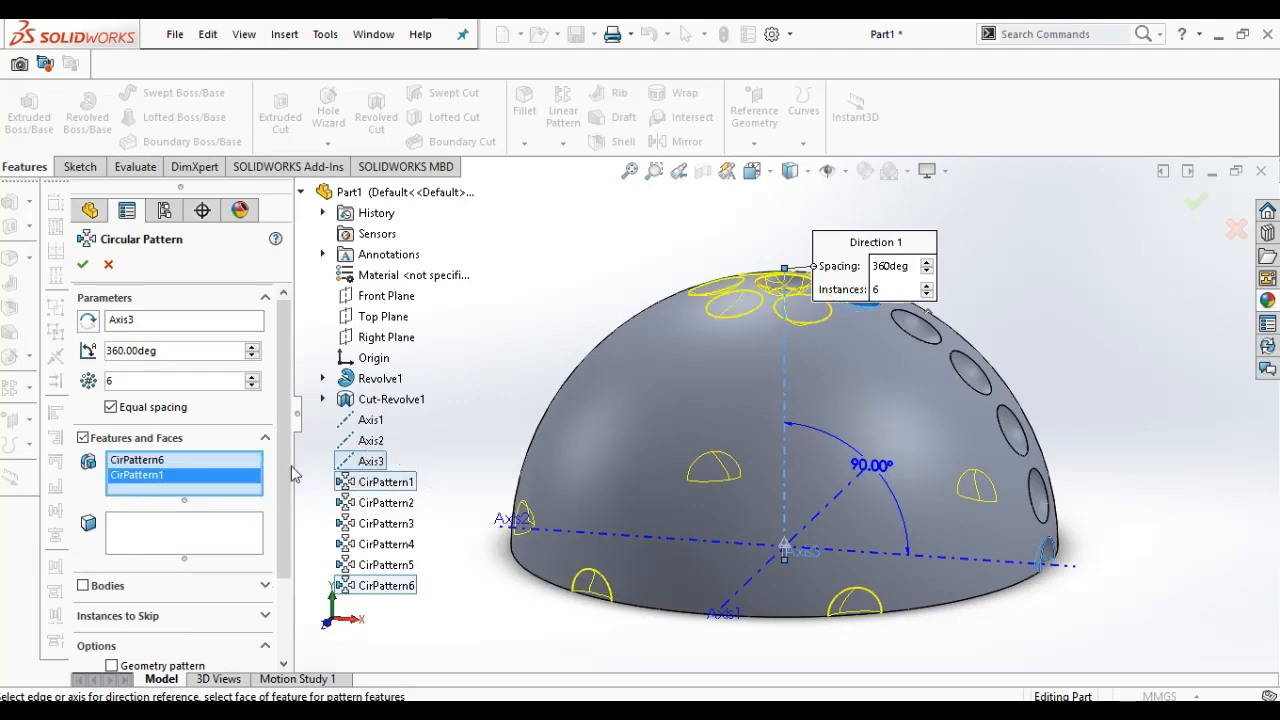
left_click(220, 461)
key("Delete")
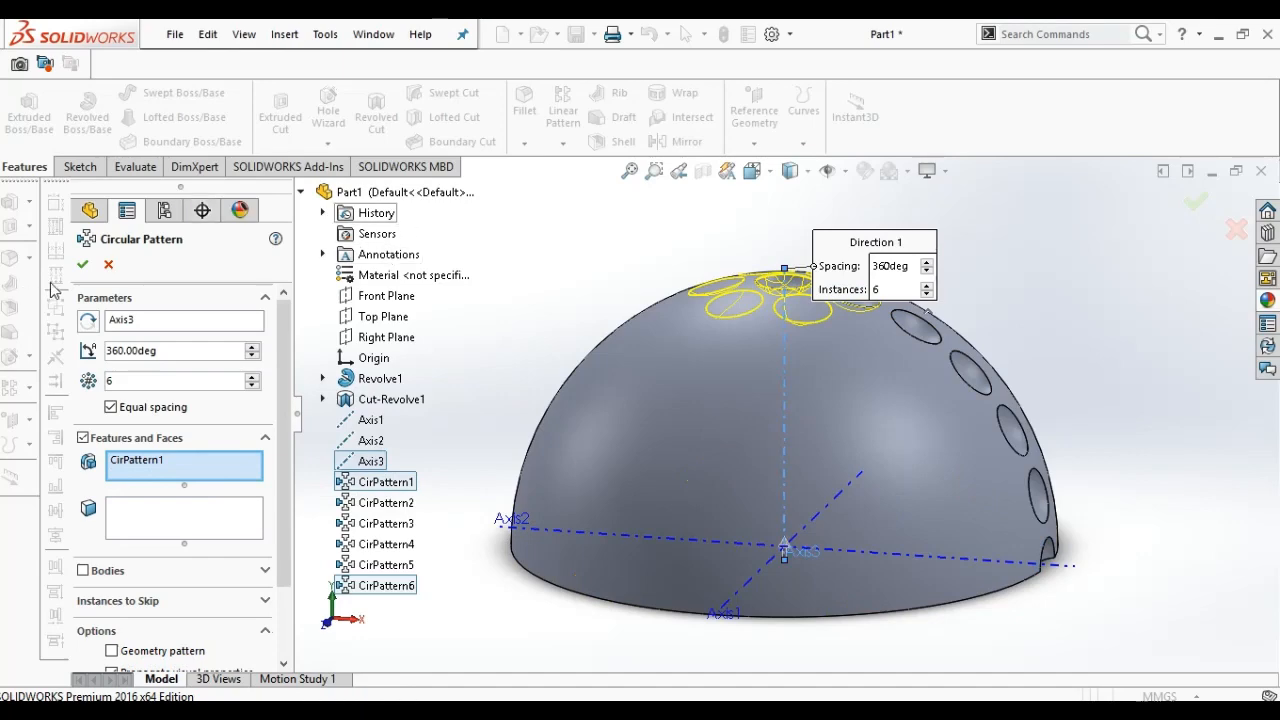
left_click(82, 264)
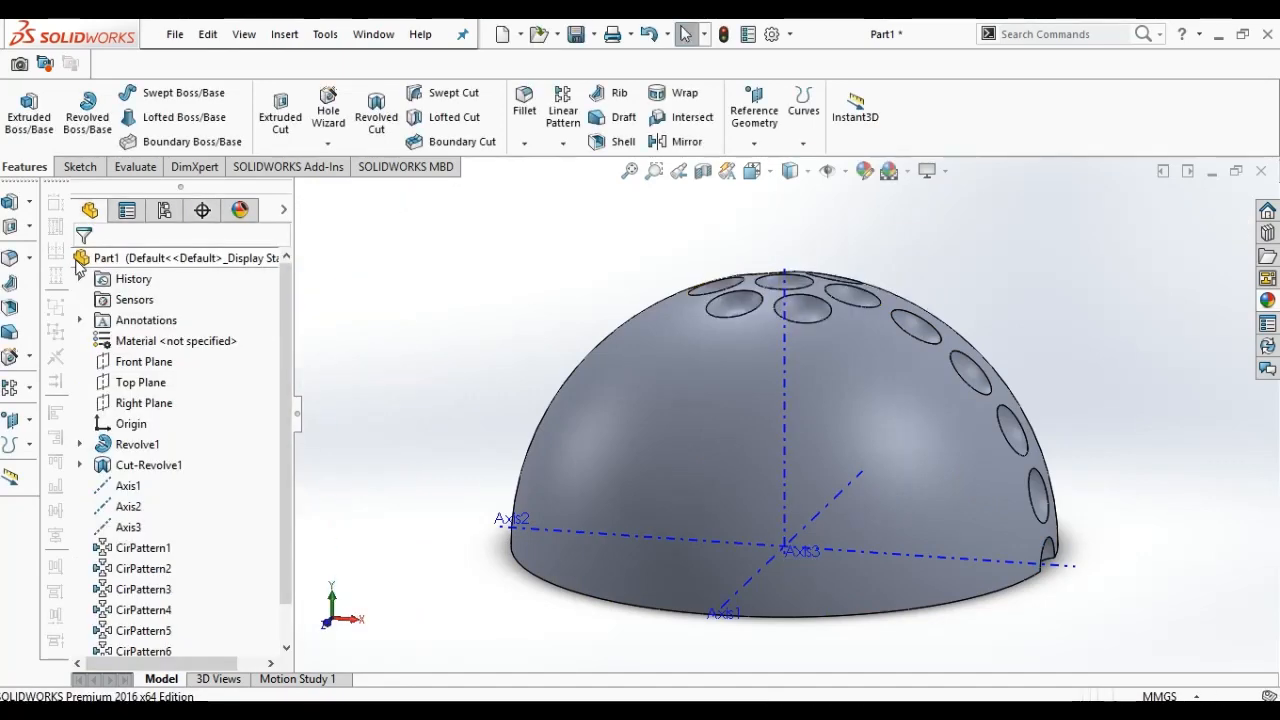
Step: Start another 360-degree circular pattern about Axis3 and set its number of instances to 12
left_click(553, 143)
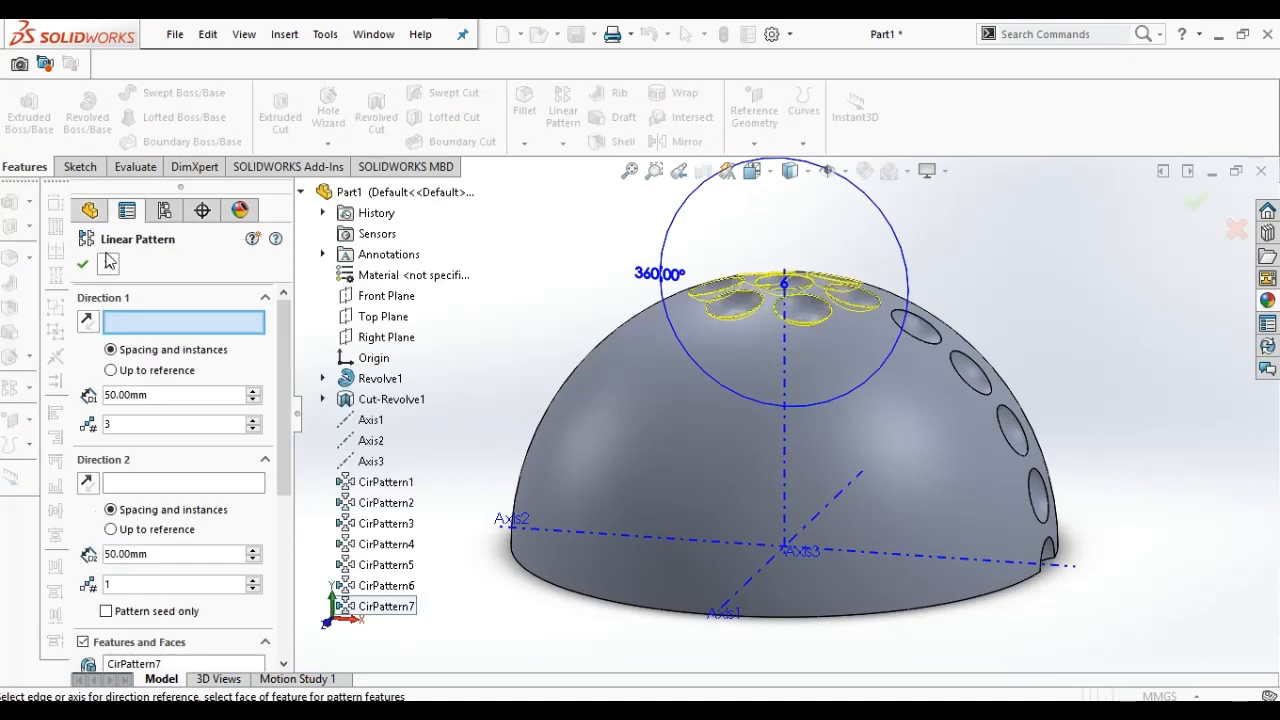
left_click(108, 266)
left_click(563, 143)
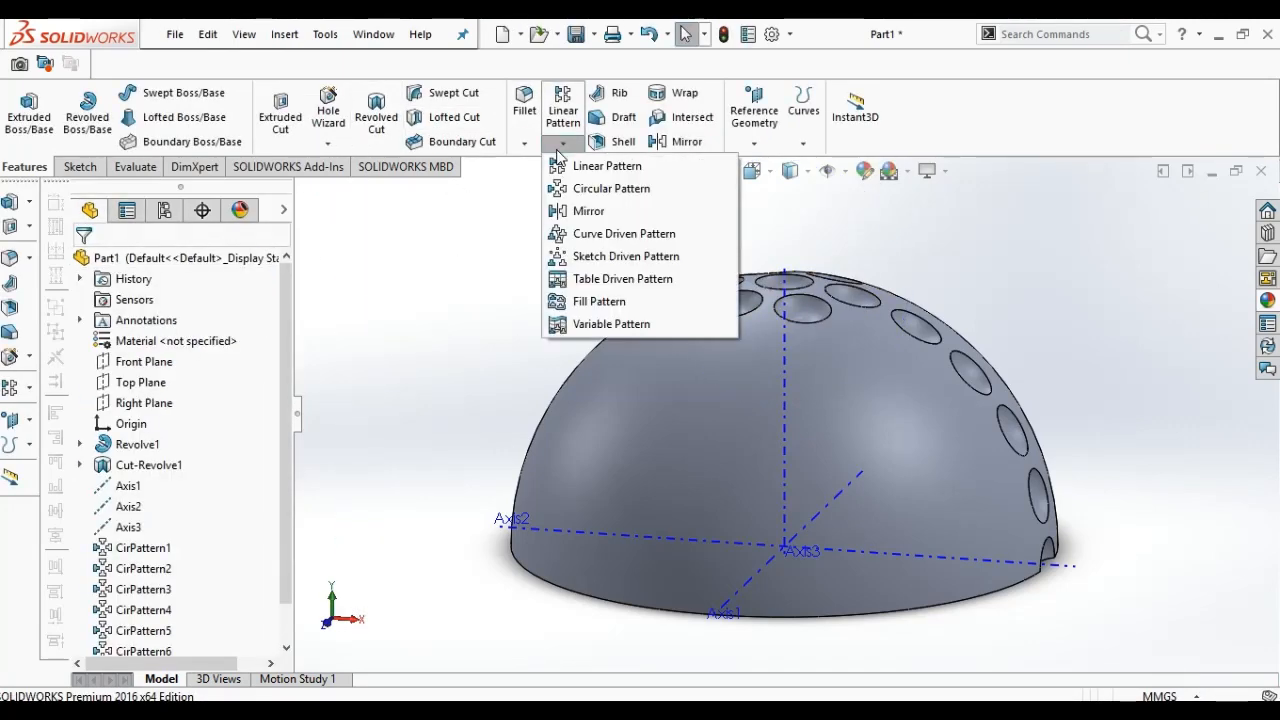
left_click(562, 187)
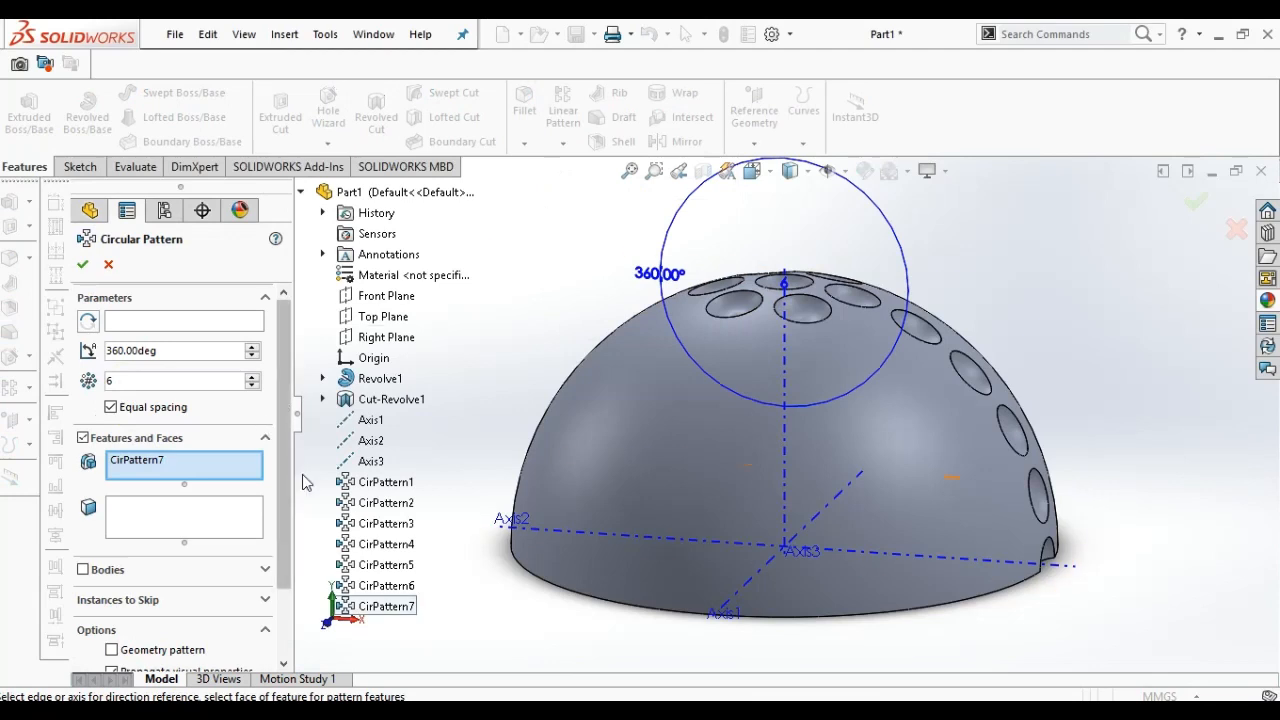
left_click(369, 464)
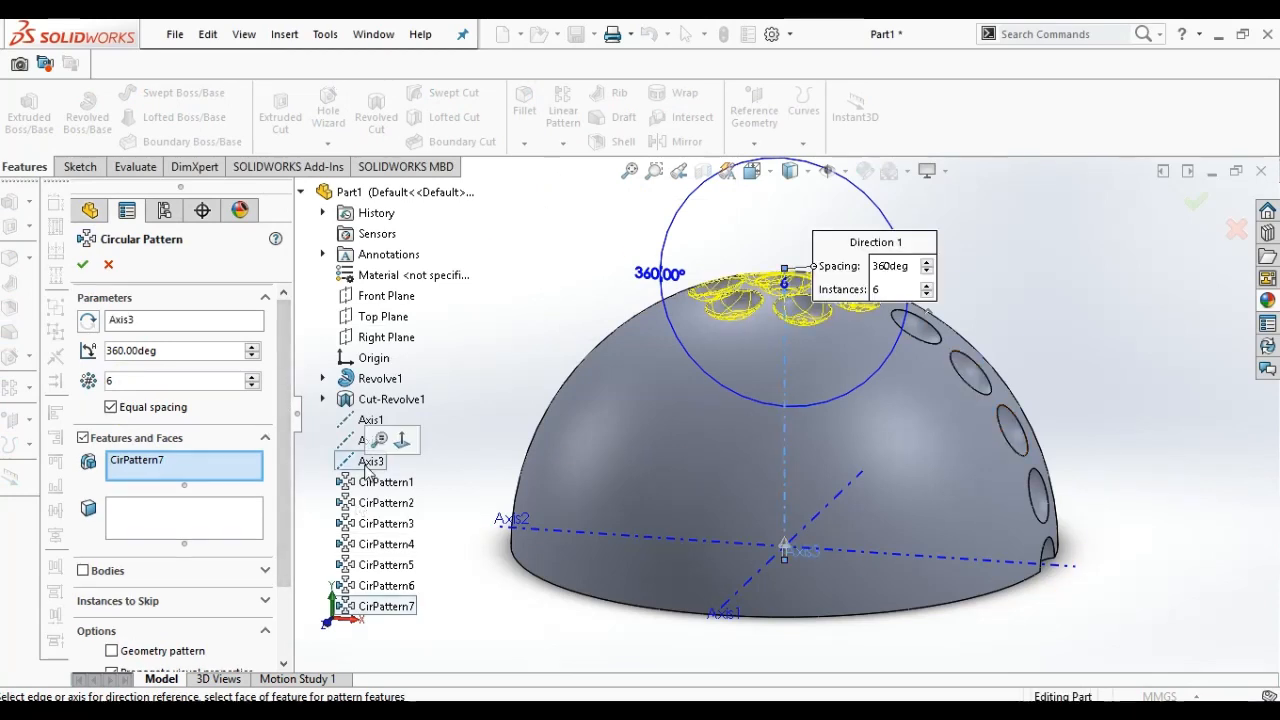
left_click(139, 388)
key("BackSpace")
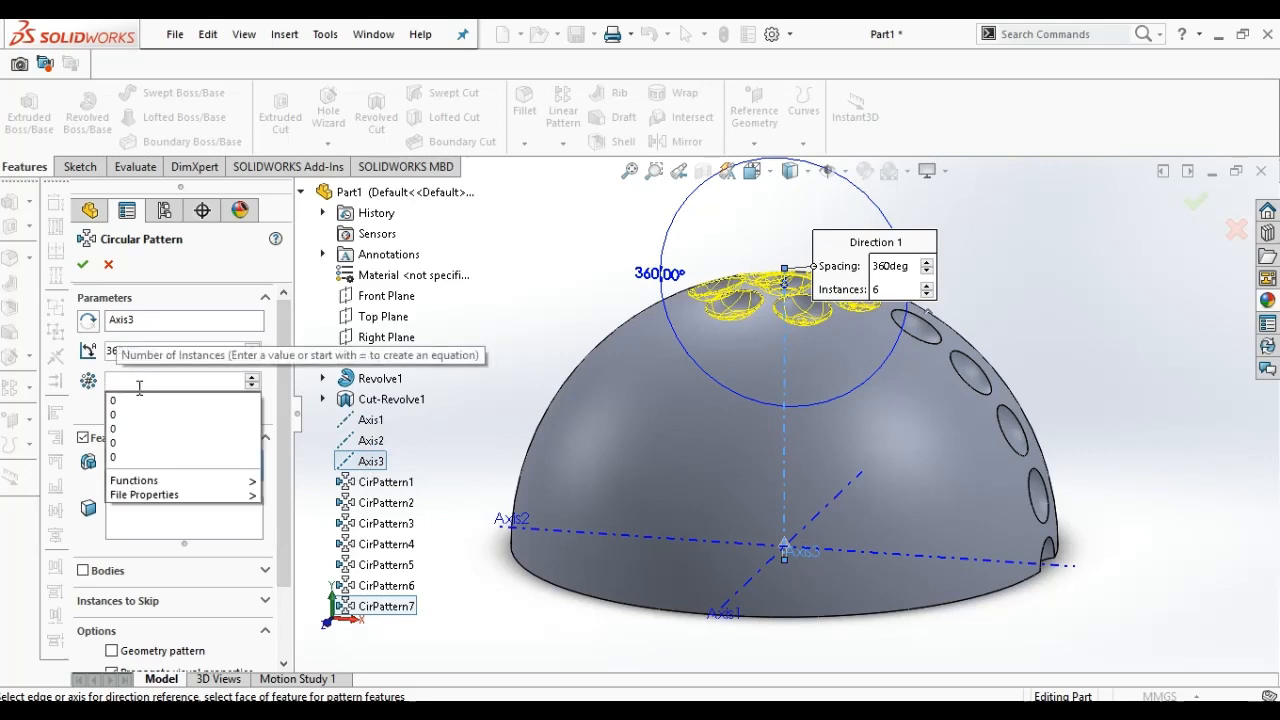
type("12")
key("Return")
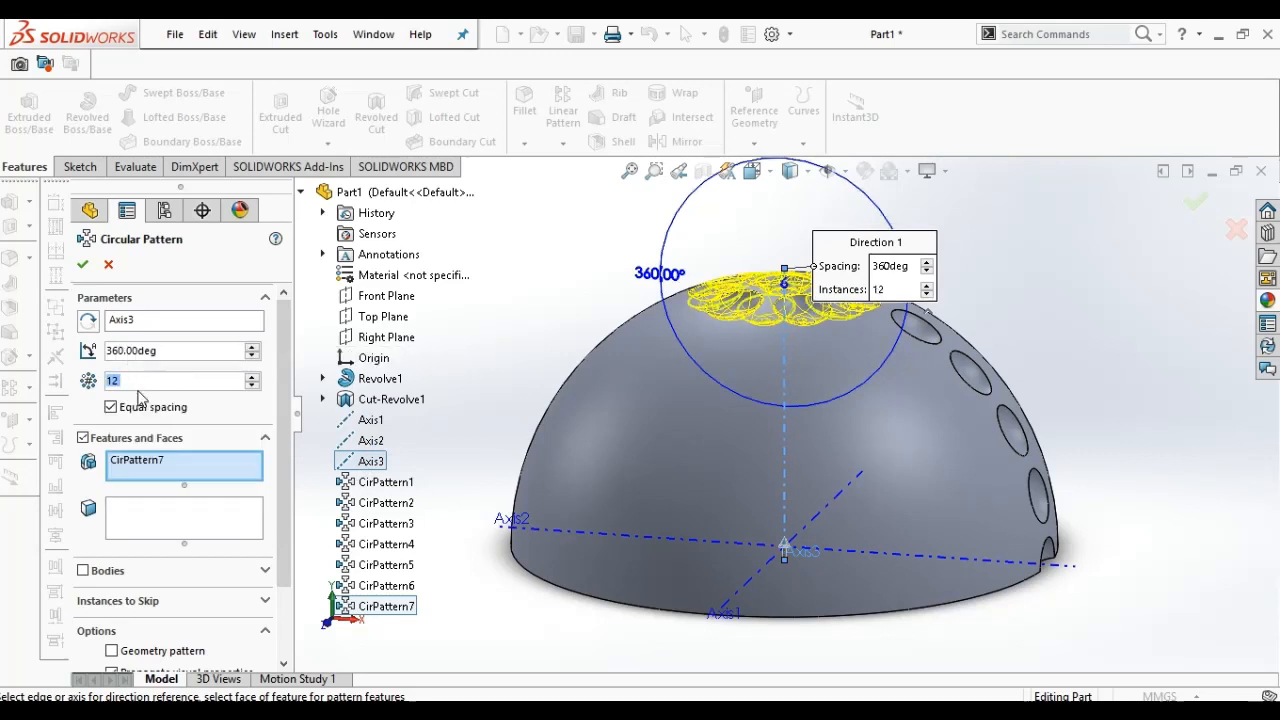
Step: Replace CirPattern7 with CirPattern2 as the patterned feature and create the twelve-instance ring of dimples
left_click(174, 460)
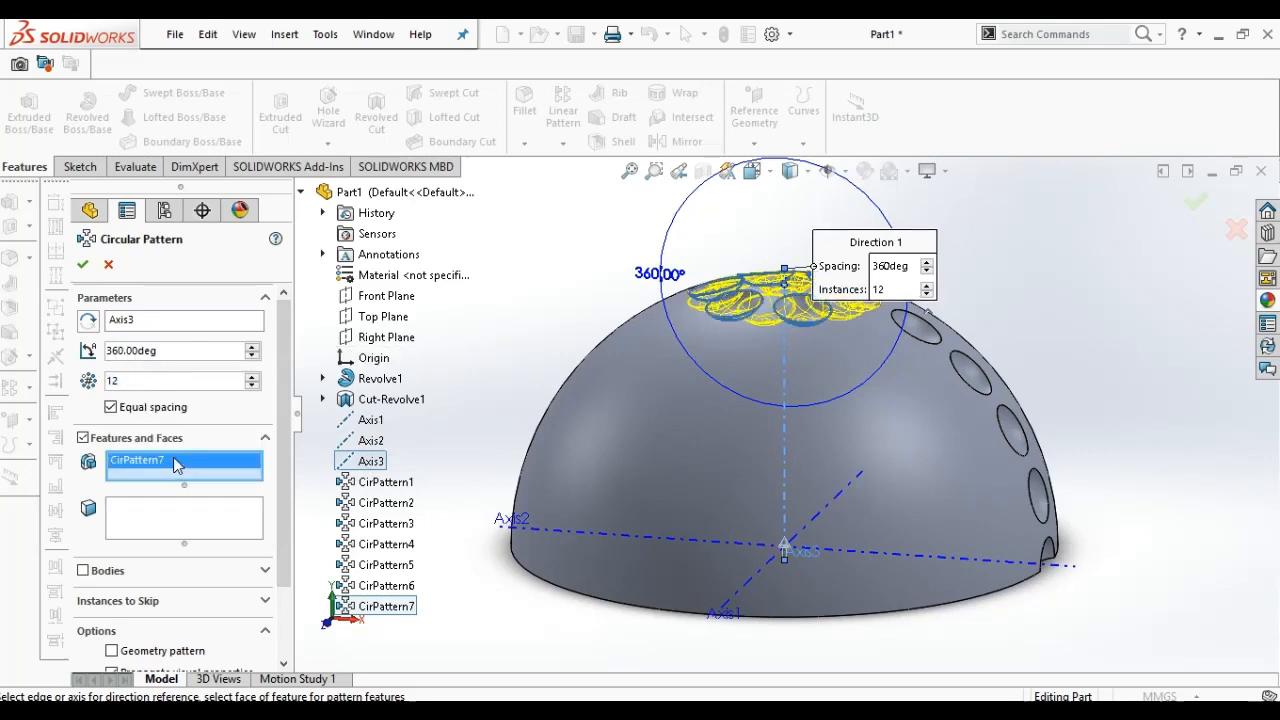
key("Delete")
left_click(386, 502)
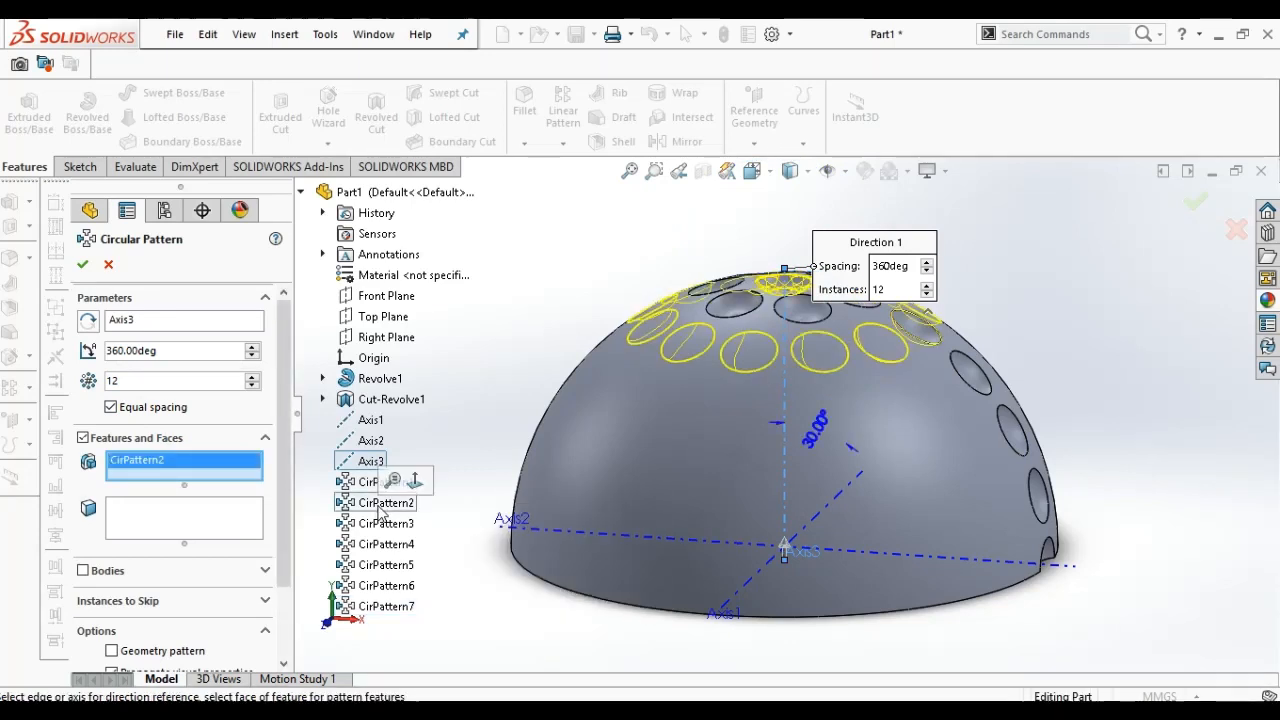
left_click(83, 264)
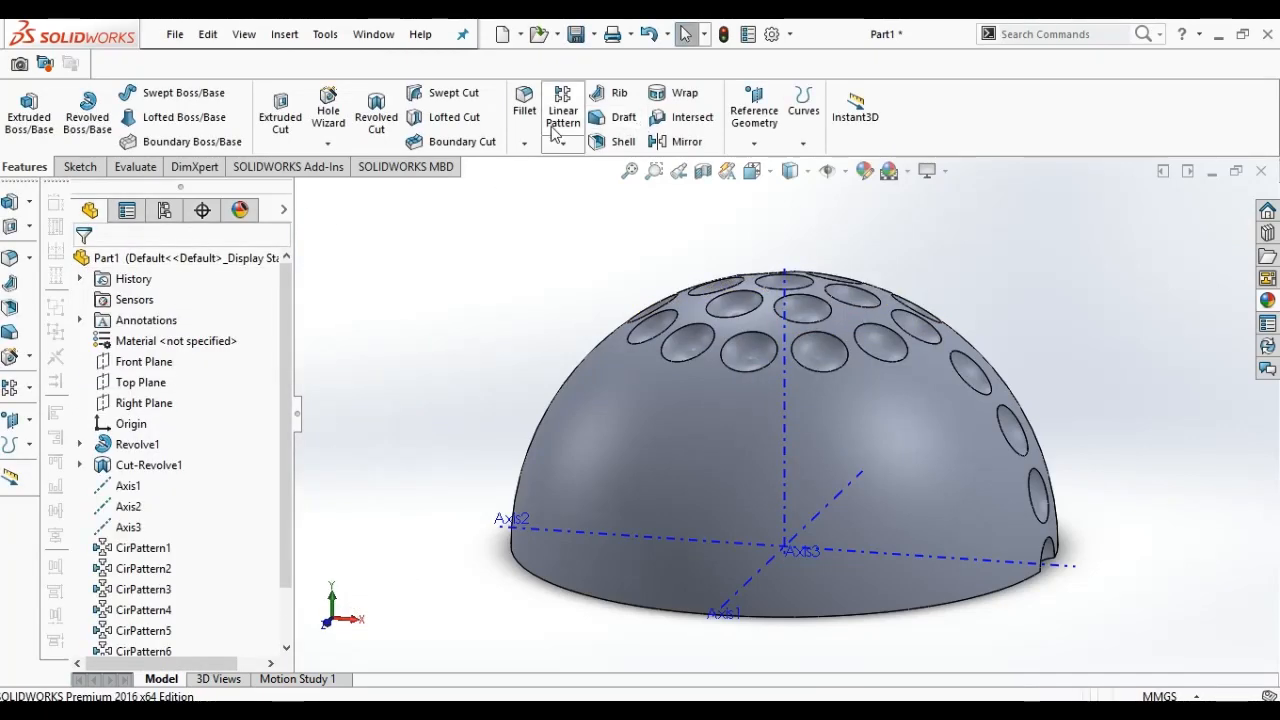
Step: Start a circular pattern about the vertical Axis3, equally spaced over 360 degrees
left_click(561, 114)
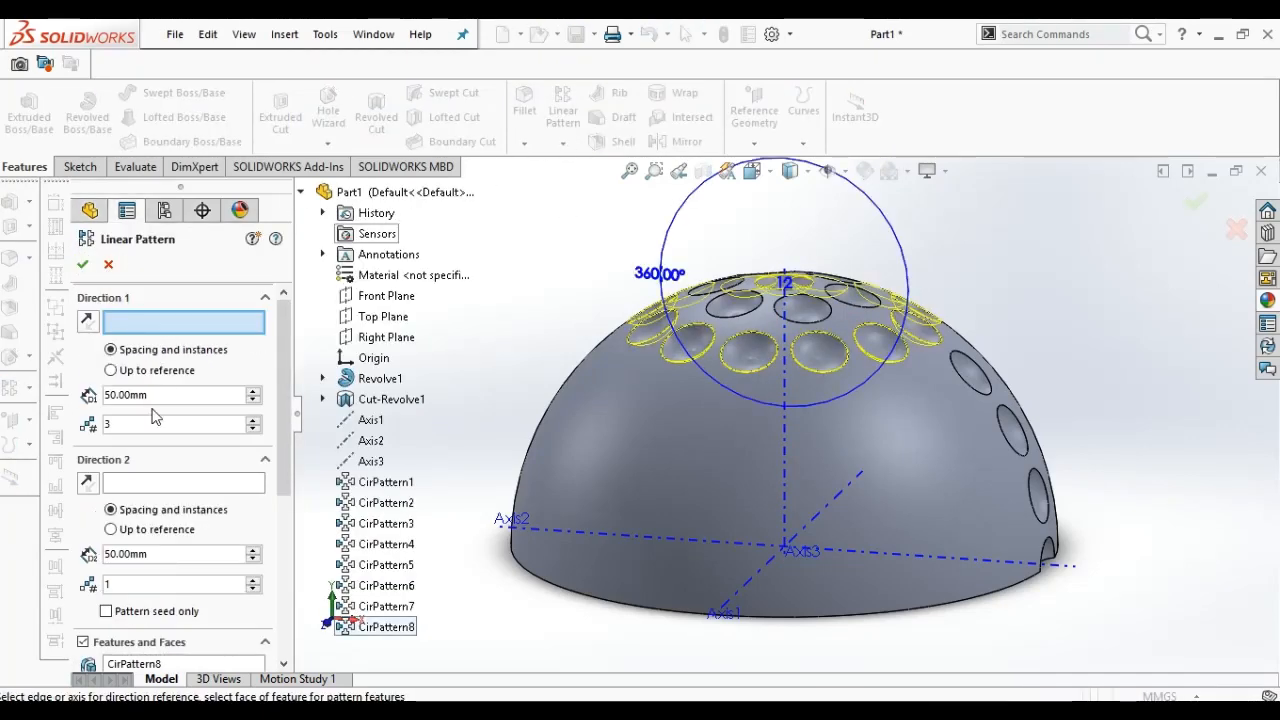
left_click(108, 264)
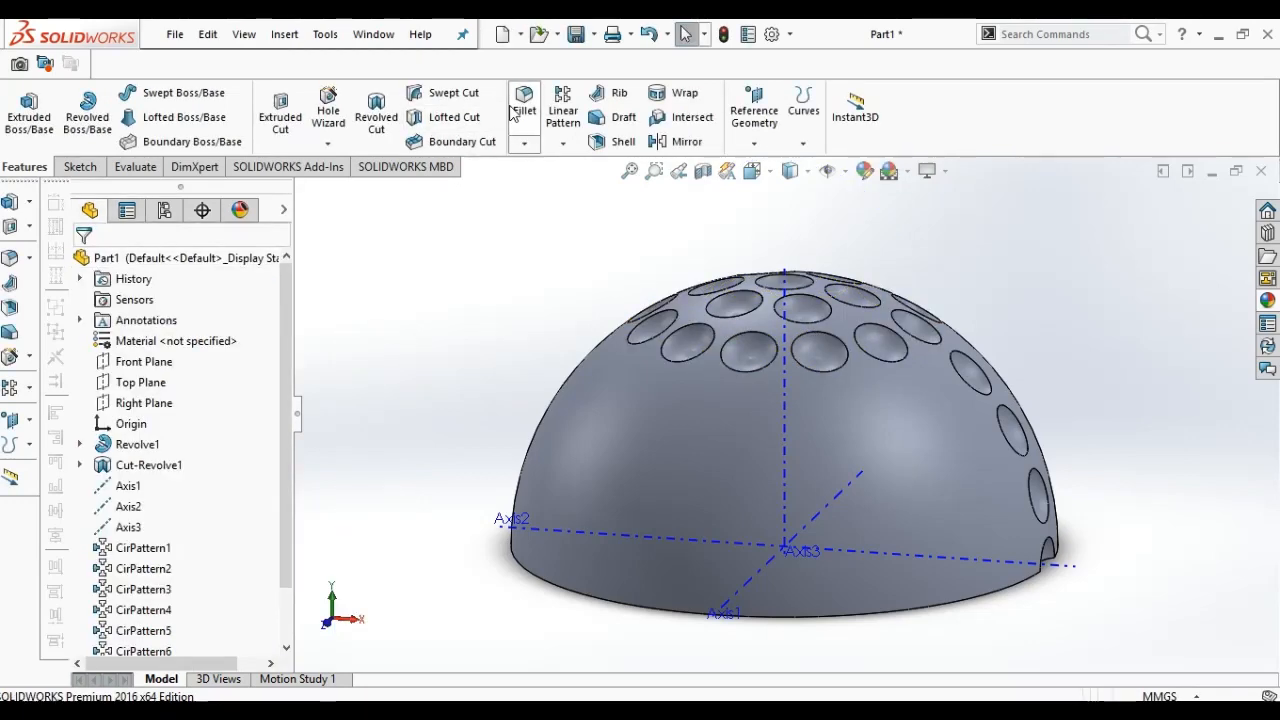
left_click(563, 143)
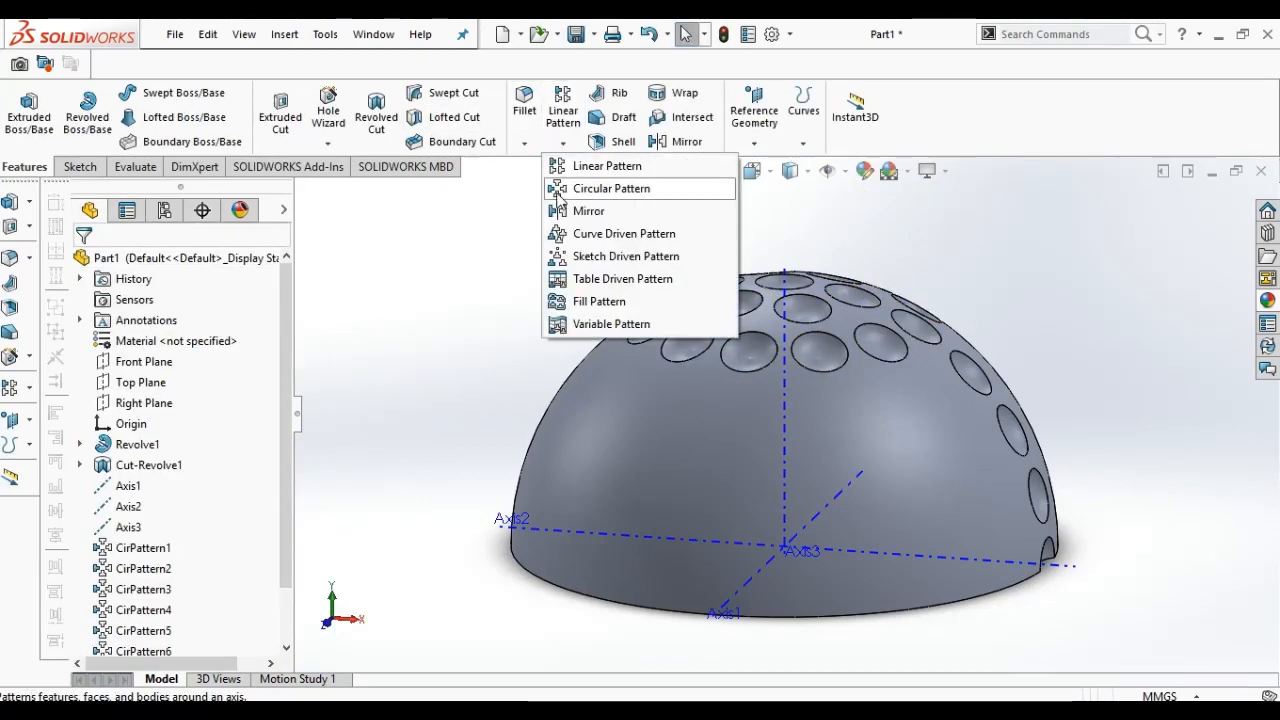
left_click(559, 192)
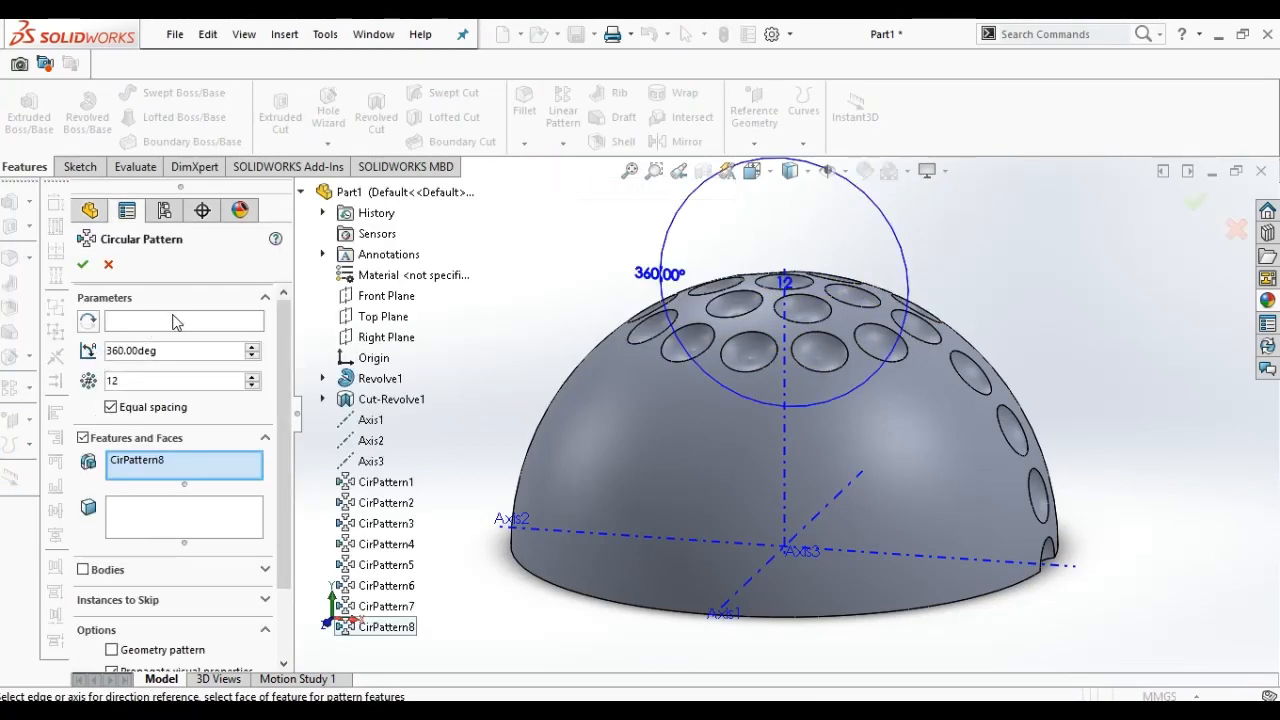
left_click(370, 461)
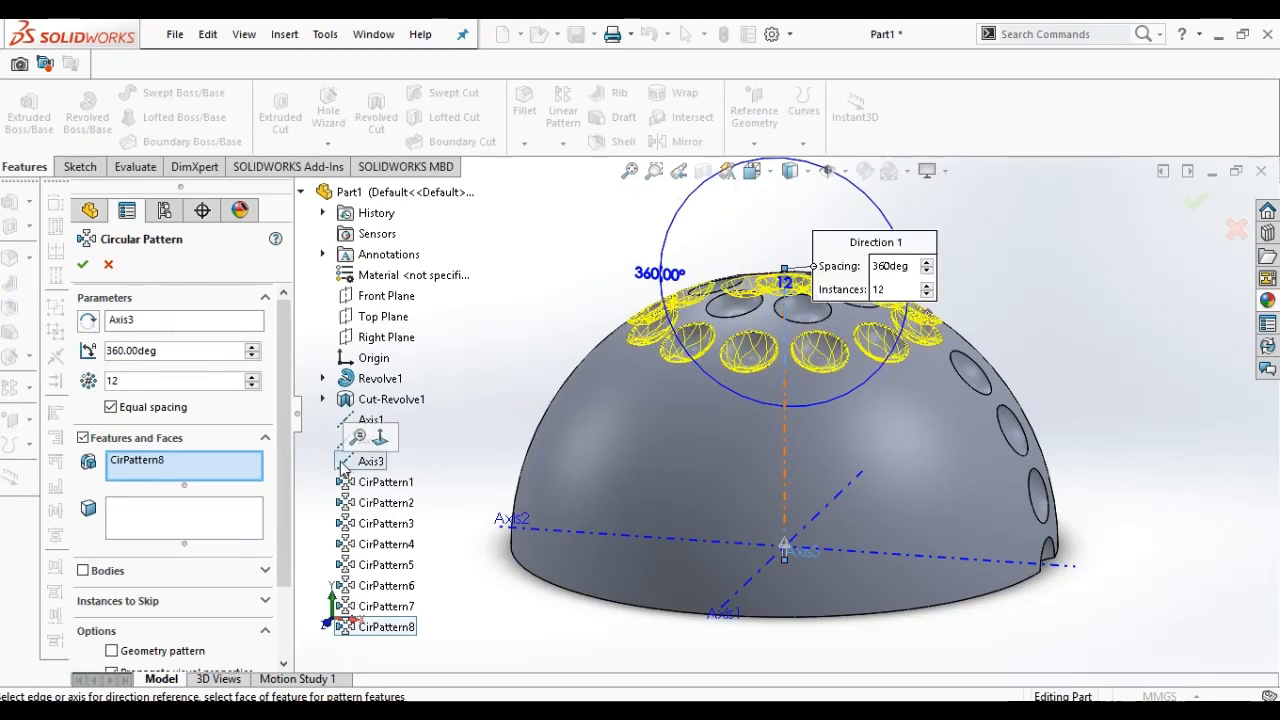
Step: Replace CirPattern8 with CirPattern3 as the patterned feature and create a ring of 18 dimples
left_click(192, 464)
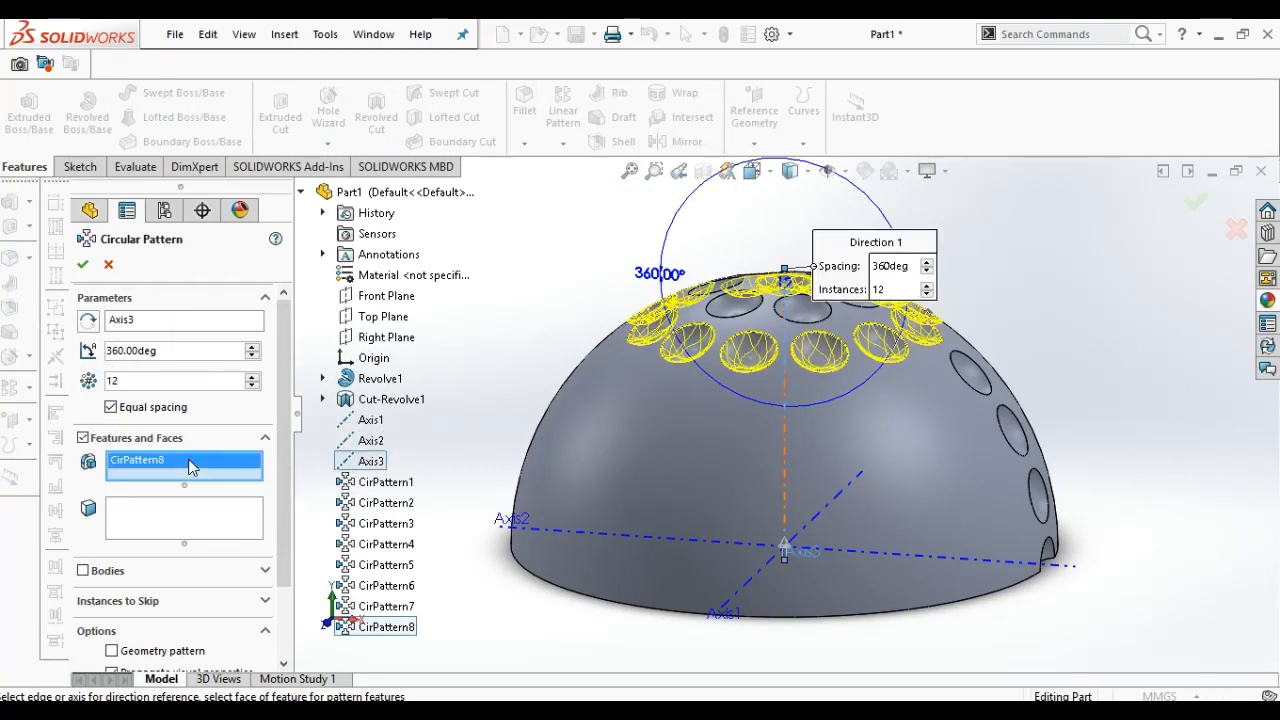
left_click(401, 524)
left_click(217, 385)
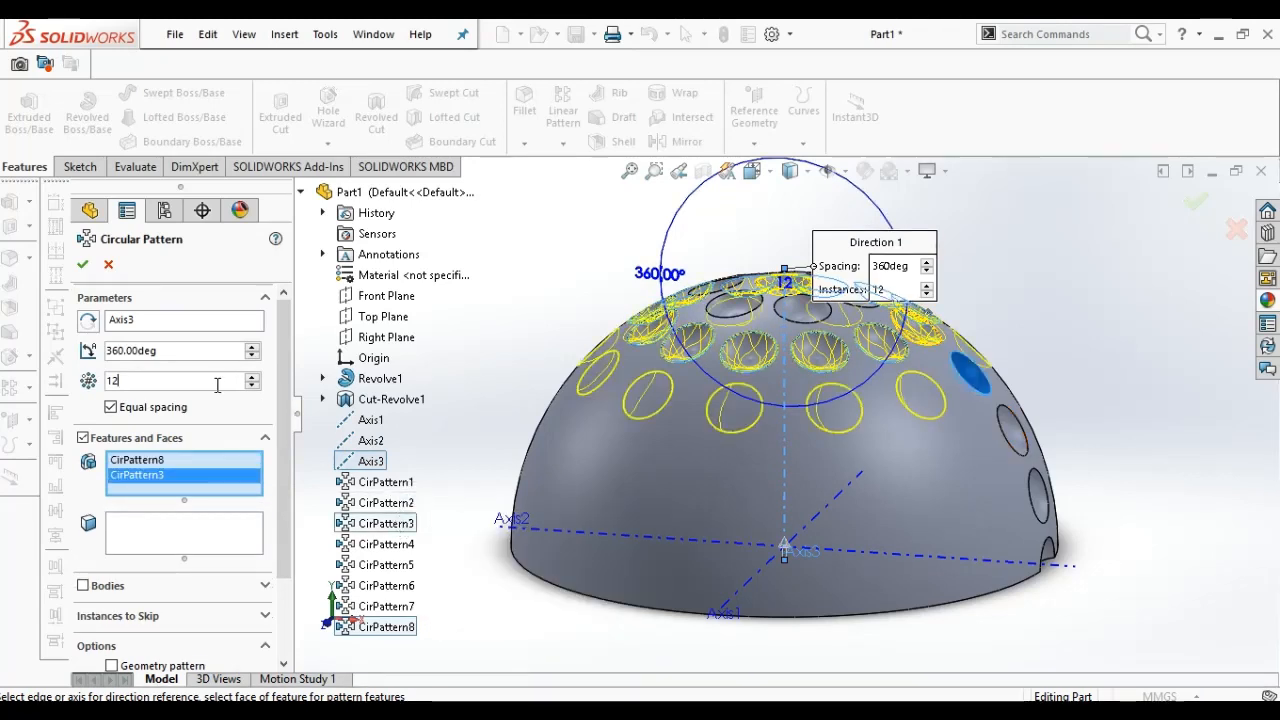
type("1")
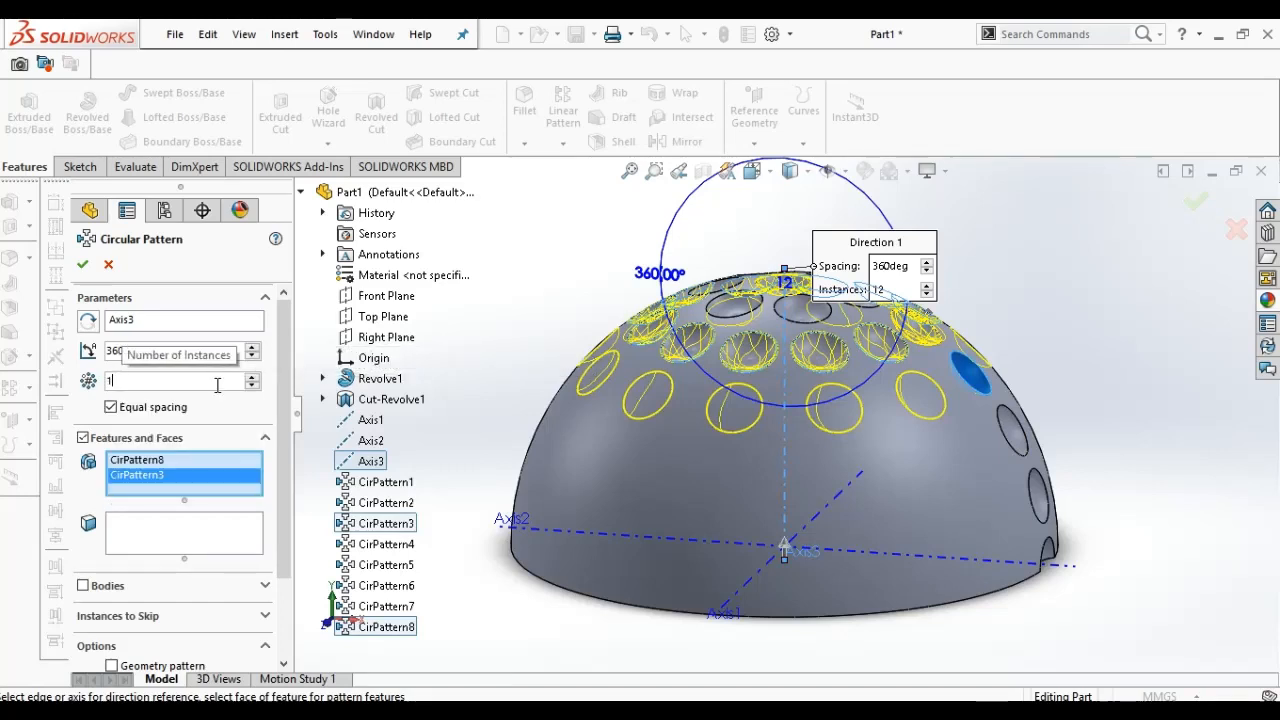
type("8")
key("Return")
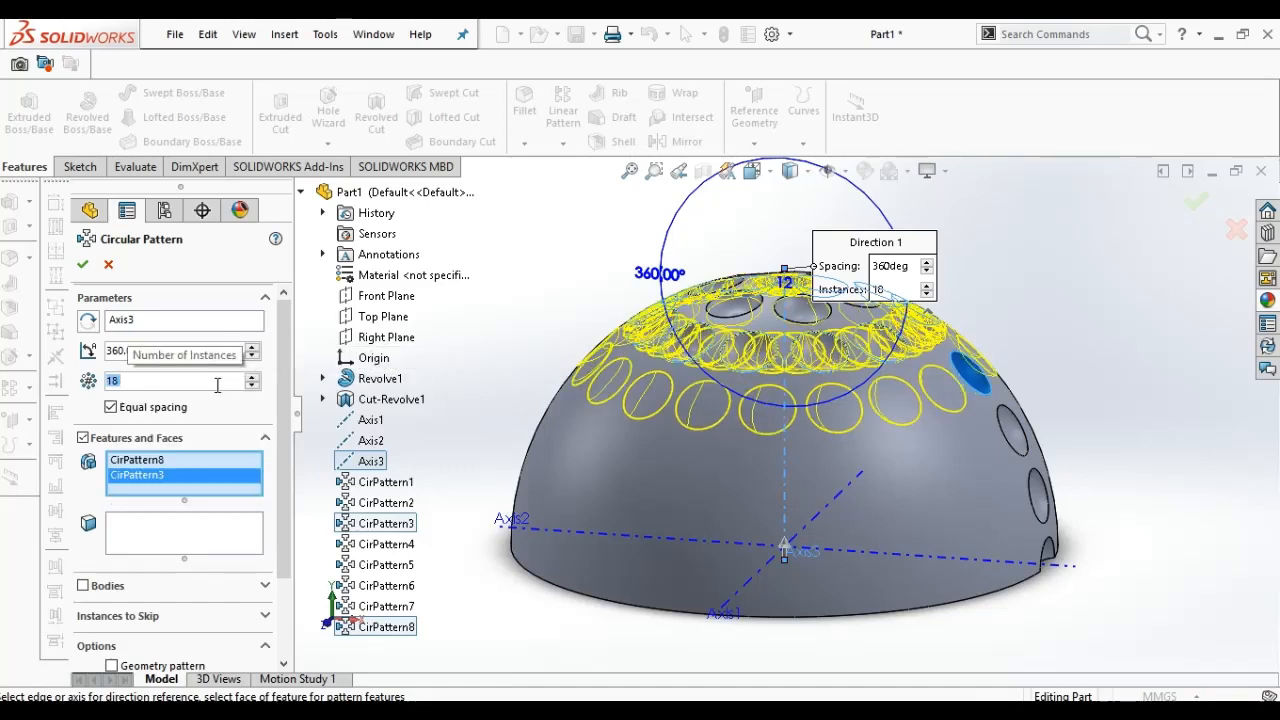
left_click(170, 461)
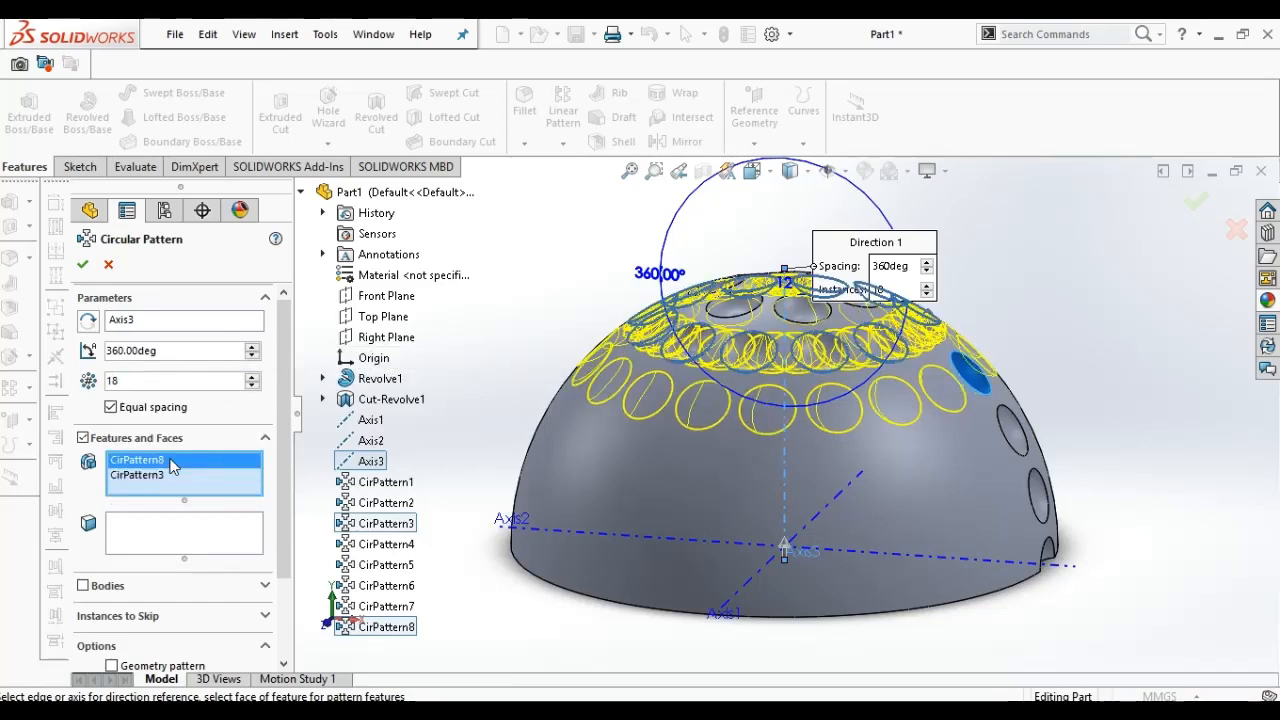
key("Delete")
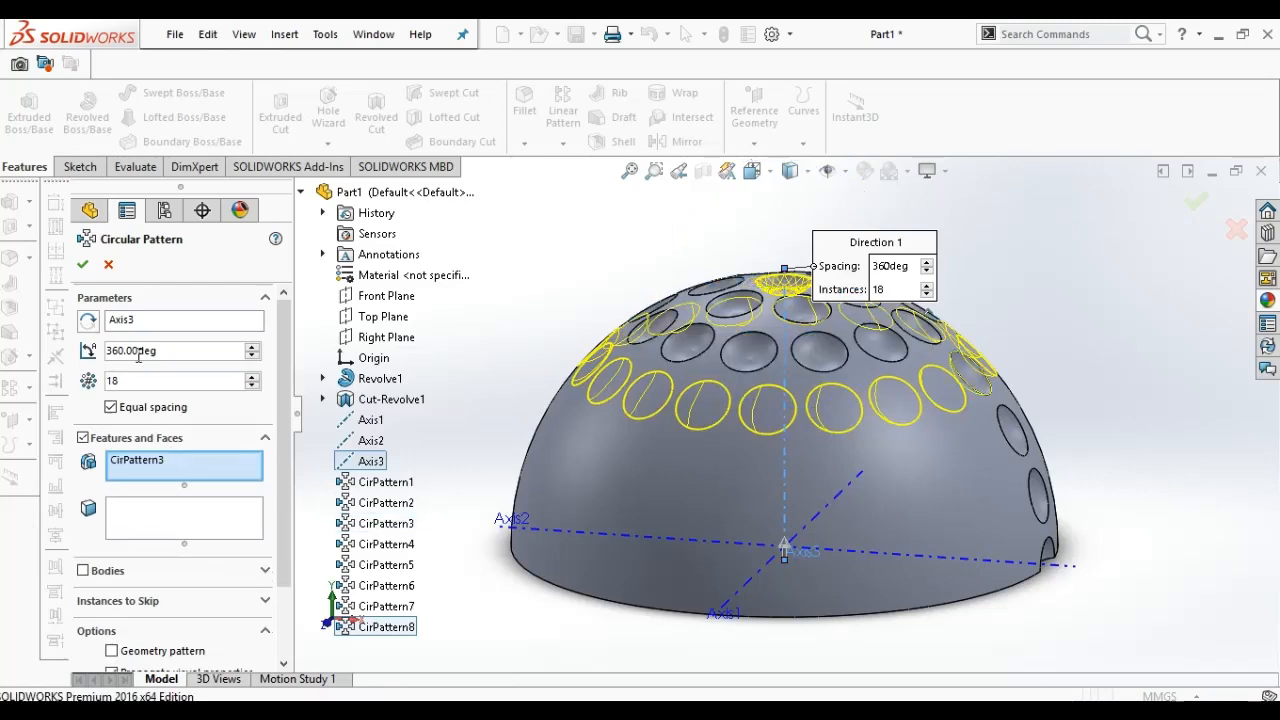
left_click(82, 265)
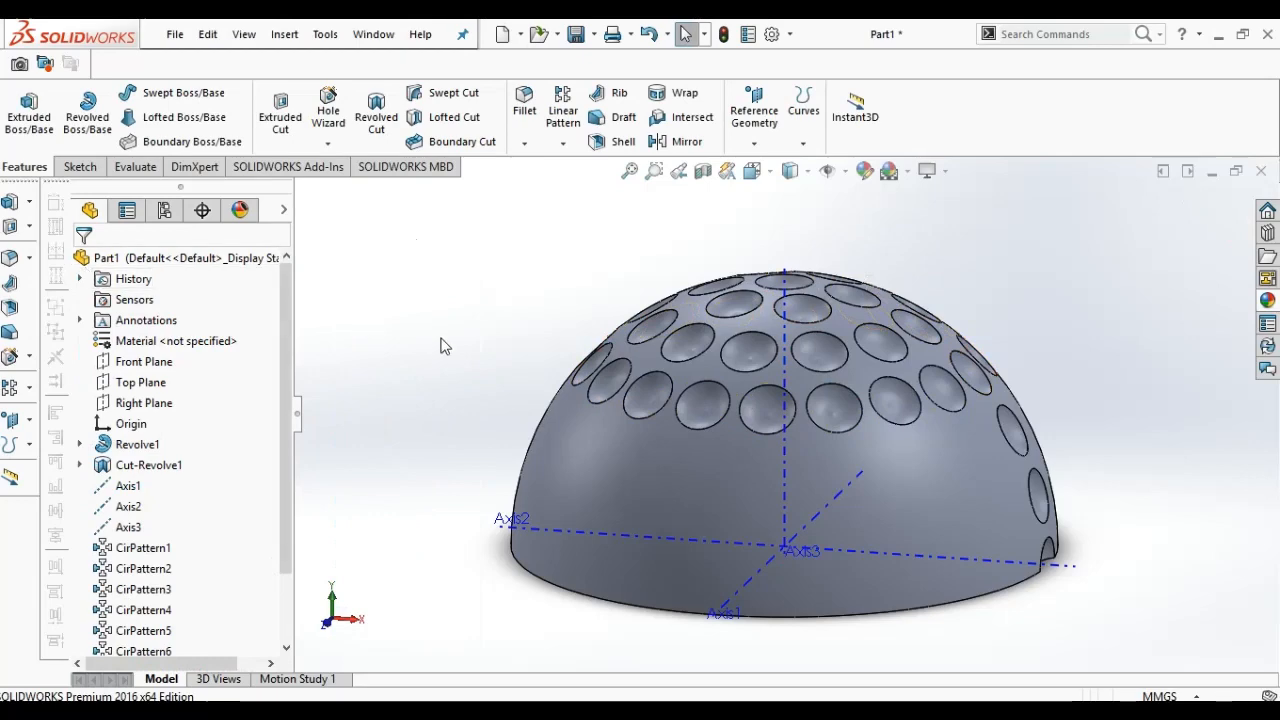
Step: Start another 360-degree circular pattern about Axis3, with CirPattern4 replacing CirPattern9 as the patterned feature
left_click(563, 143)
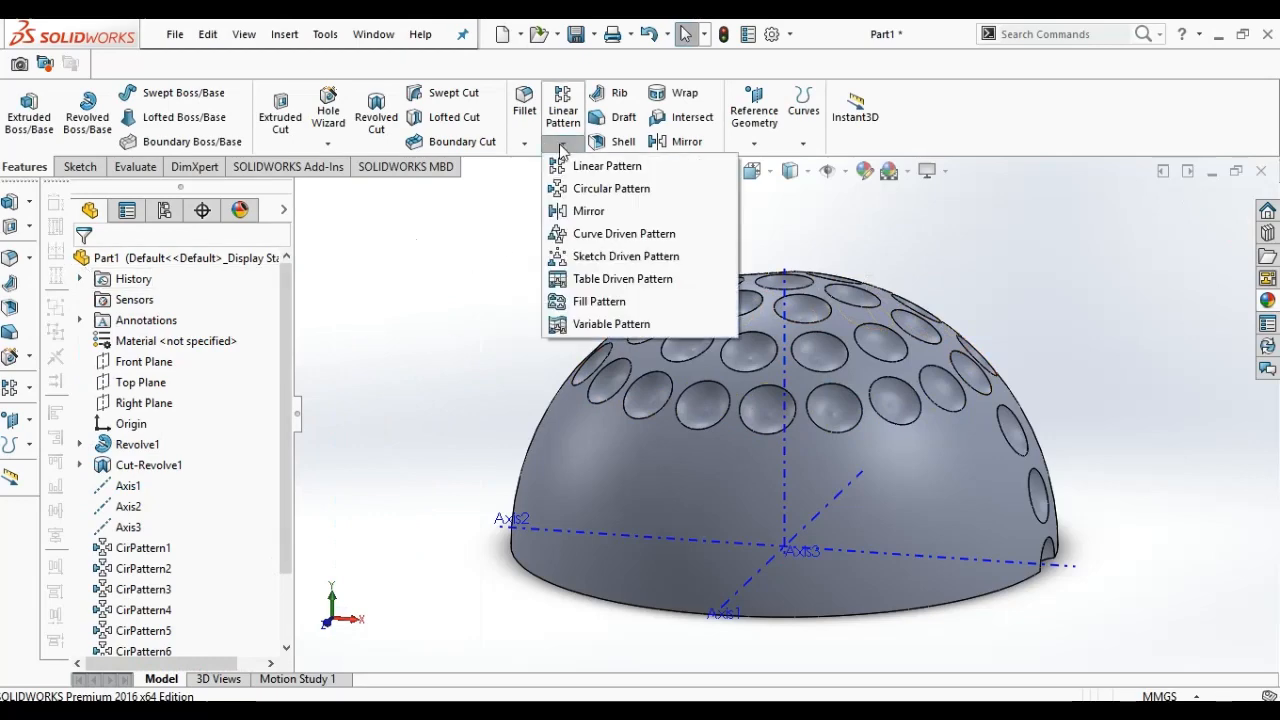
left_click(574, 196)
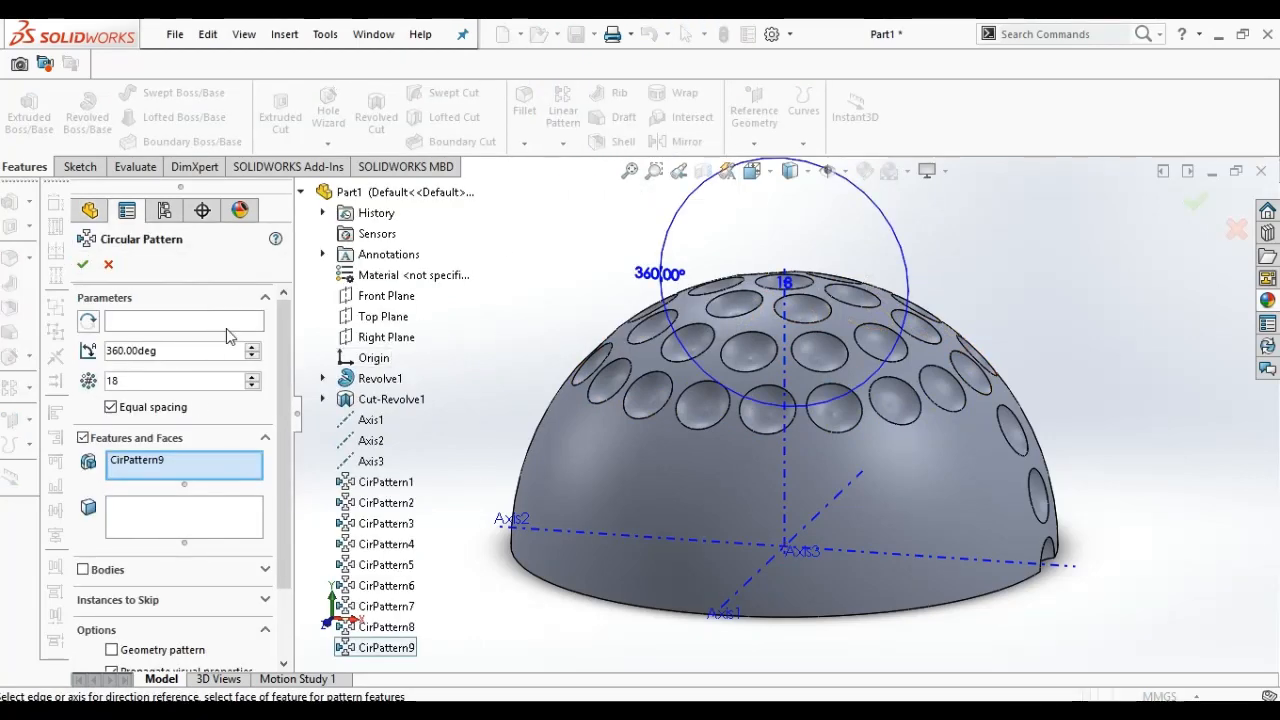
left_click(380, 465)
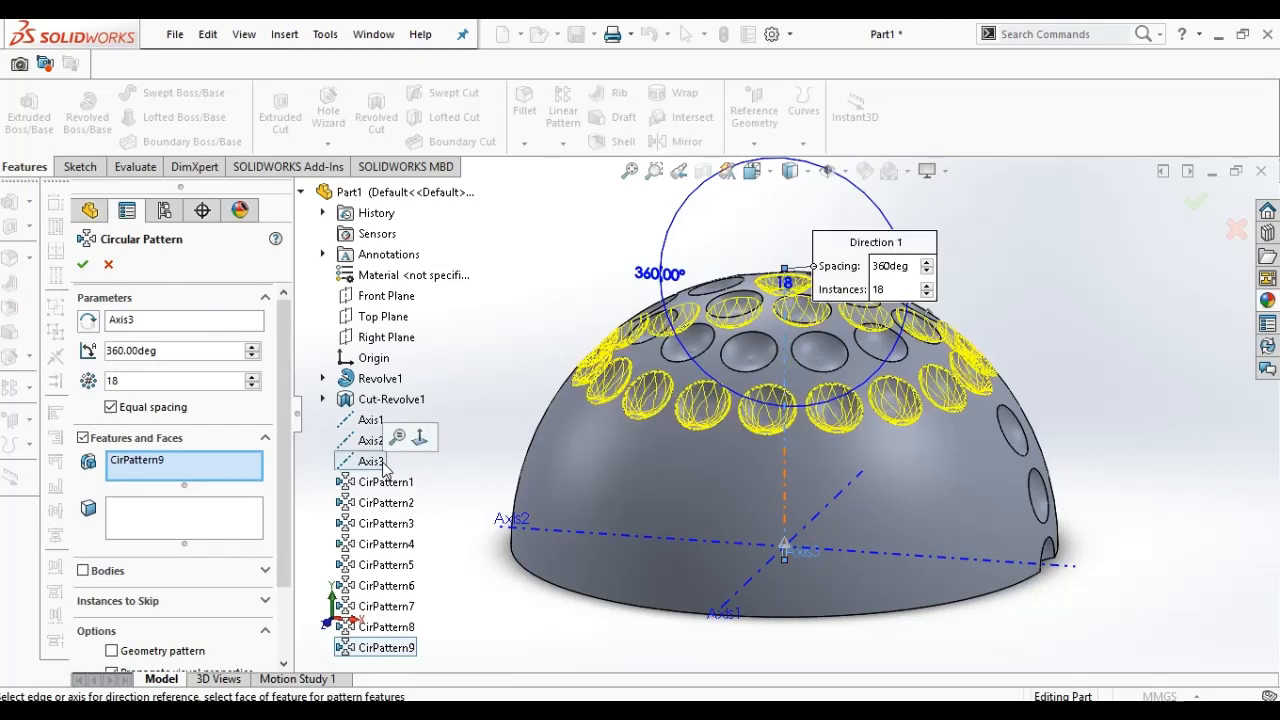
left_click(231, 467)
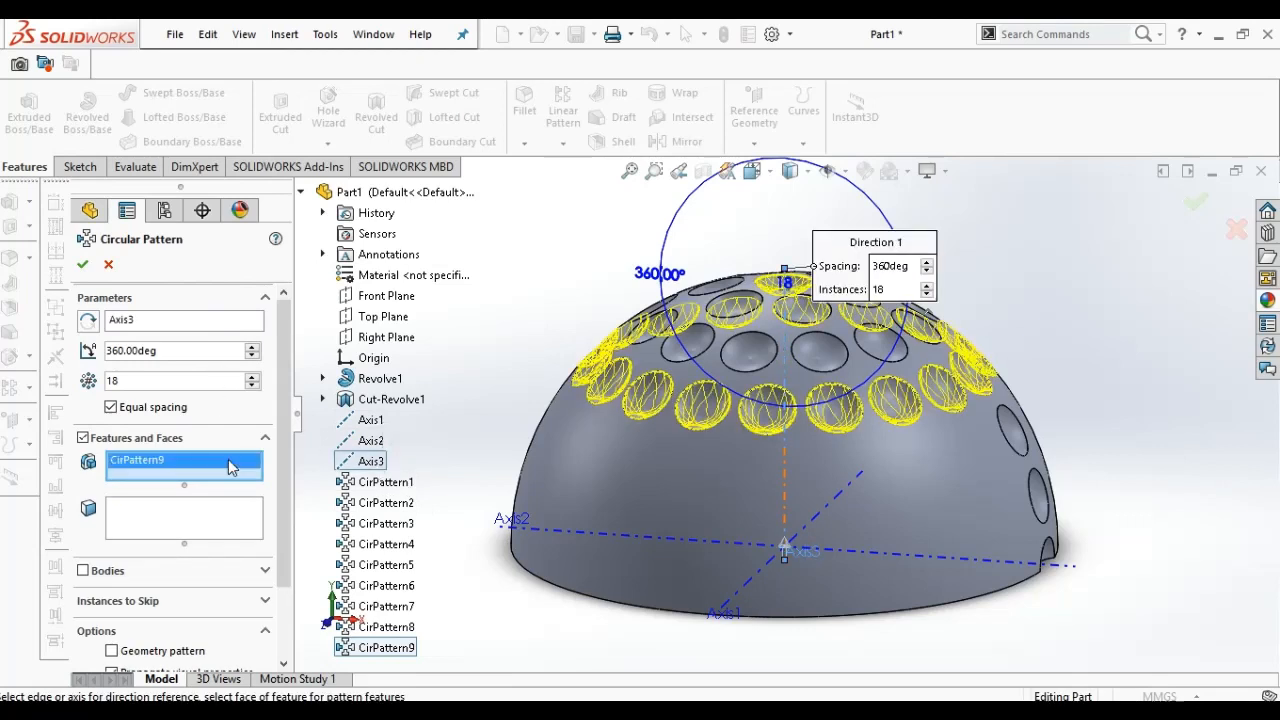
left_click(388, 543)
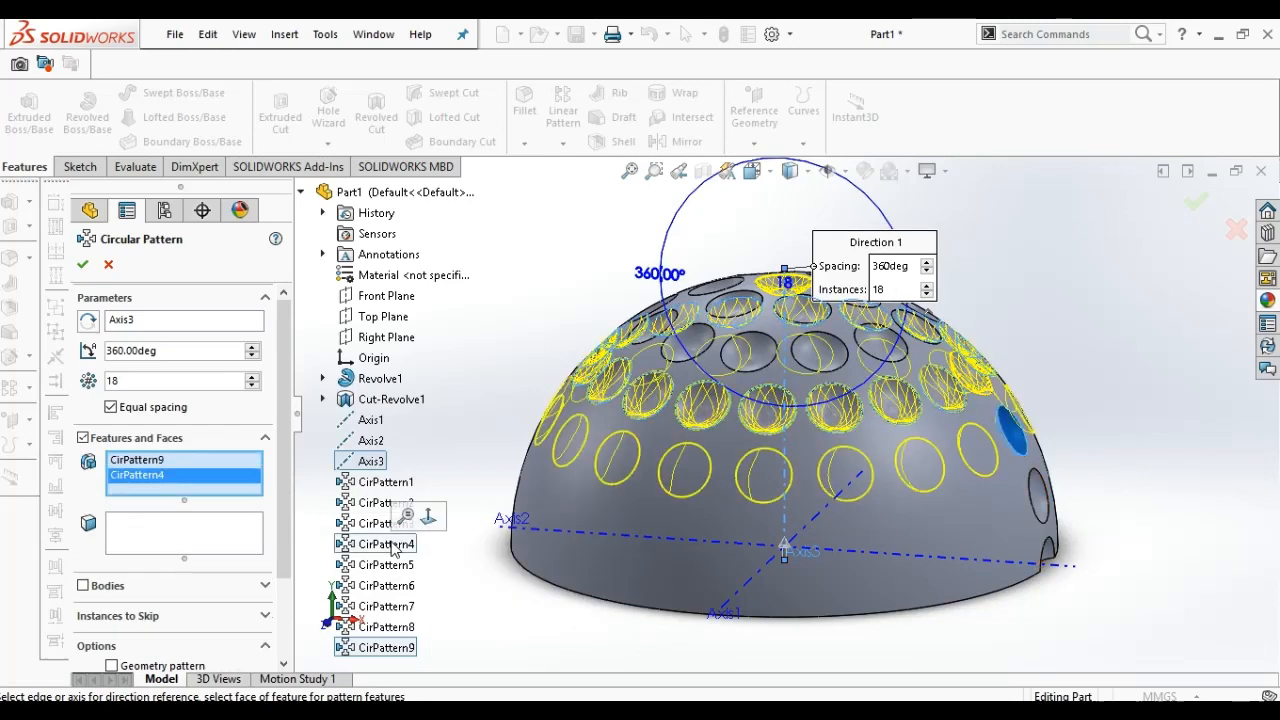
left_click(218, 461)
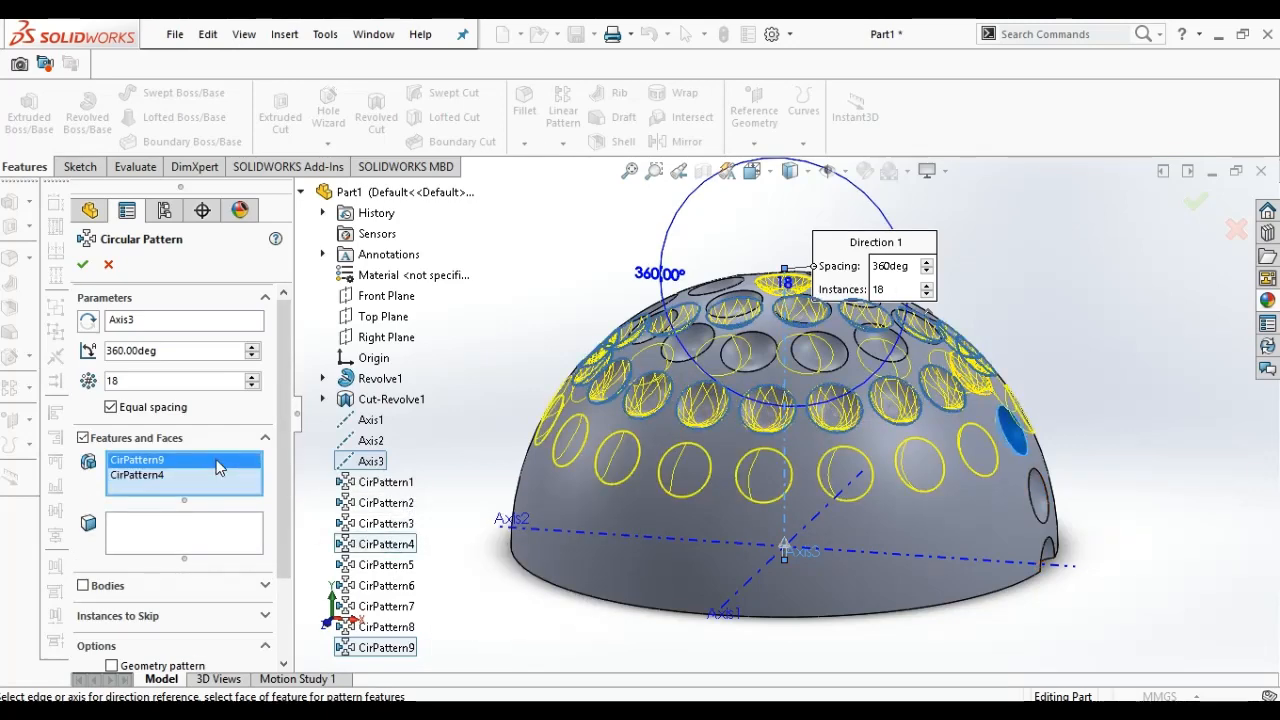
key("Delete")
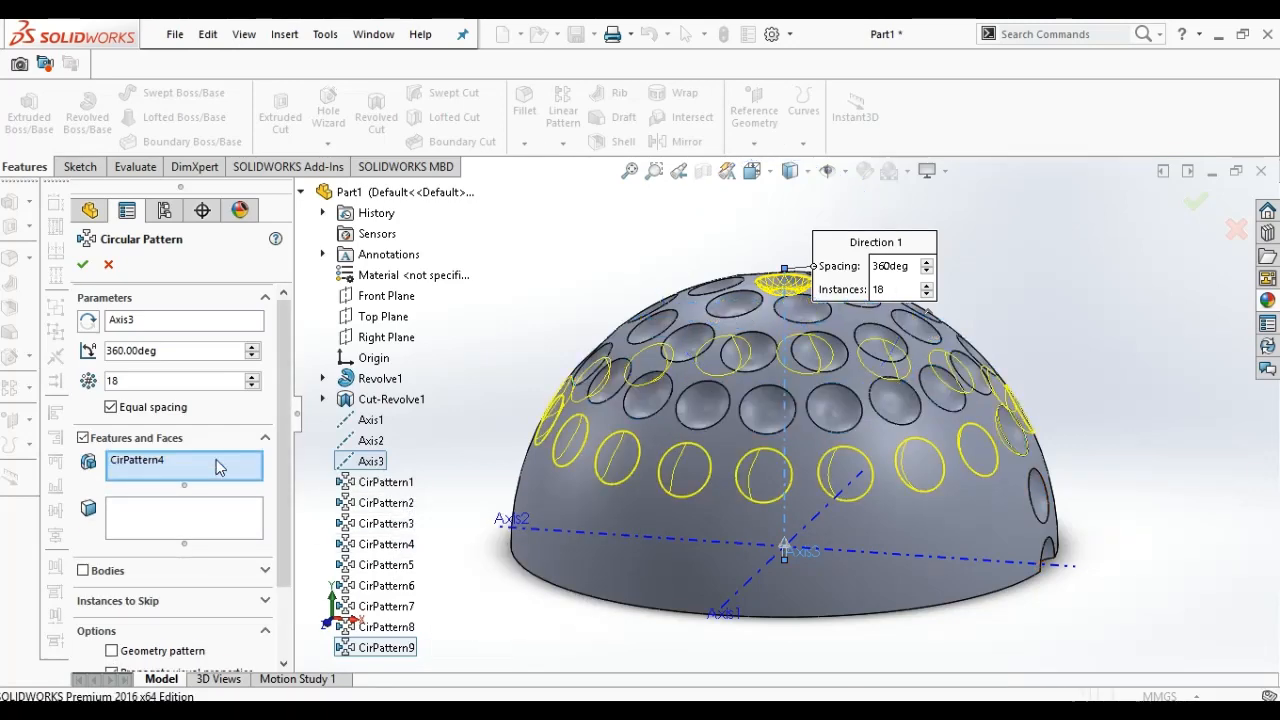
Step: Try creating the CirPattern4 dimple ring with 24 instances, and undo that ring
double_click(161, 385)
type("2")
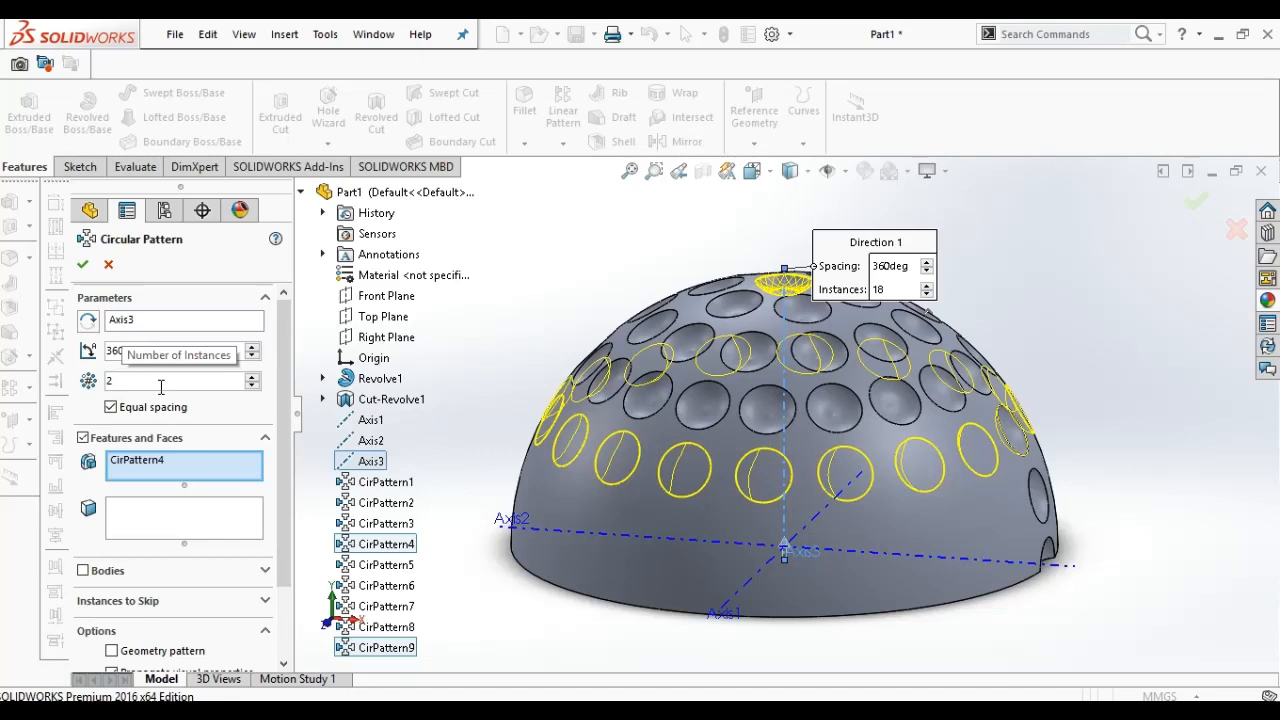
type("4")
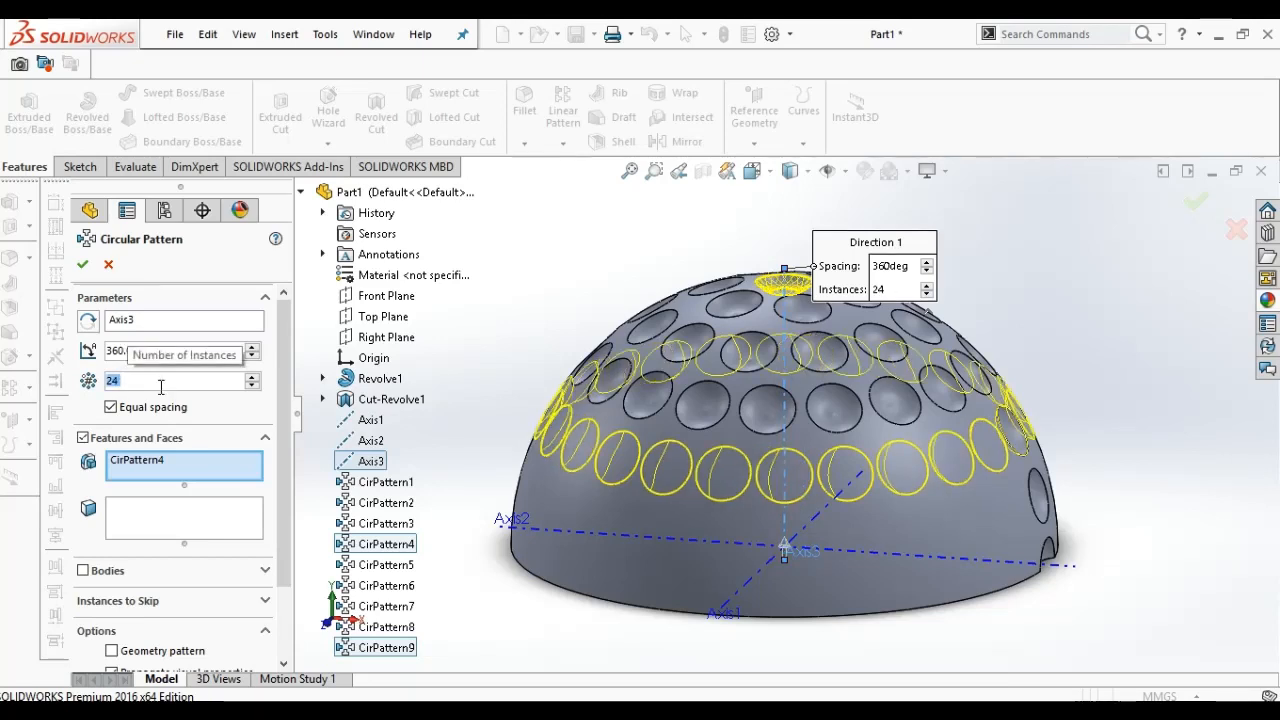
left_click(83, 265)
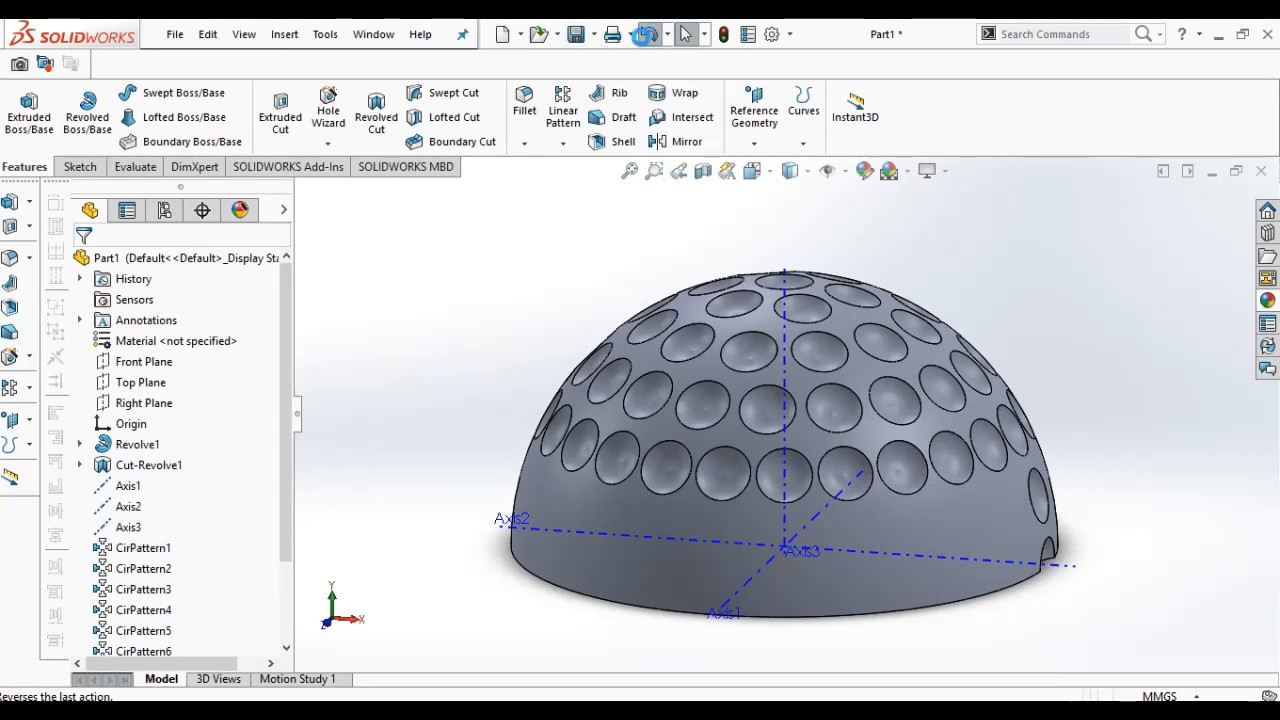
left_click(646, 36)
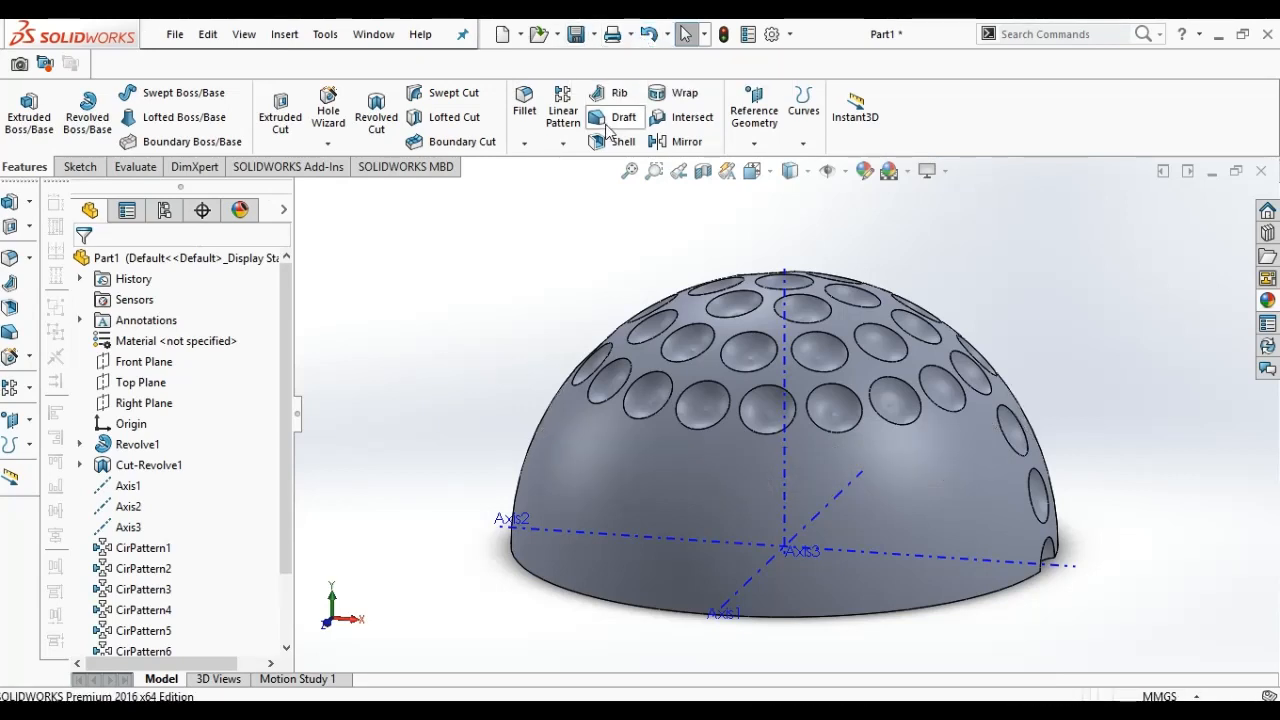
Step: Start a new 360-degree circular pattern about Axis3 and set its number of instances to 21
left_click(573, 145)
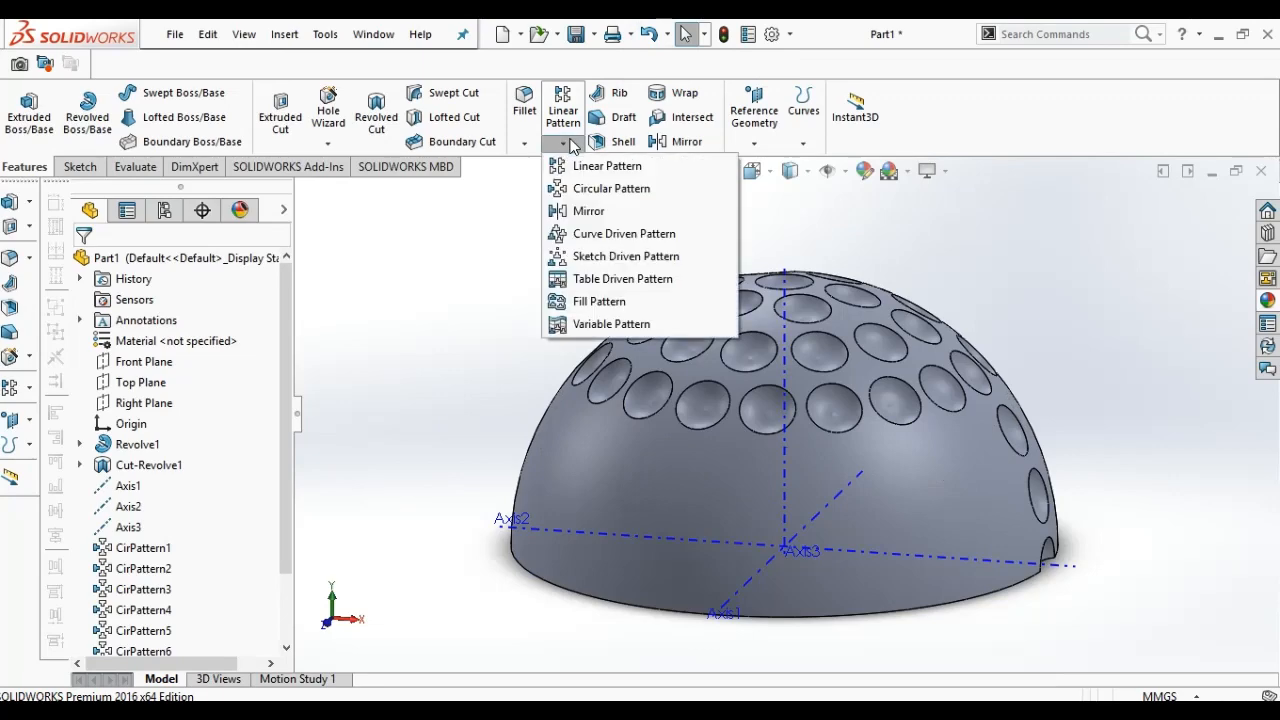
left_click(600, 188)
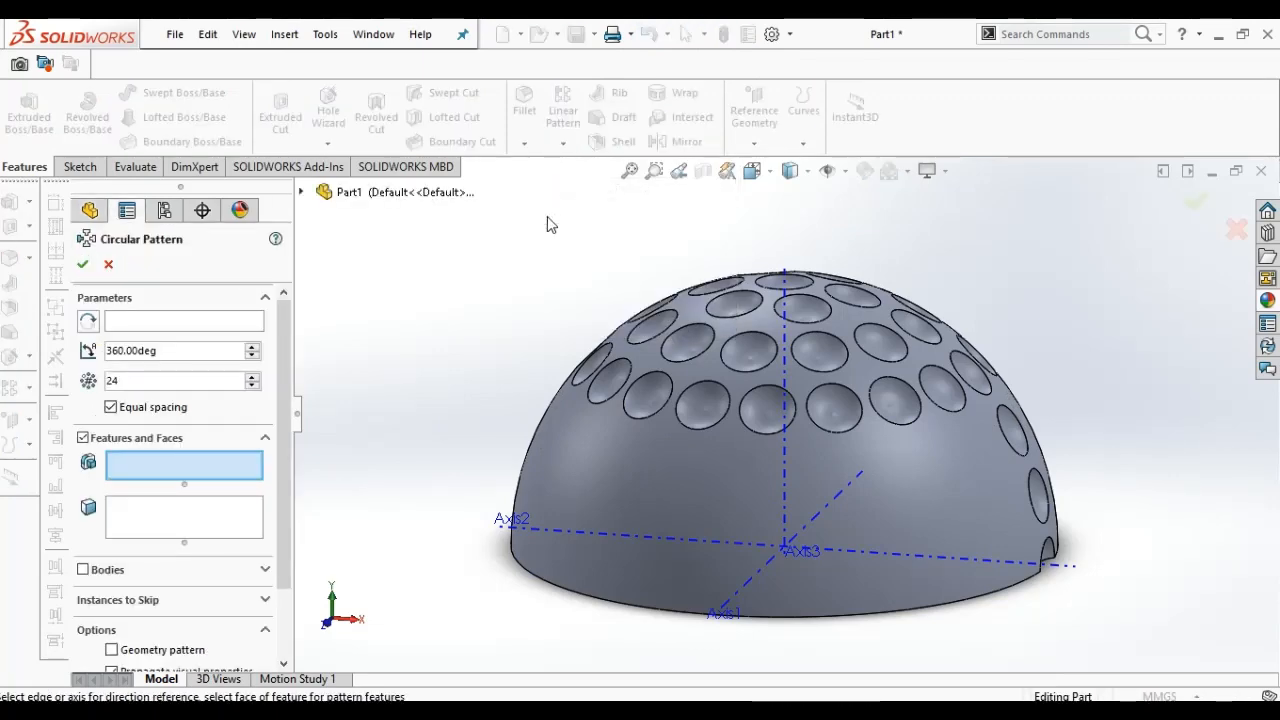
left_click(225, 322)
left_click(352, 194)
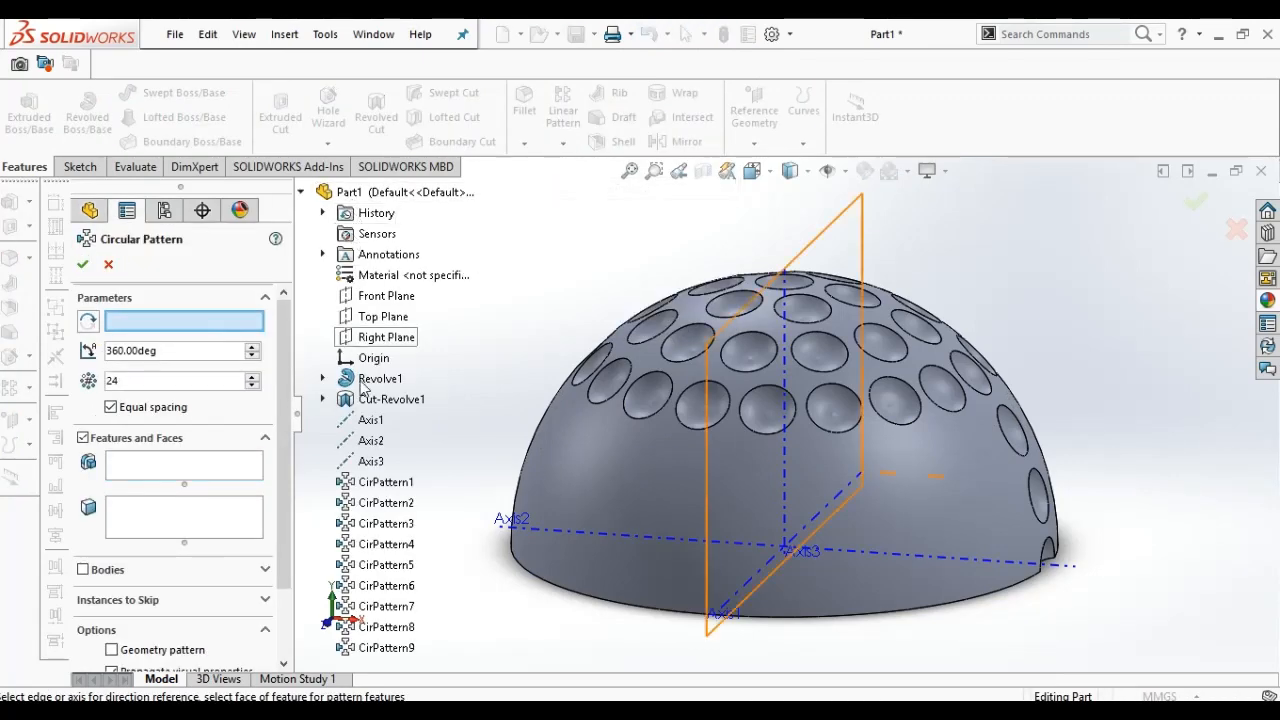
left_click(370, 461)
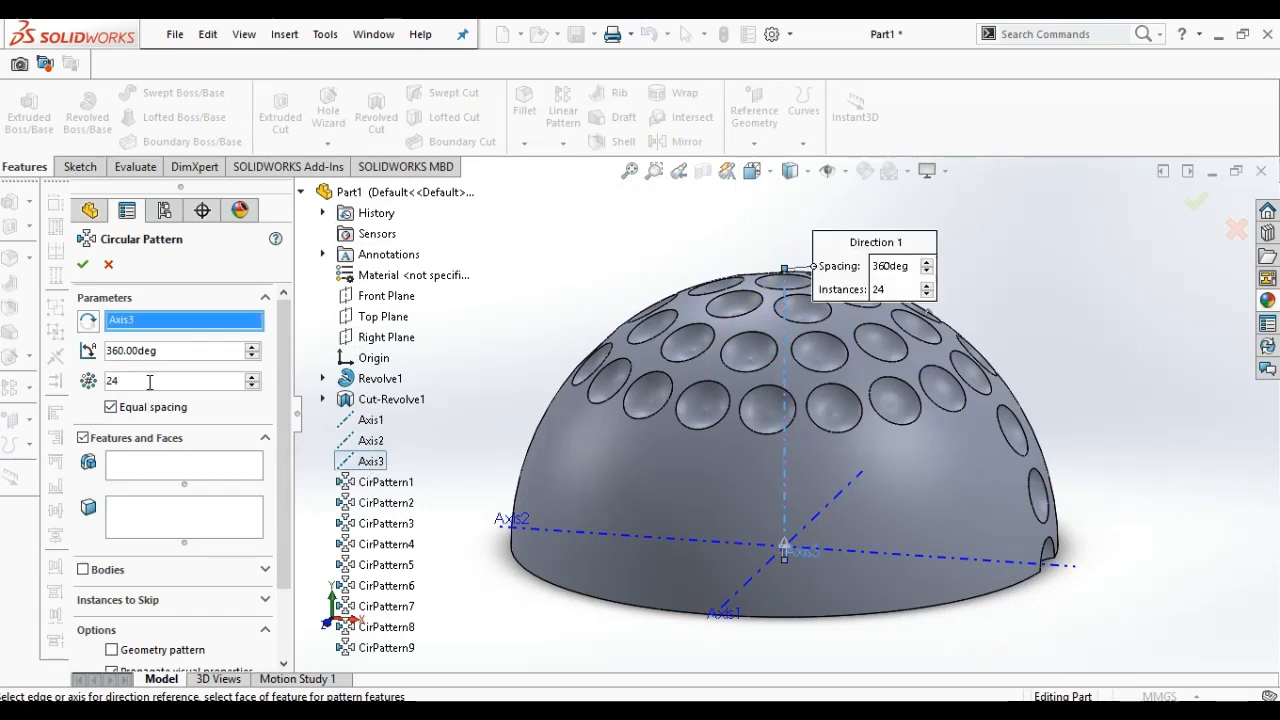
key("BackSpace")
type("1")
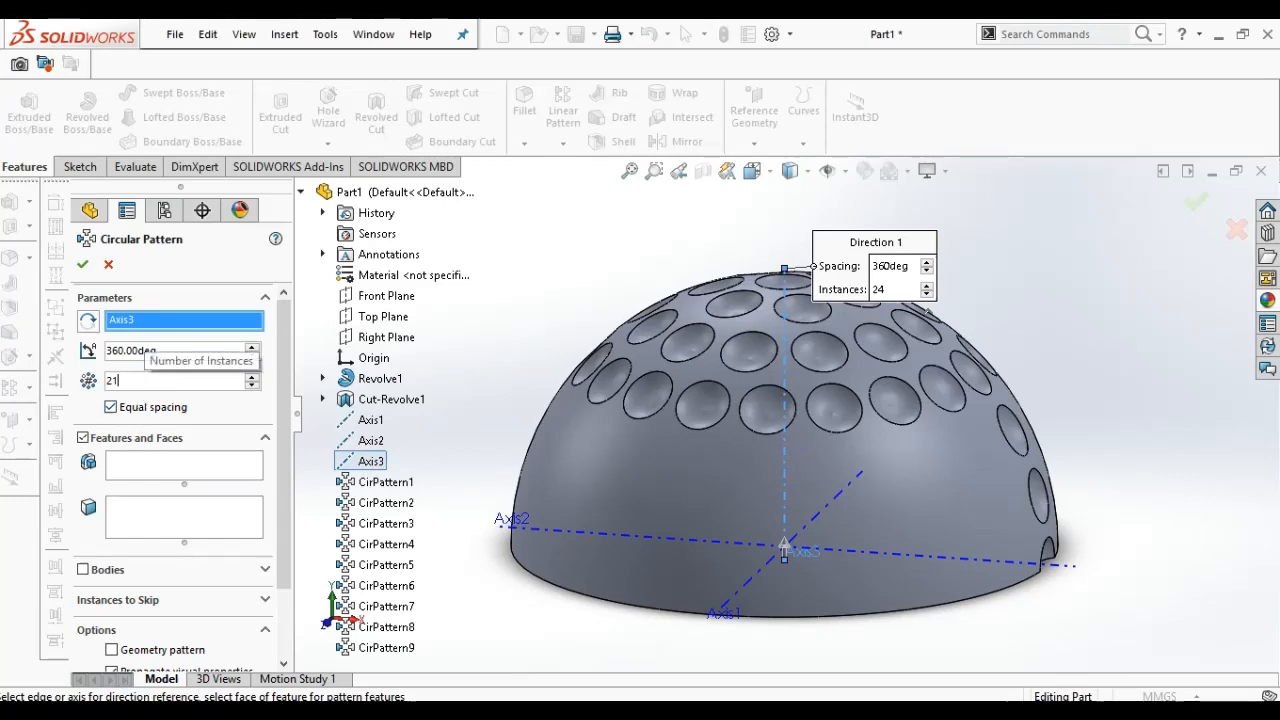
Step: Choose CirPattern4 as the patterned feature and create the 21-instance ring of dimples
left_click(144, 470)
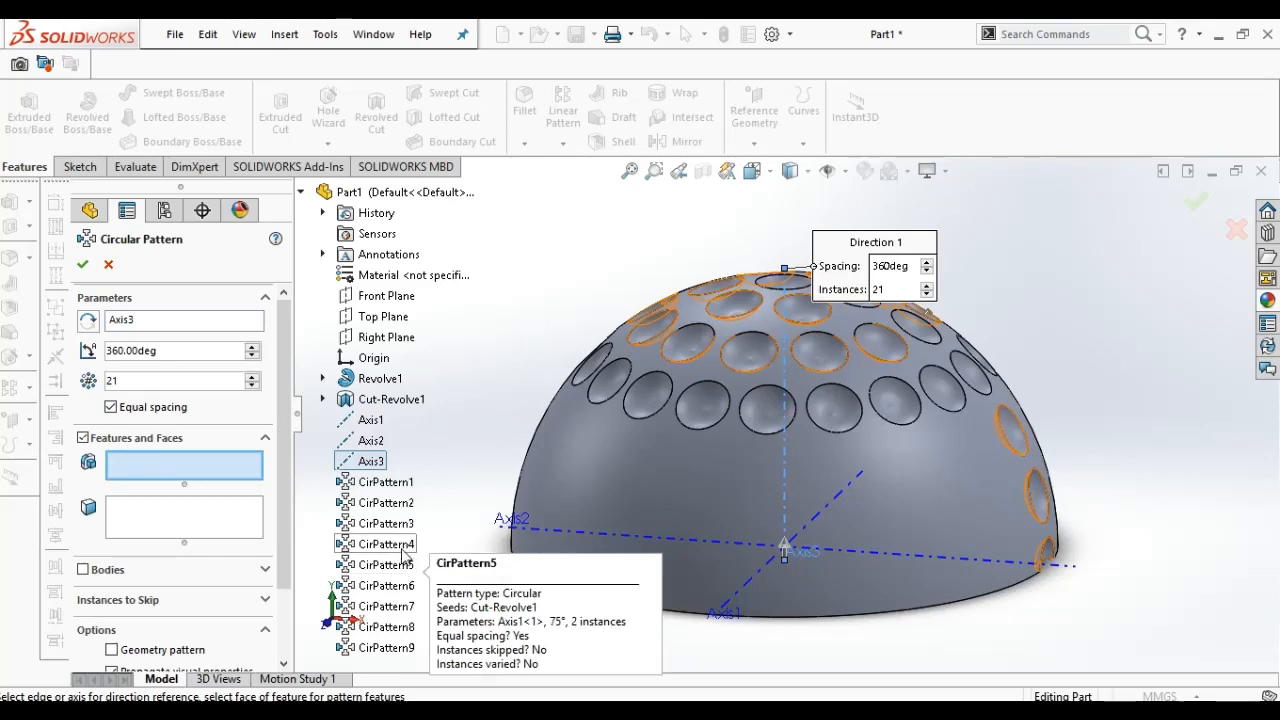
left_click(403, 548)
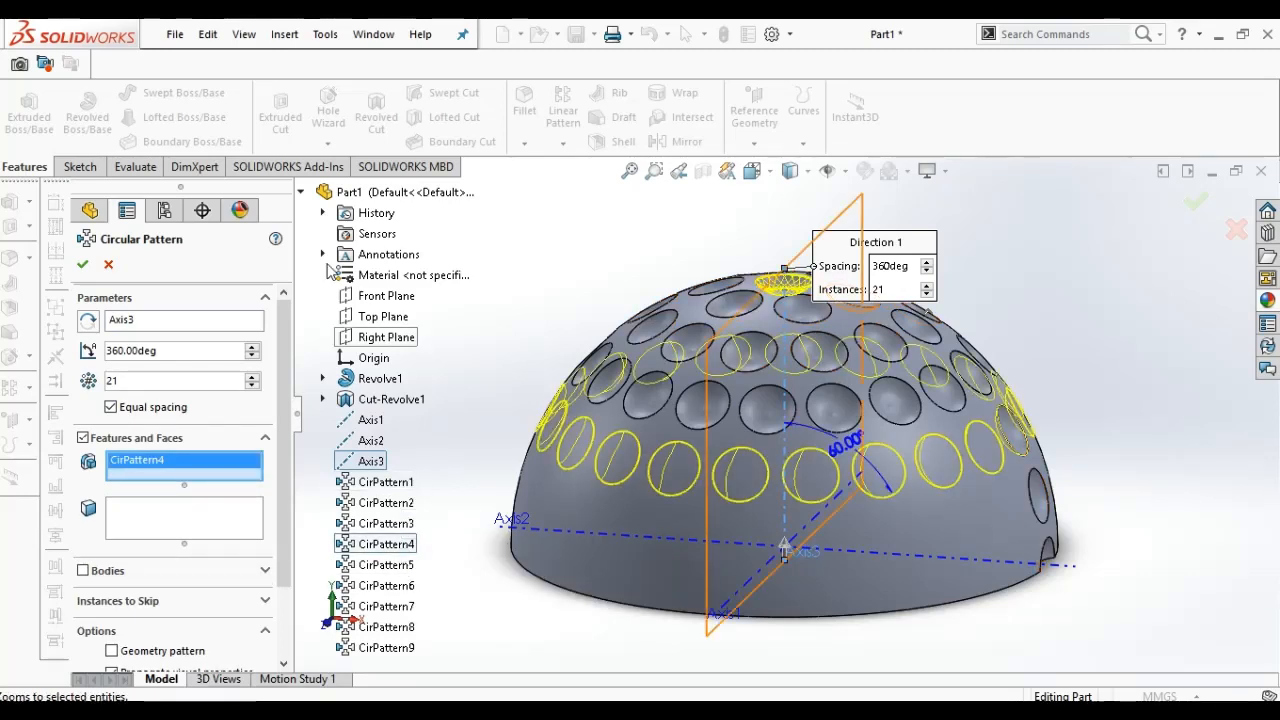
left_click(82, 262)
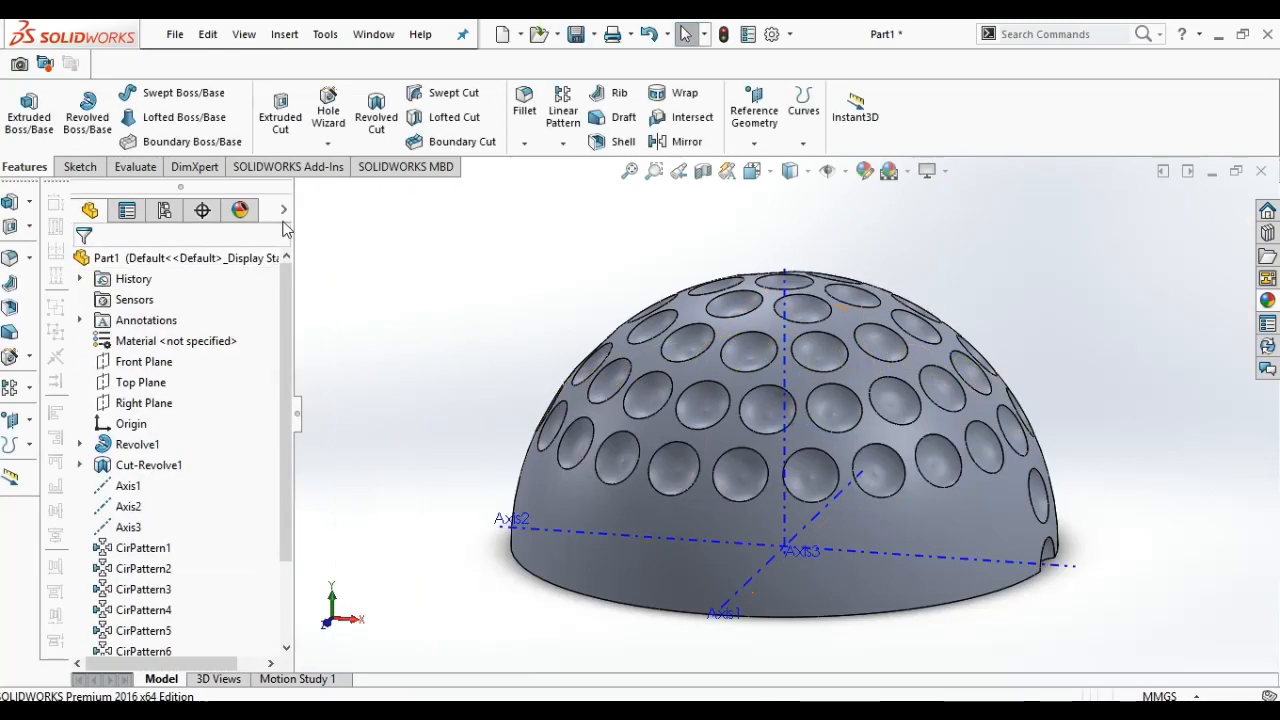
Step: Start another circular pattern and replace CirPattern11 with CirPattern5 as the feature to pattern
left_click(565, 150)
left_click(586, 186)
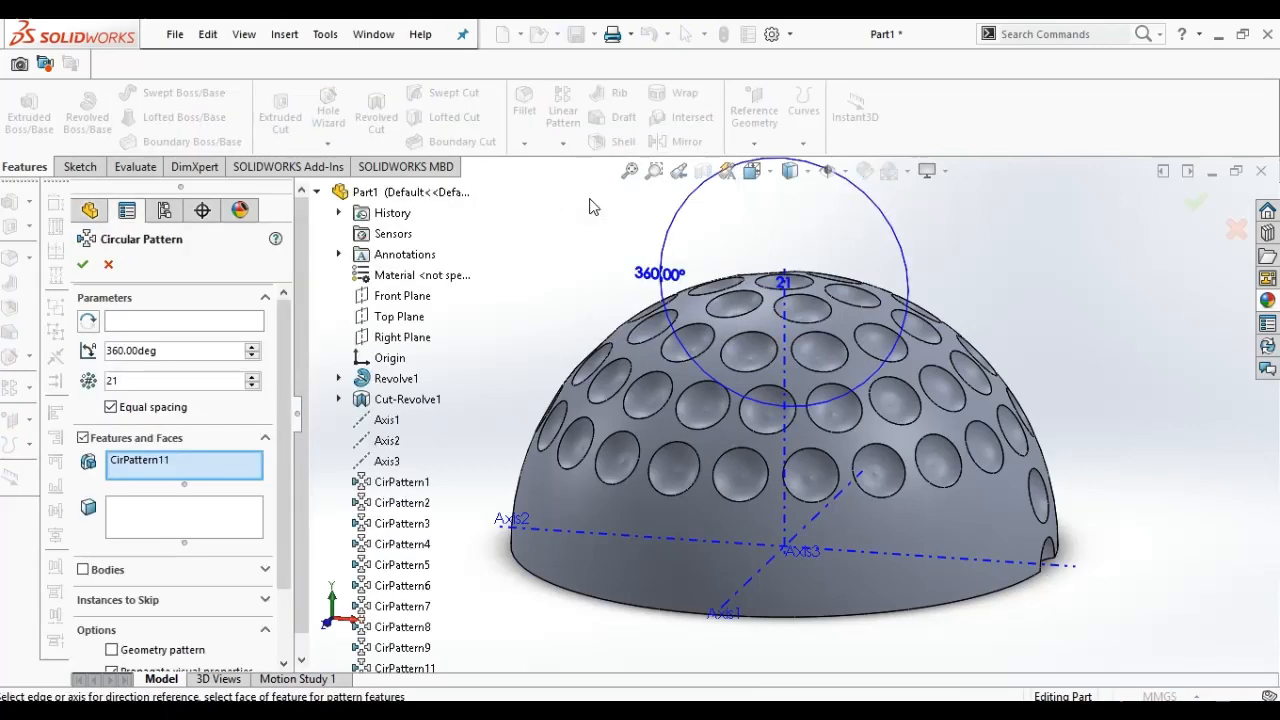
left_click(190, 462)
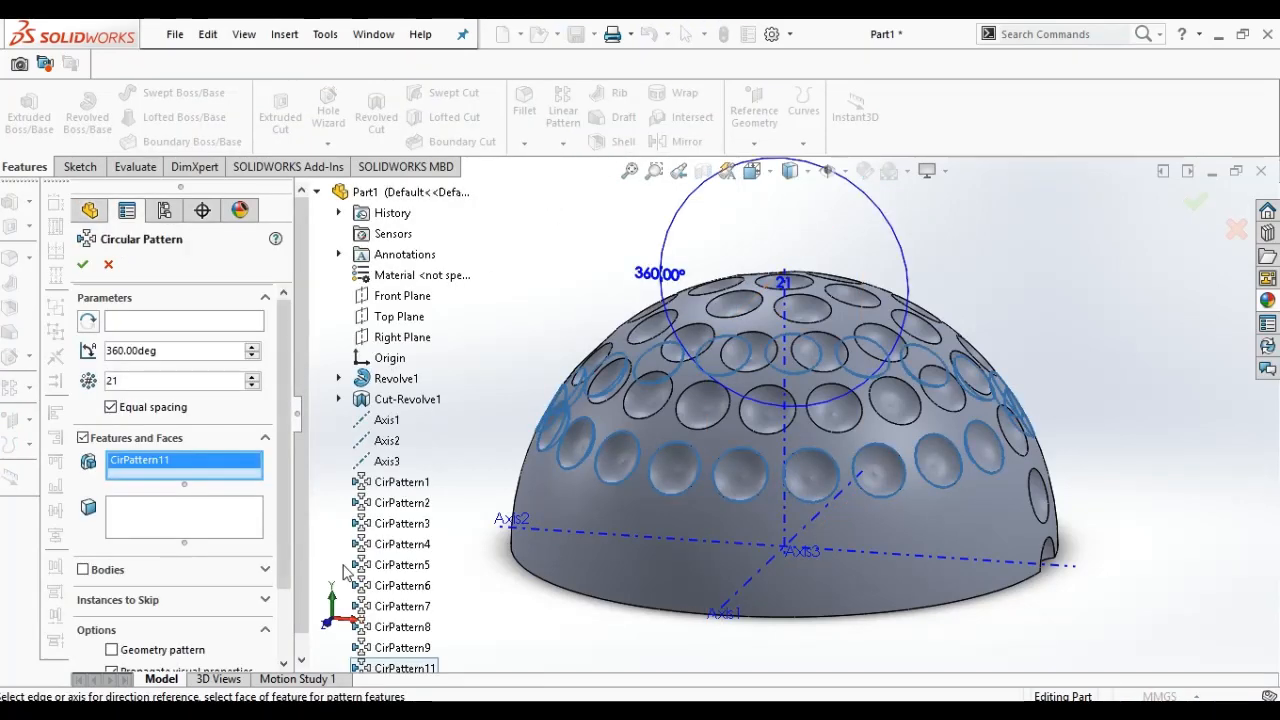
left_click(403, 566)
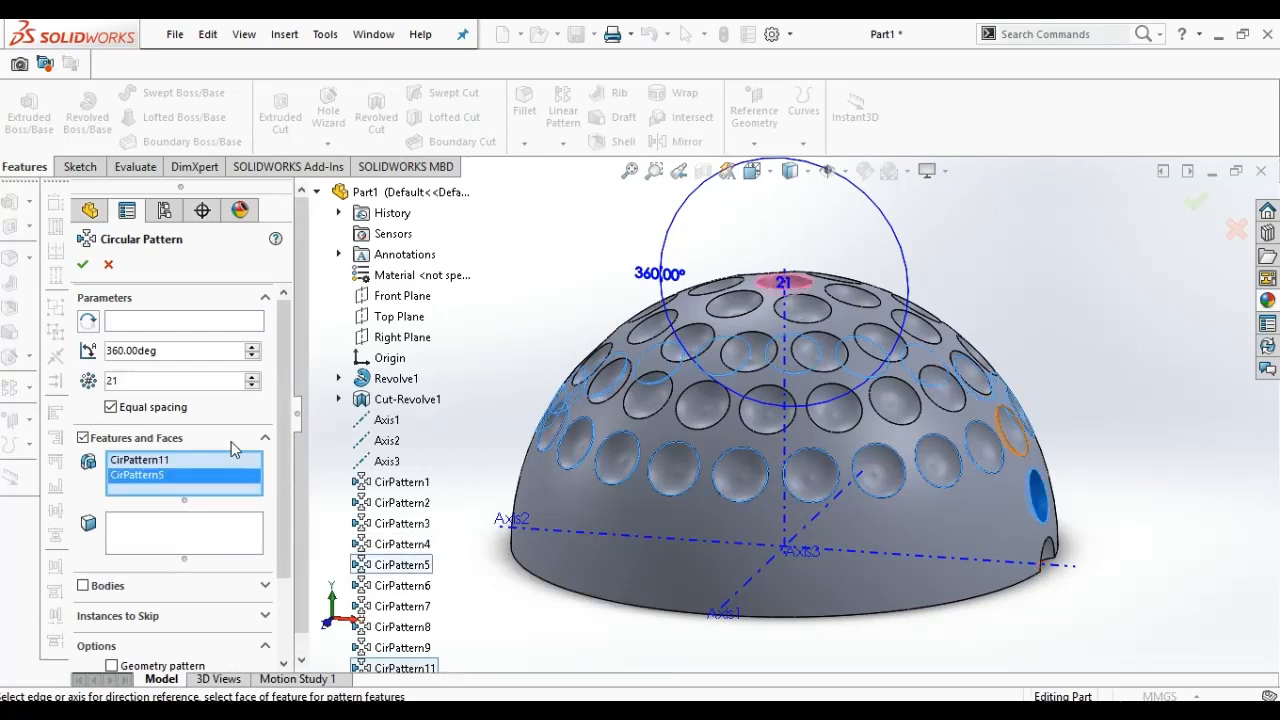
key("Delete")
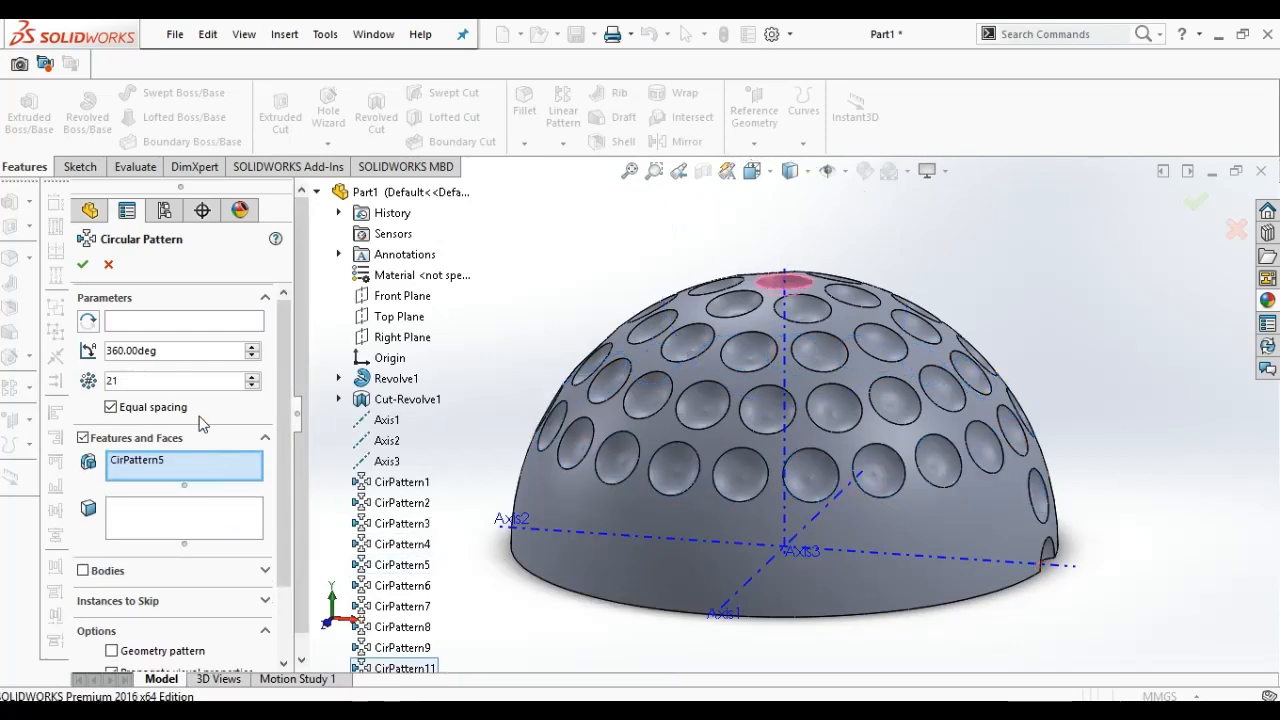
Step: Set the CirPattern5 pattern to 24 instances about Axis3 and create the ring of dimples
left_click(181, 381)
key("BackSpace")
type("4")
key("Return")
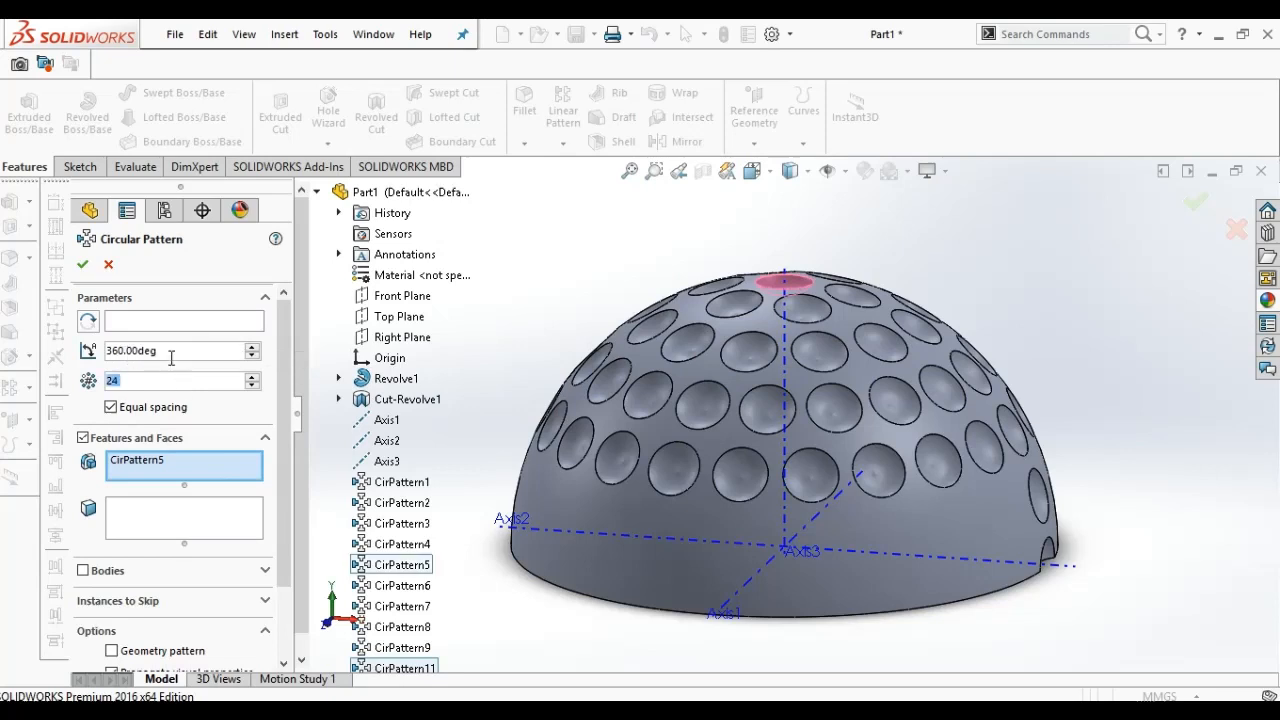
left_click(383, 461)
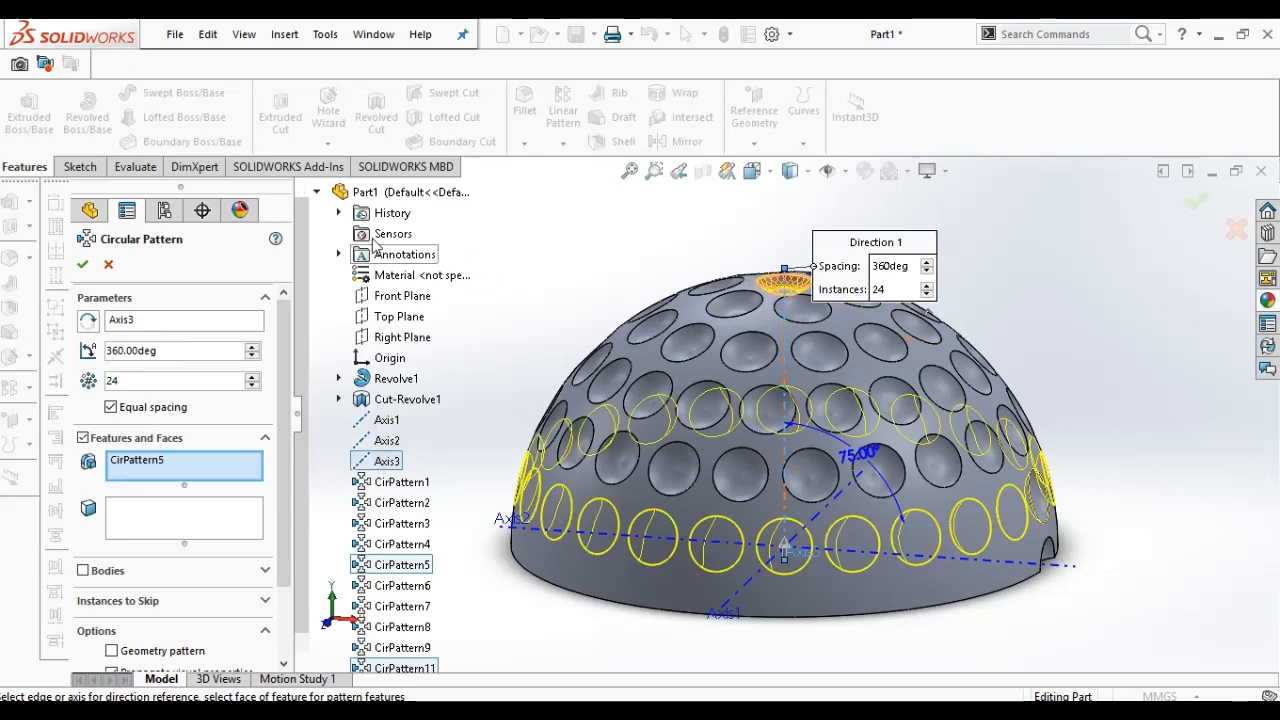
left_click(84, 263)
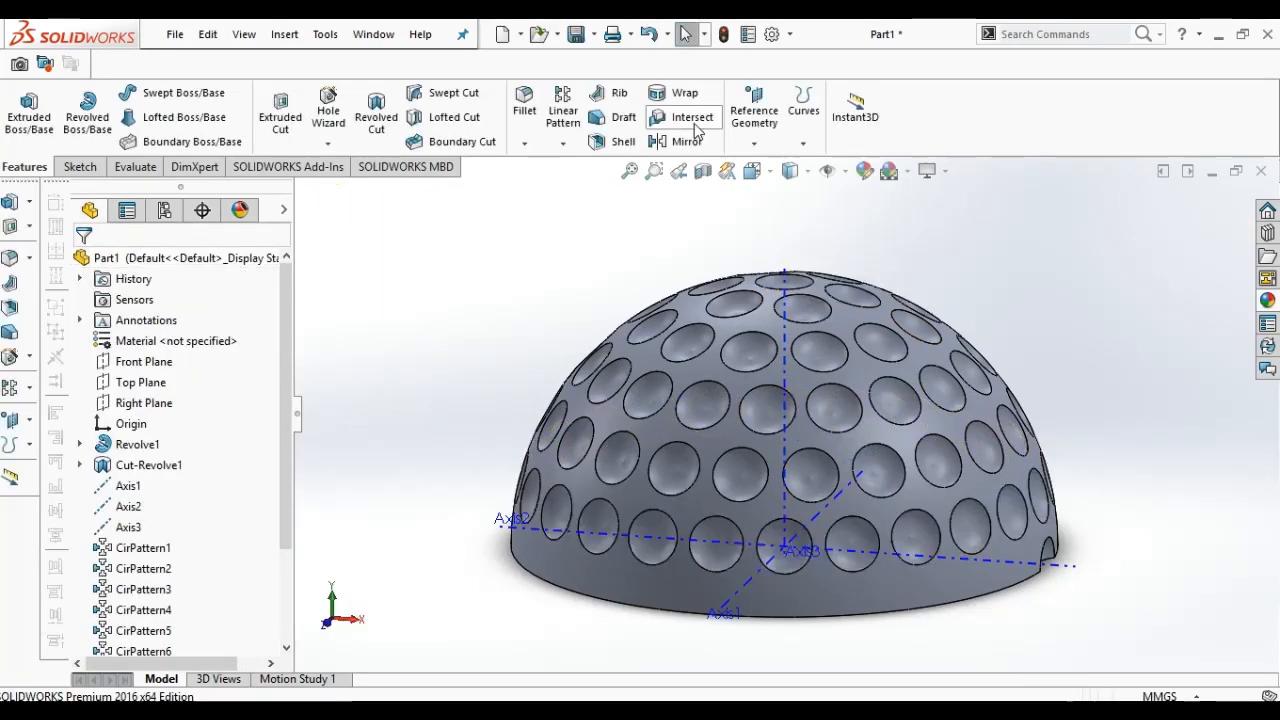
Step: Start another 360-degree circular pattern and set its number of instances to 27
left_click(557, 147)
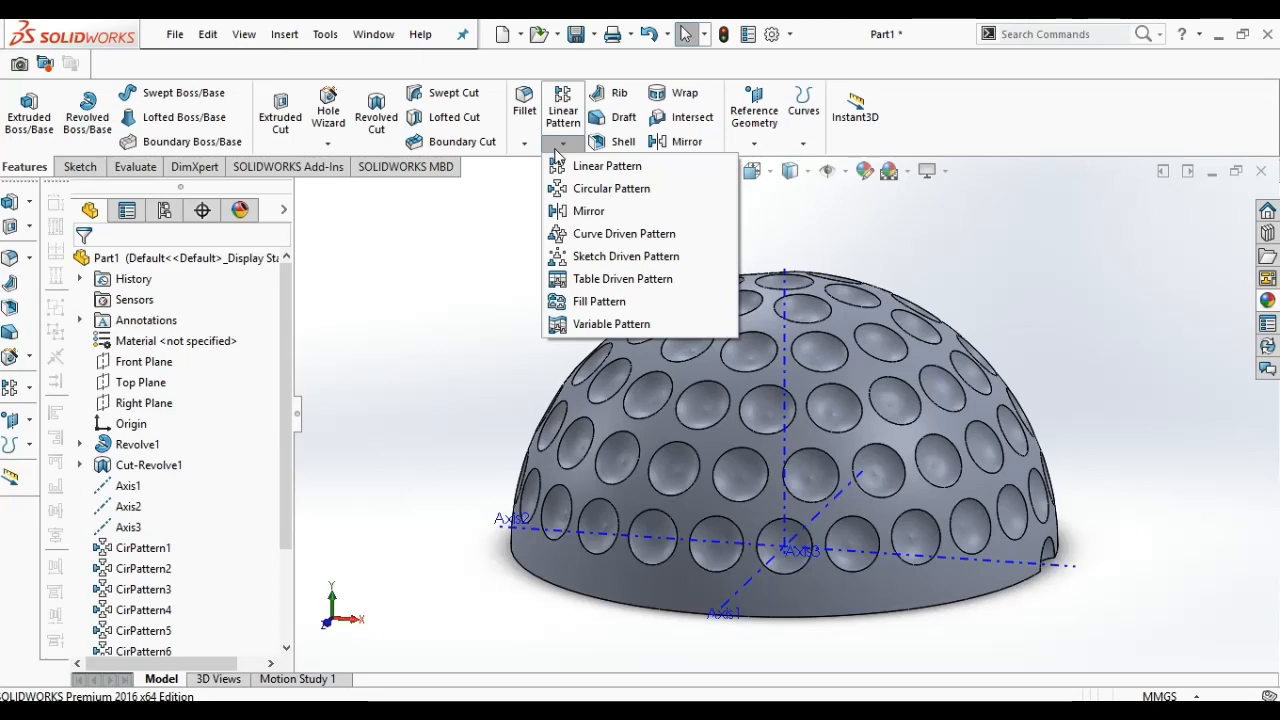
left_click(610, 188)
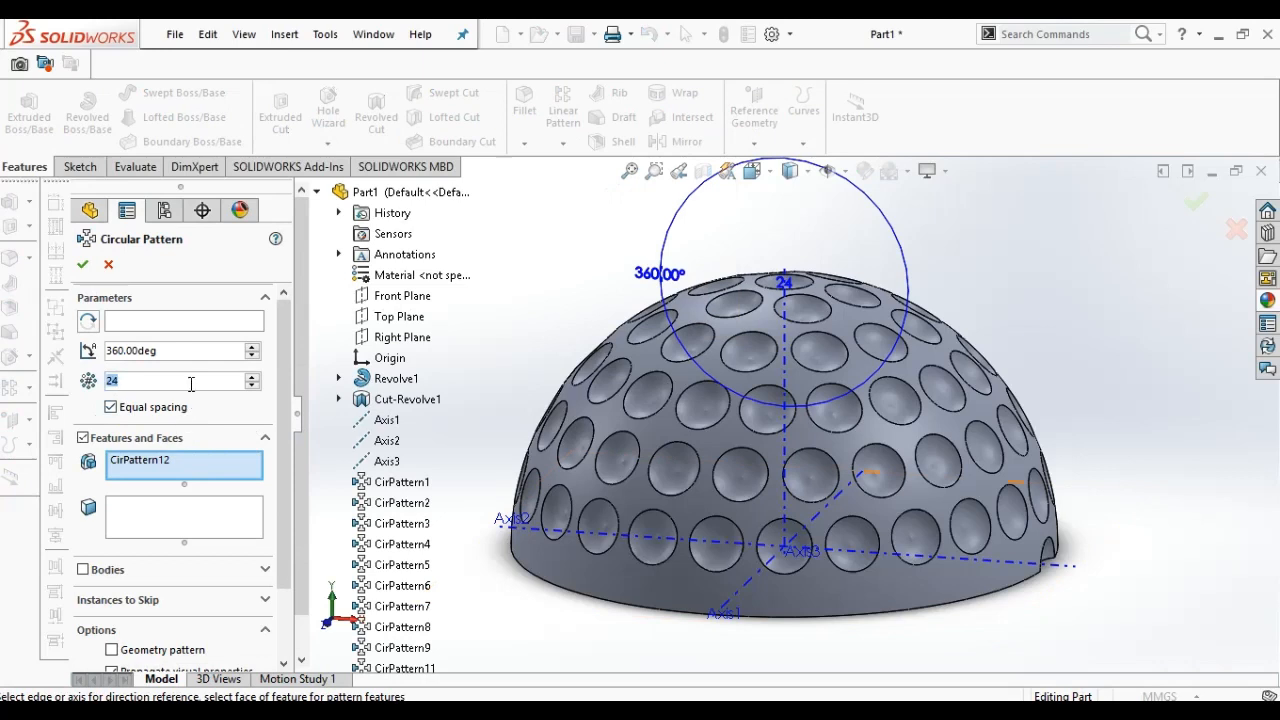
key("BackSpace")
type("7")
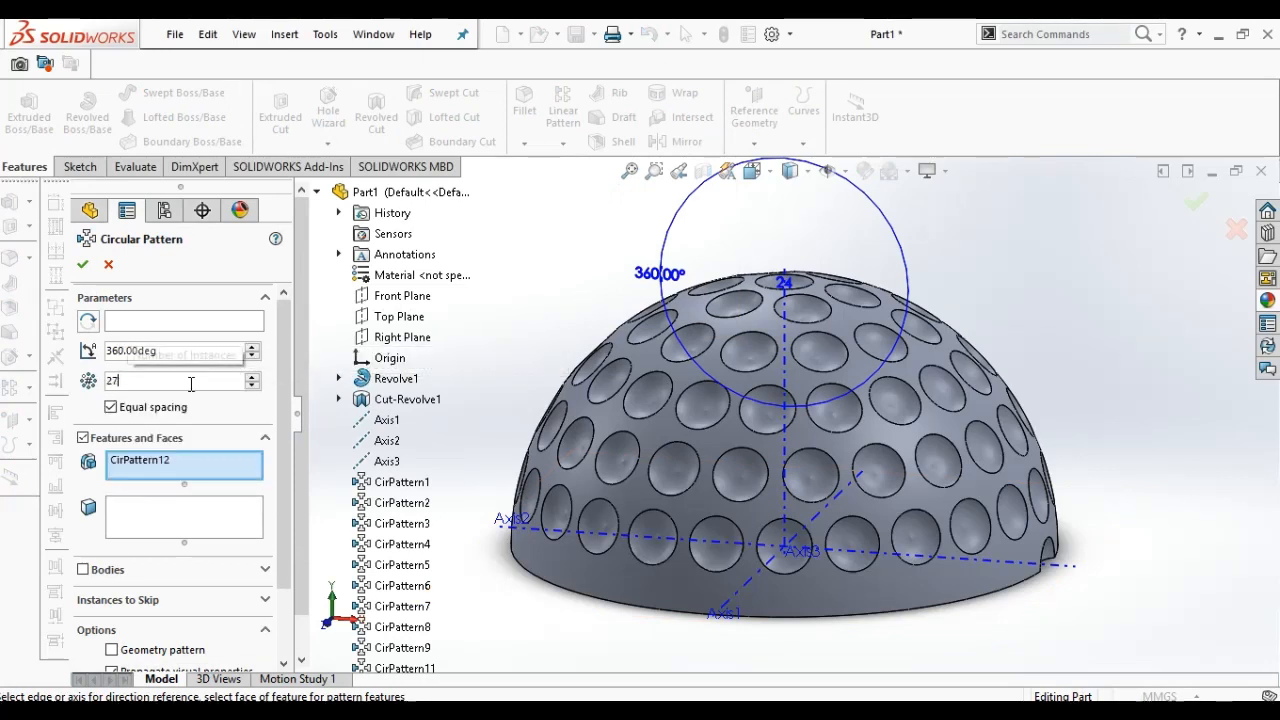
key("Return")
Step: Replace CirPattern12 with CirPattern7 in the features to pattern
left_click(210, 462)
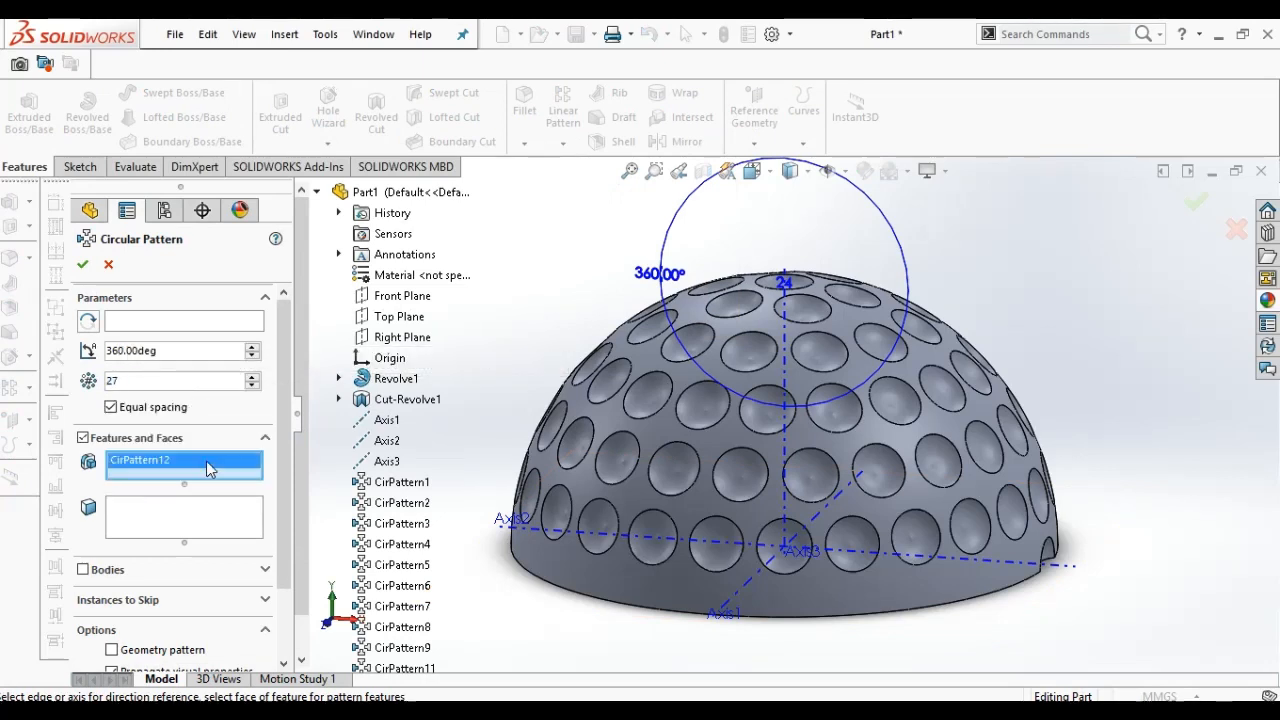
left_click(390, 586)
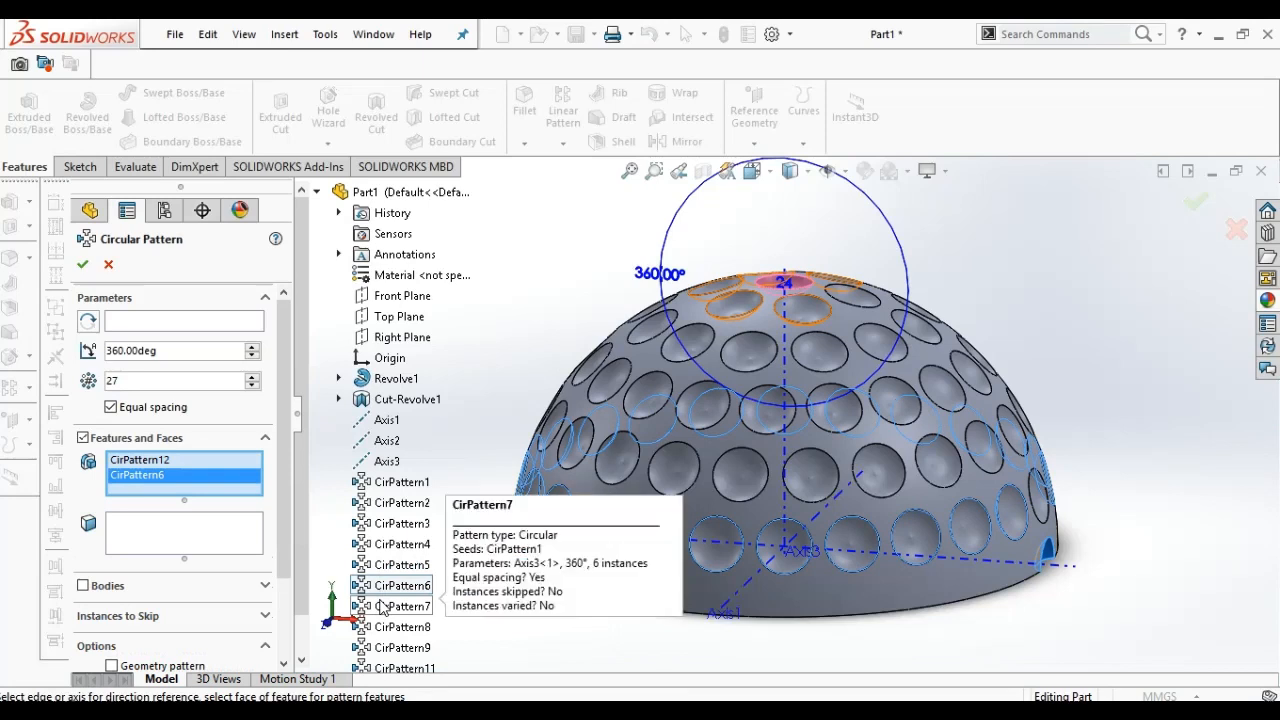
left_click(390, 606)
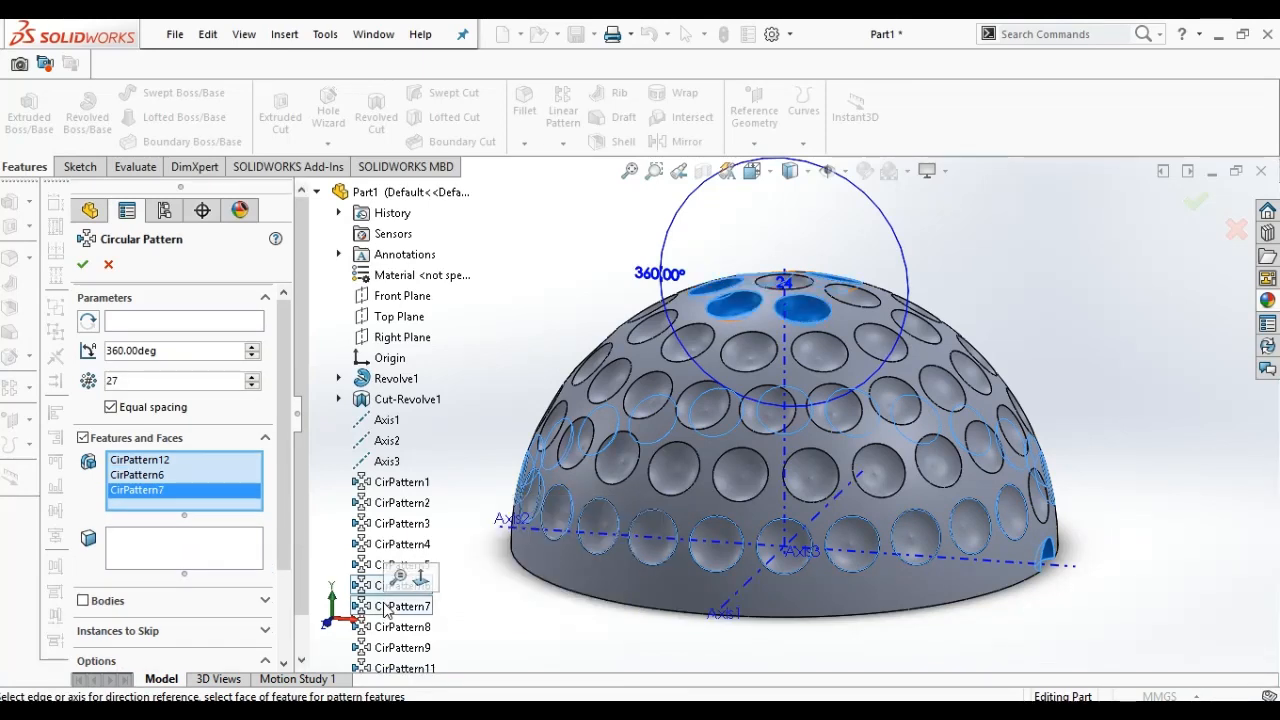
left_click(250, 460)
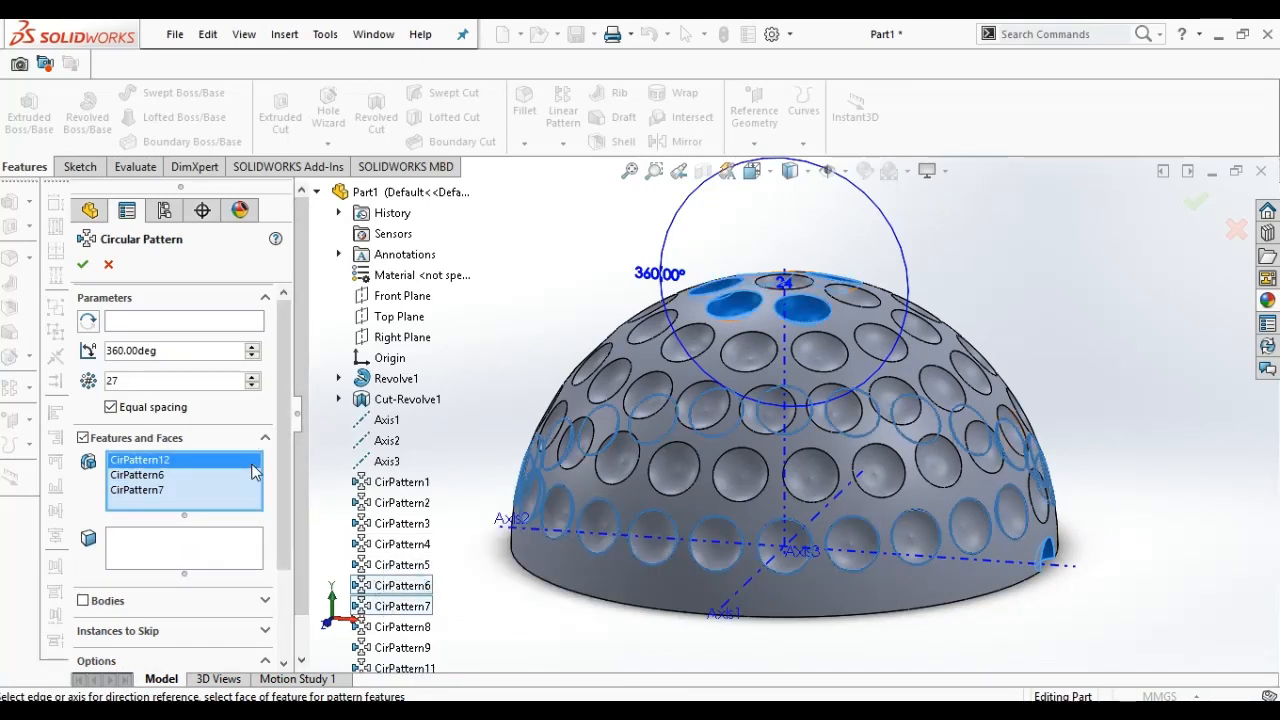
key("Delete")
left_click(250, 462)
key("Delete")
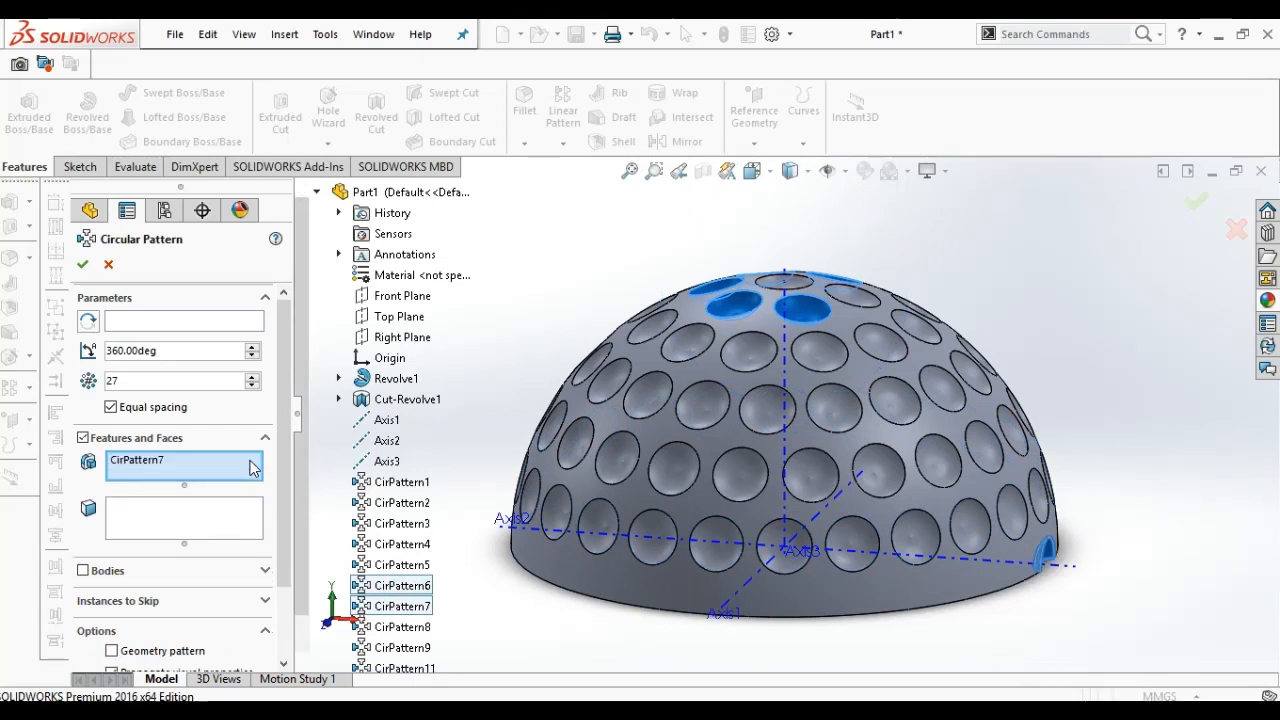
Step: Swap CirPattern7 for CirPattern6 as the patterned feature and create the 27-instance ring about Axis3
left_click(388, 462)
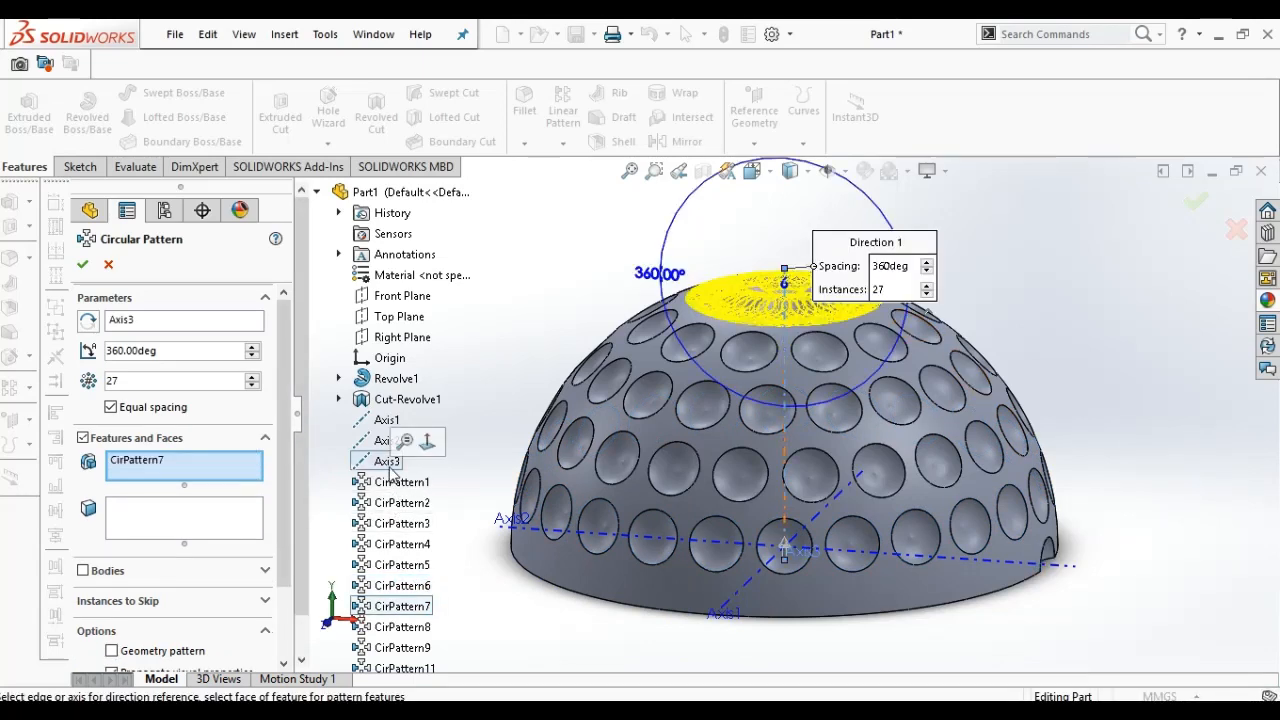
left_click(392, 588)
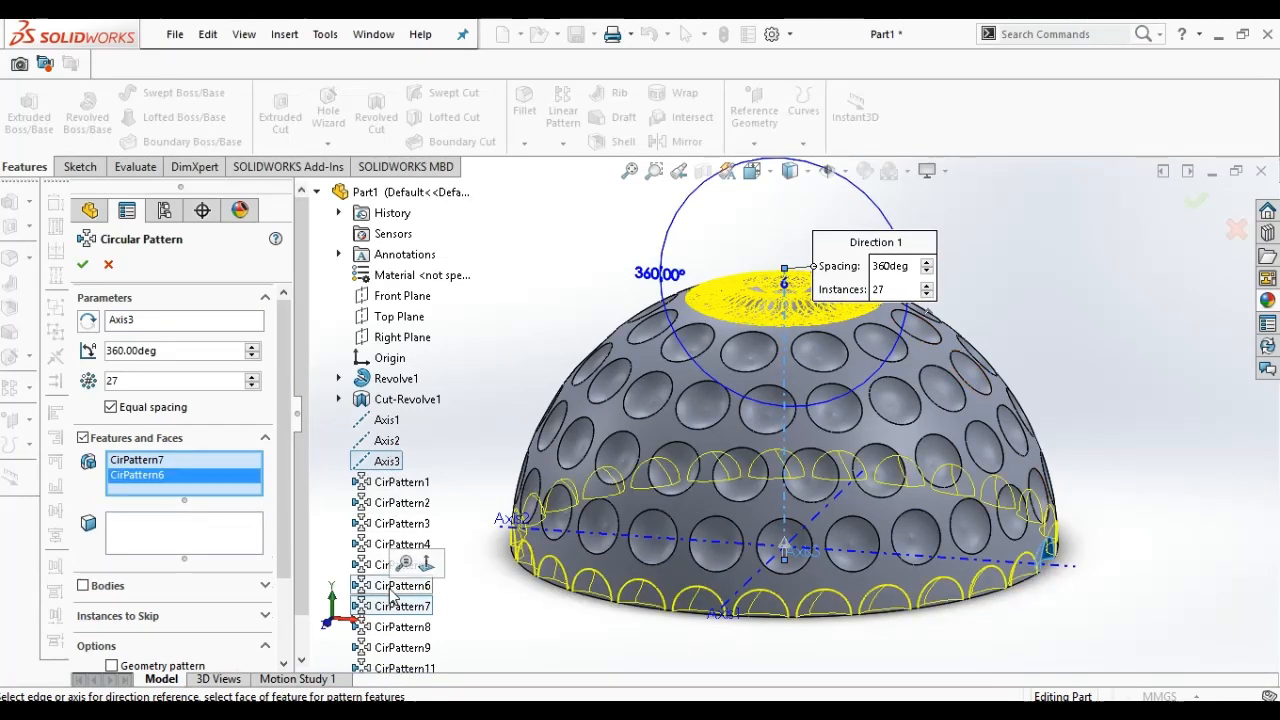
left_click(237, 461)
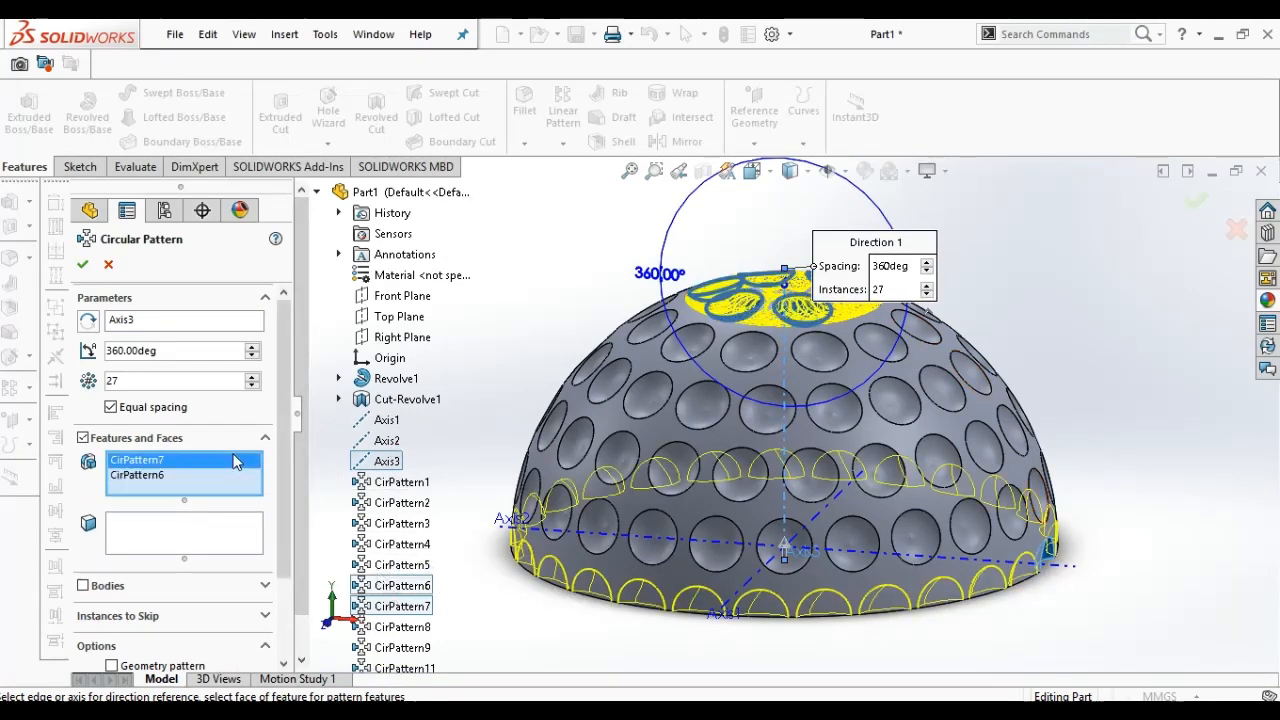
key("Delete")
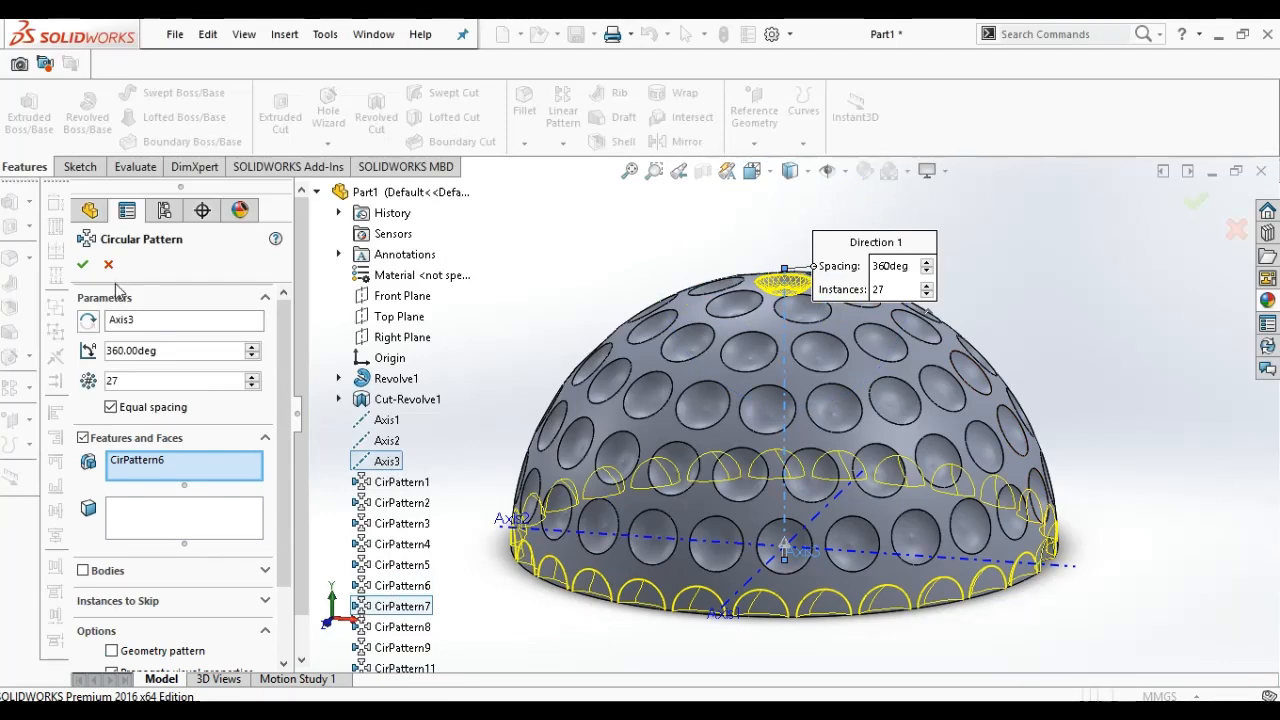
left_click(82, 263)
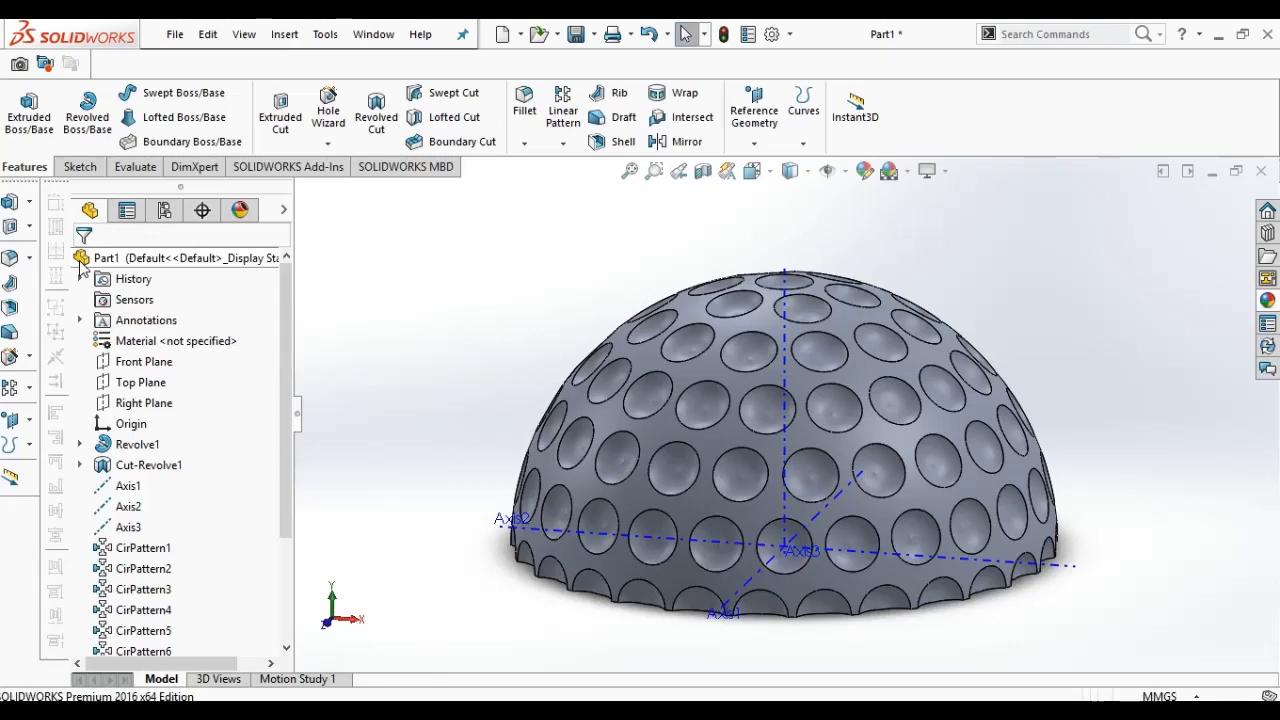
Step: Mirror the whole dimpled hemisphere body about the Top Plane, clearing the preselected pattern from the features to mirror
key("Up")
key("Up")
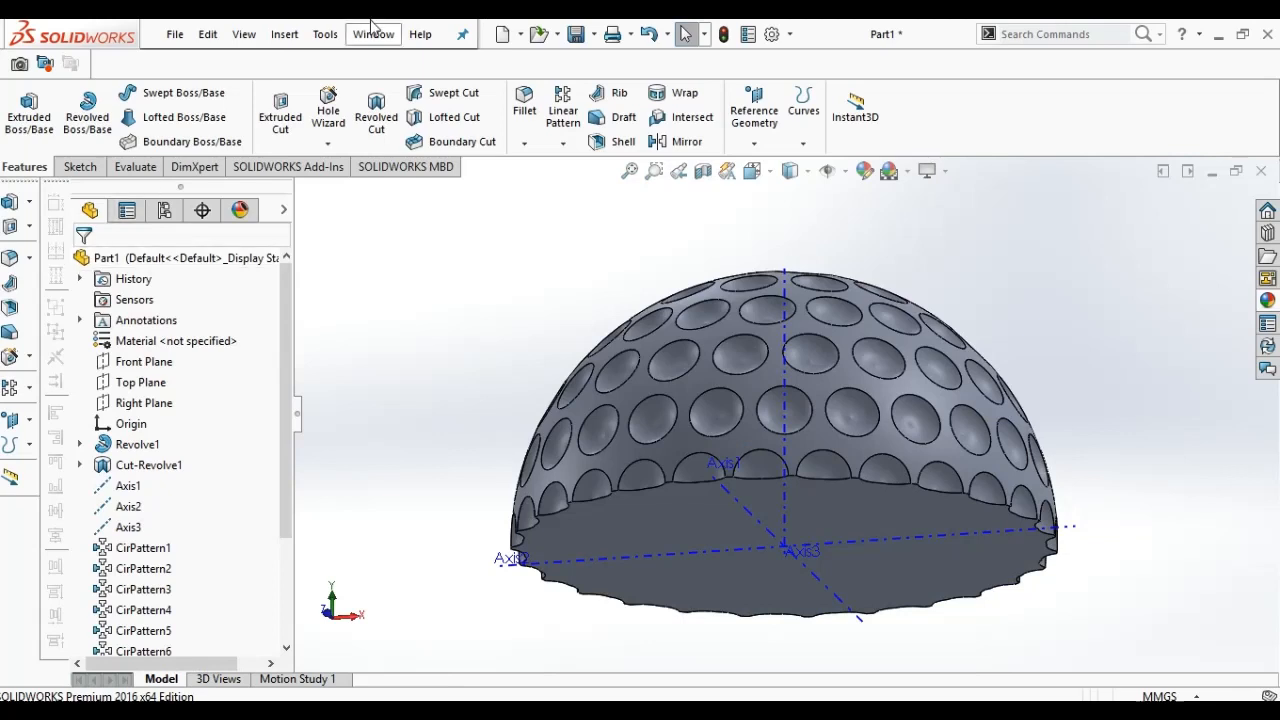
left_click(707, 145)
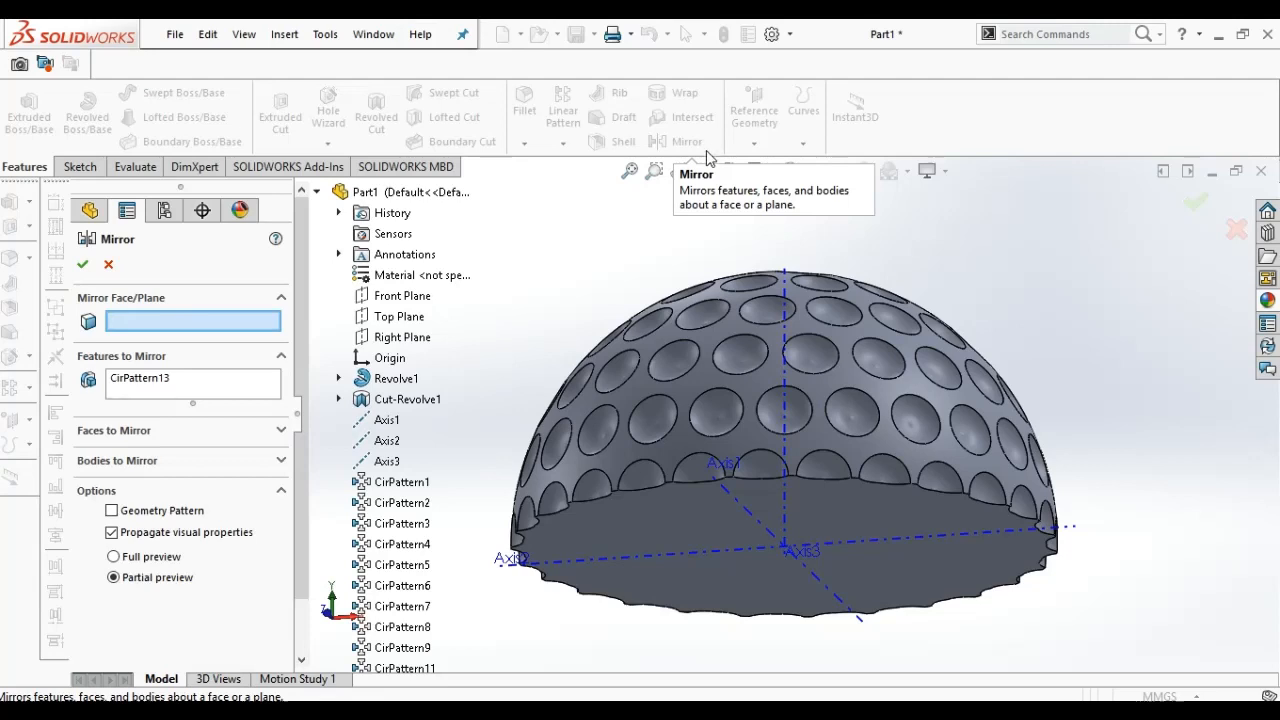
left_click(418, 320)
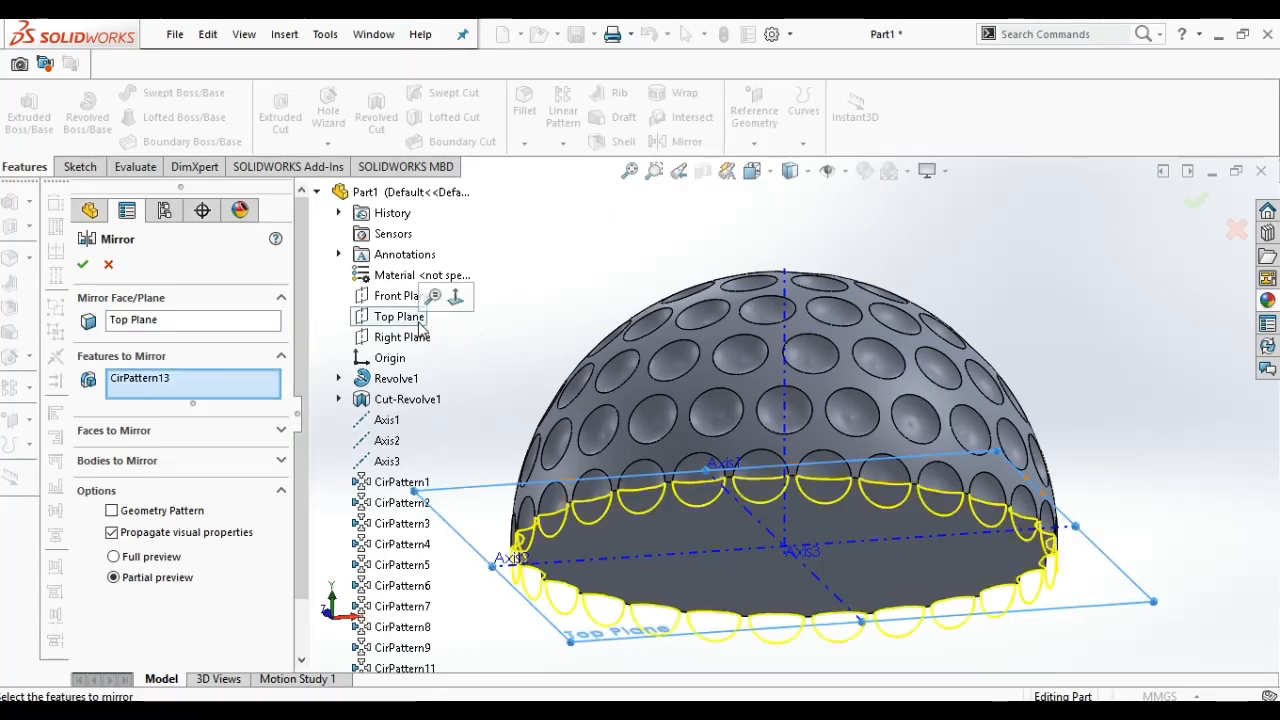
left_click(193, 378)
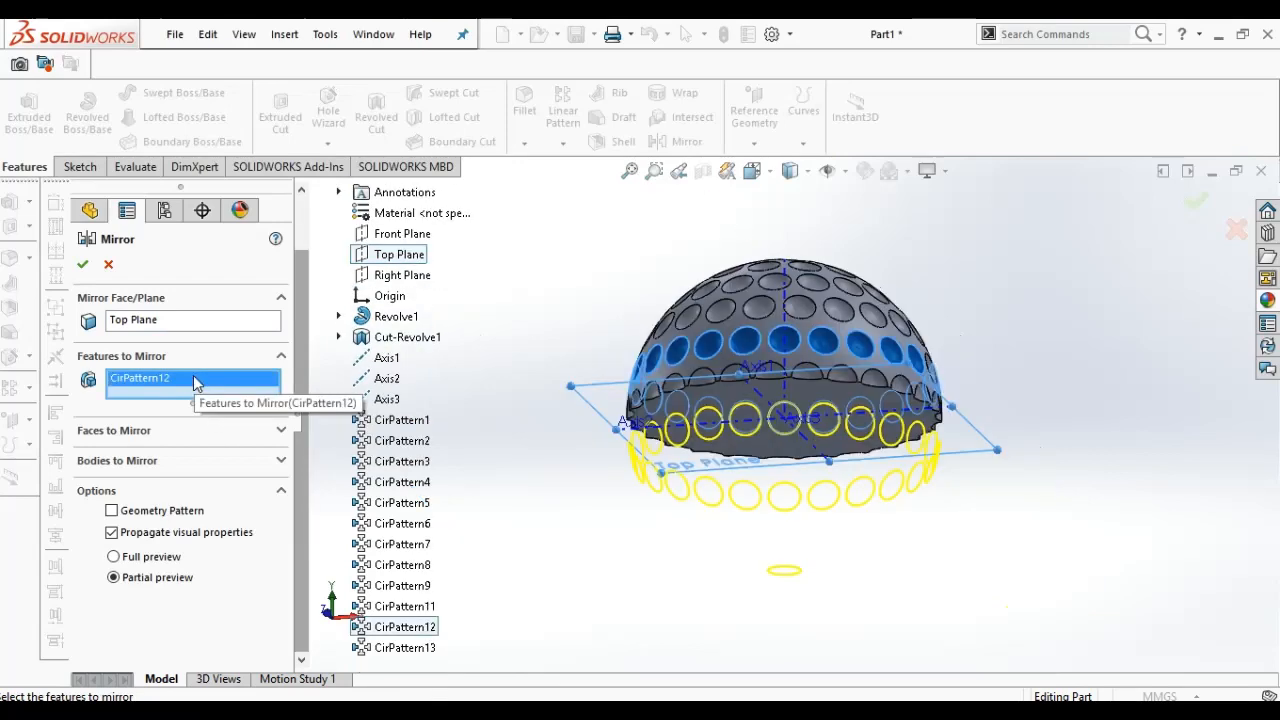
key("Delete")
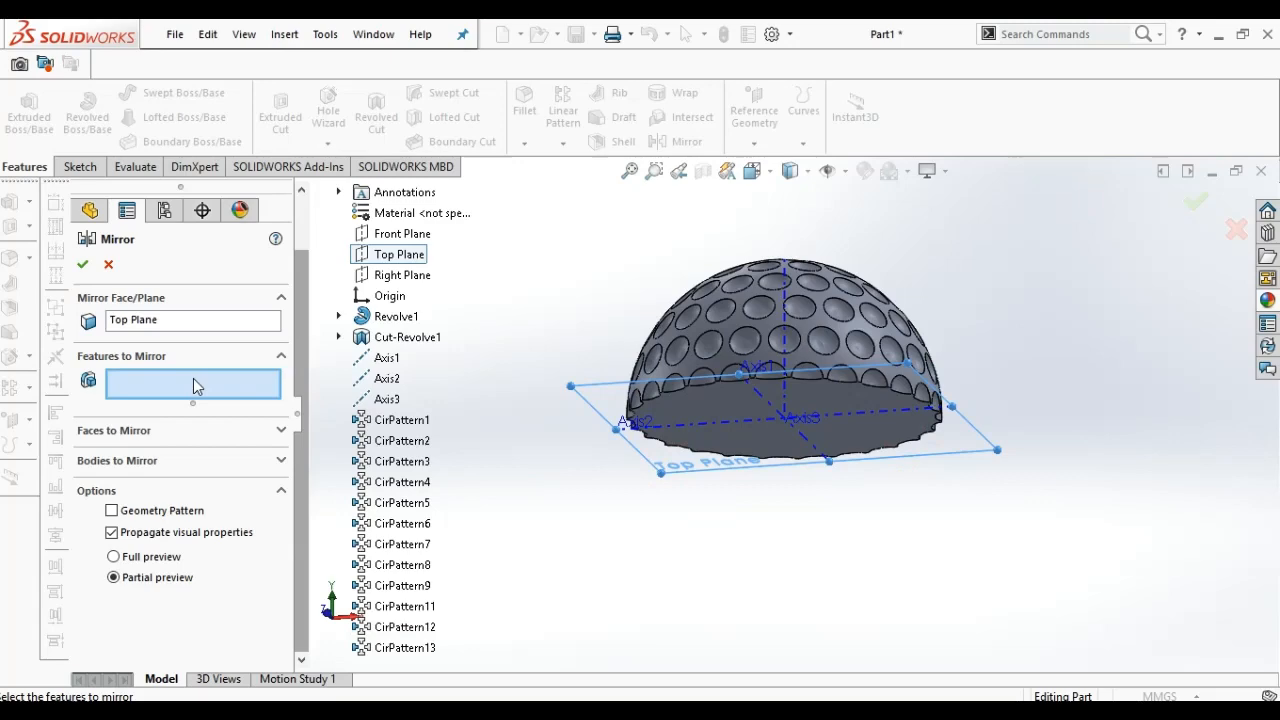
left_click(213, 460)
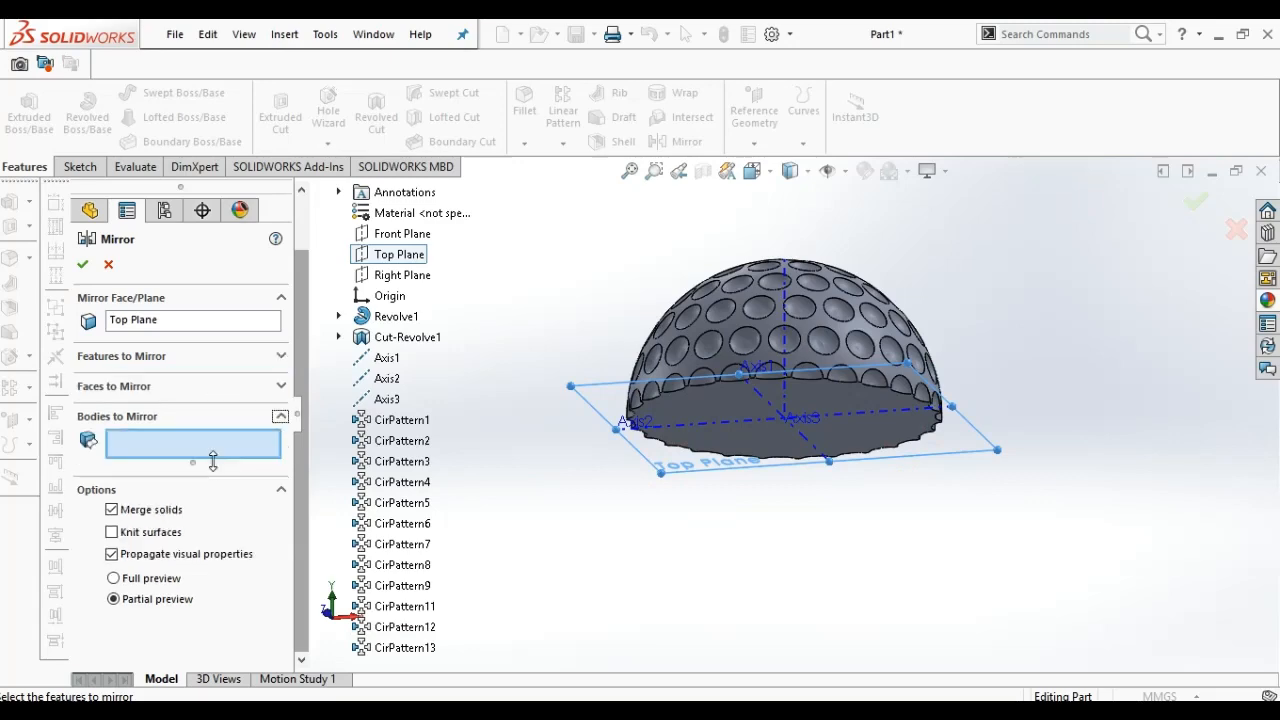
left_click(710, 415)
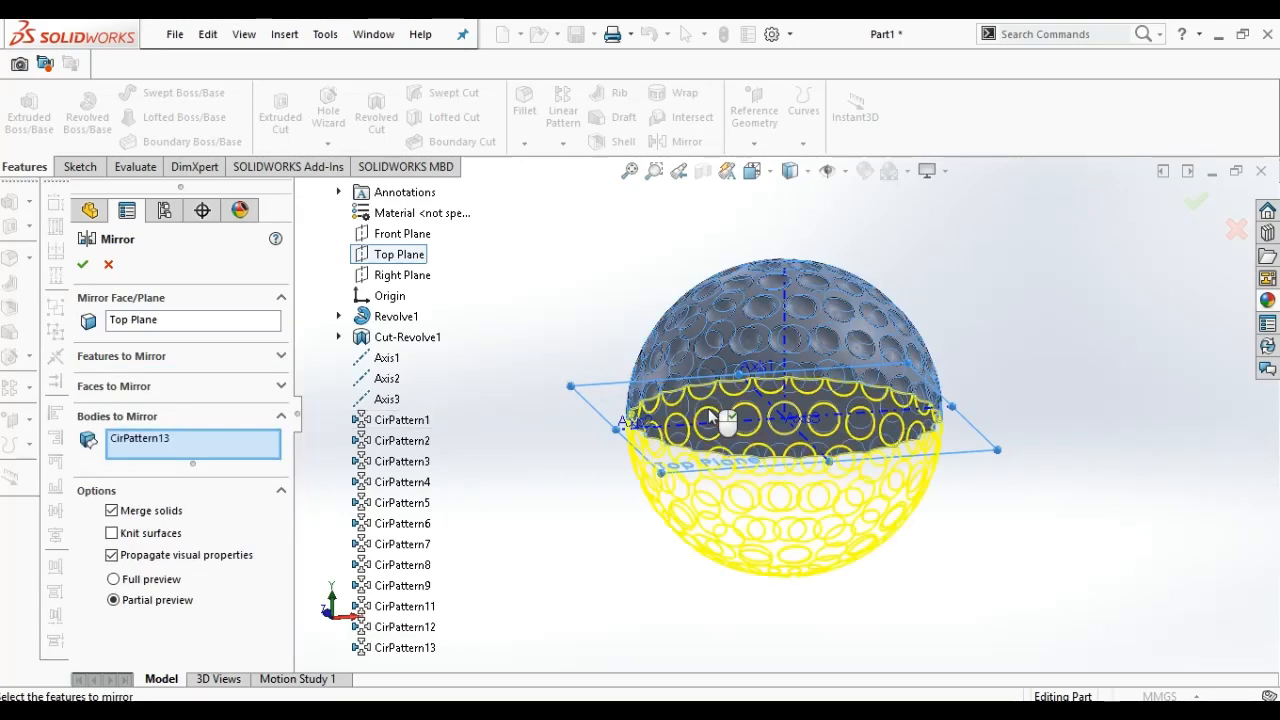
left_click(88, 270)
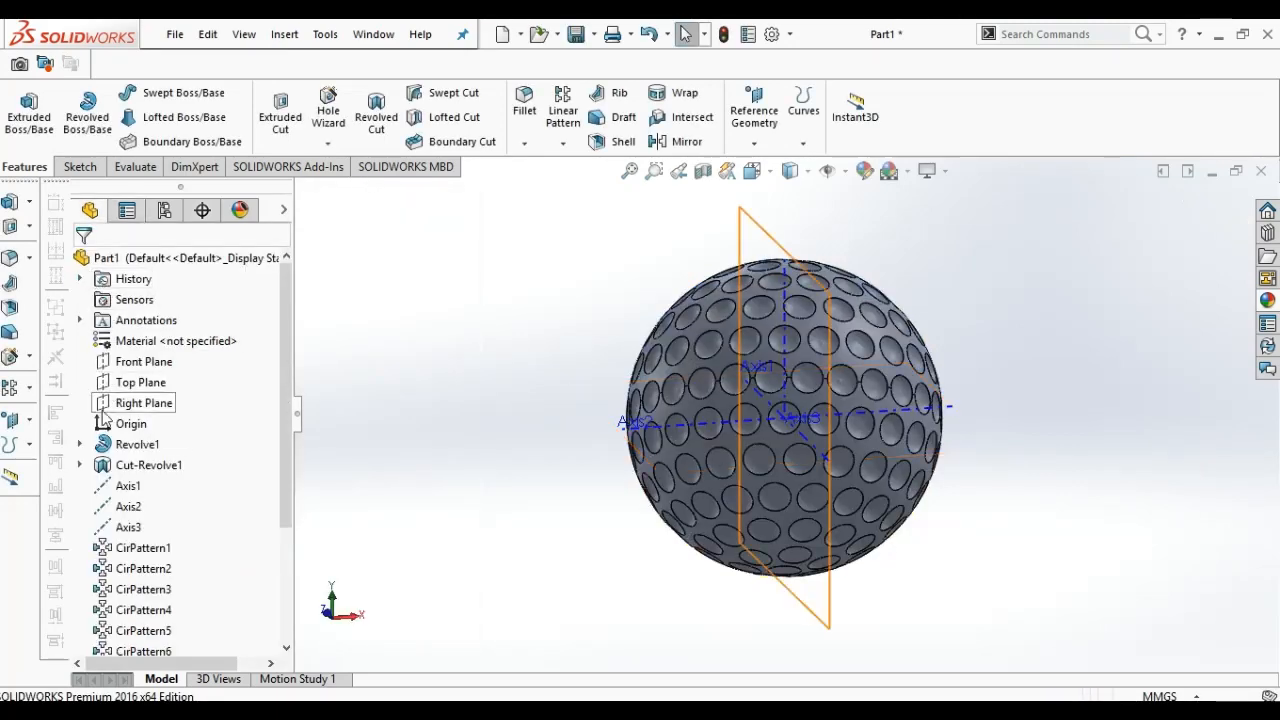
Step: Hide the reference axes Axis1, Axis2 and Axis3
left_click(120, 488)
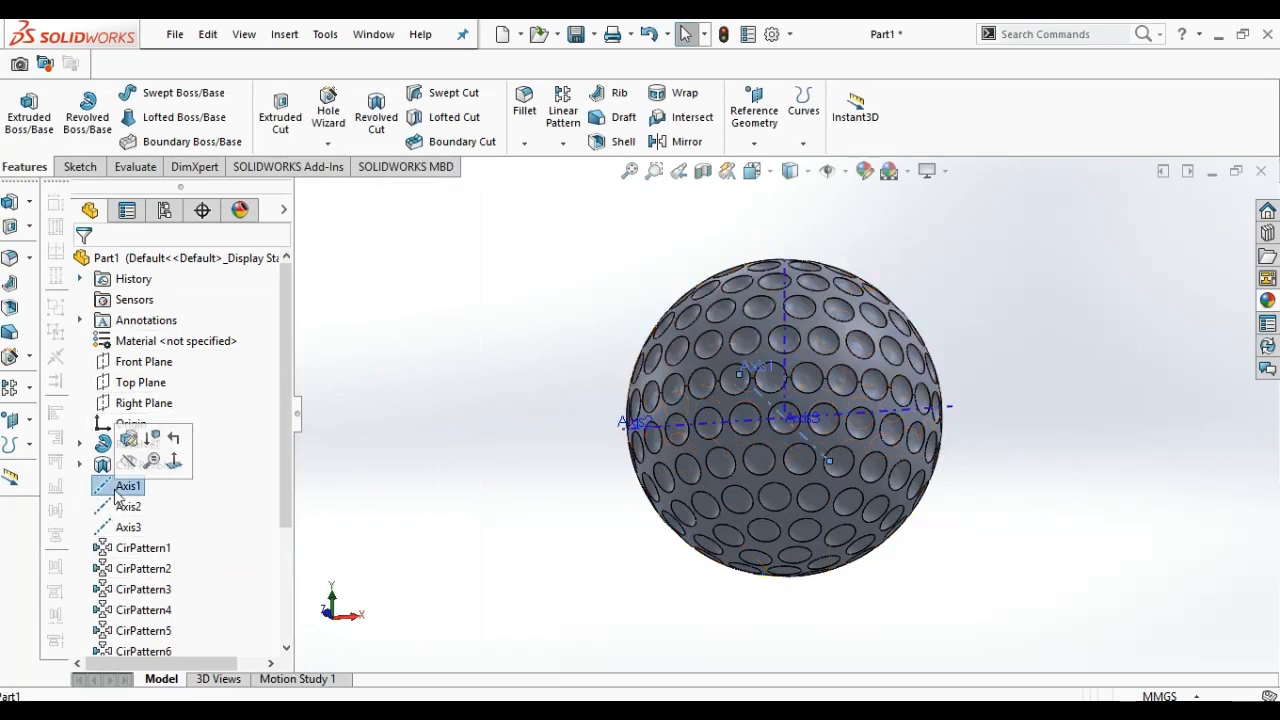
left_click(131, 468)
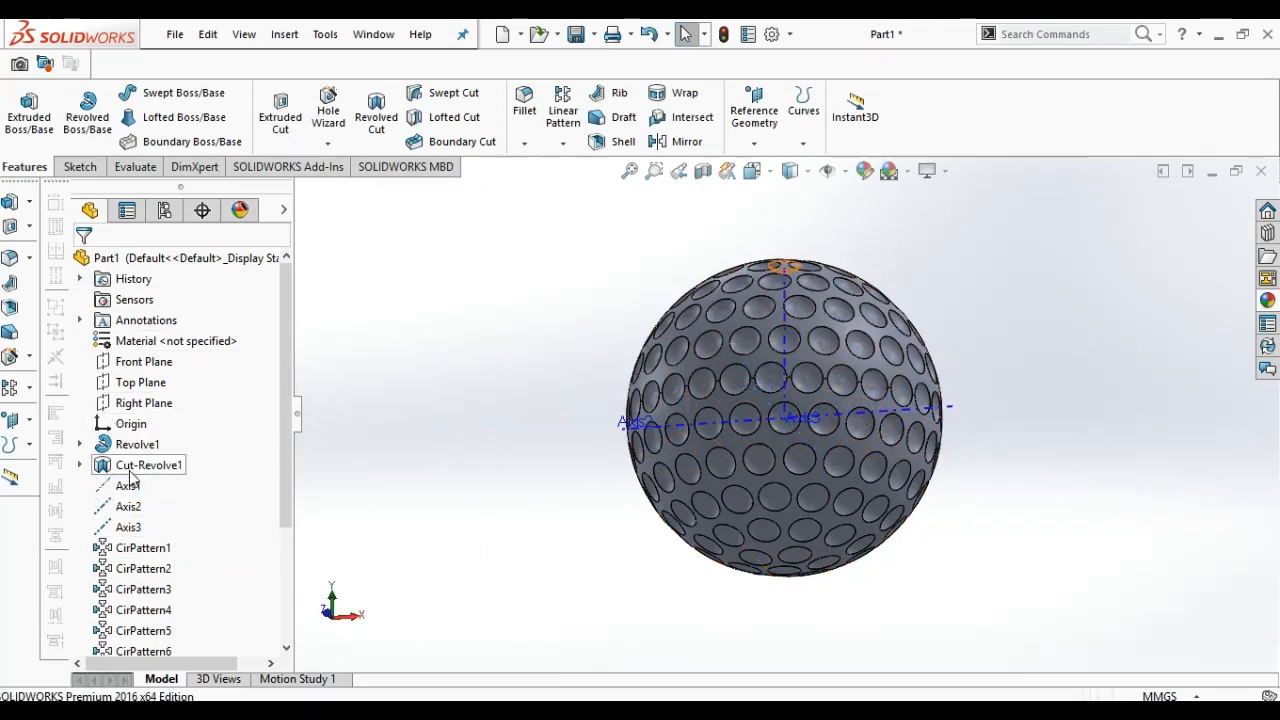
left_click(128, 506)
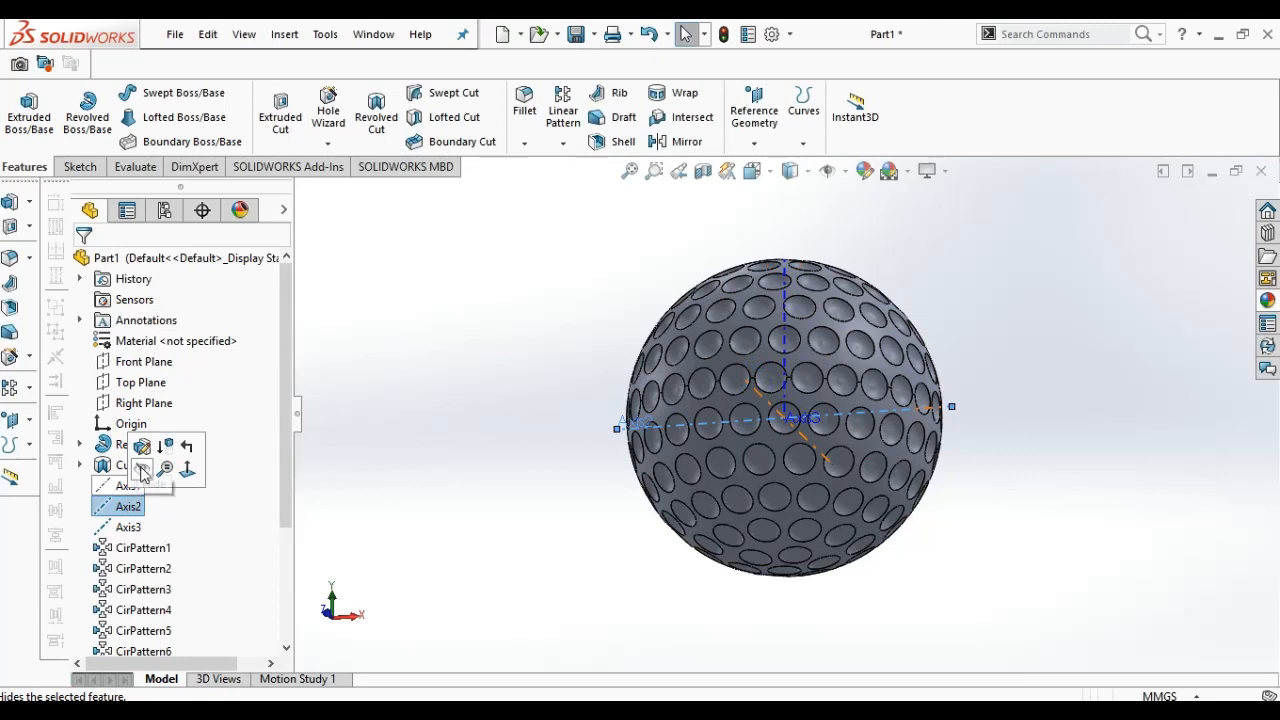
left_click(141, 469)
left_click(128, 527)
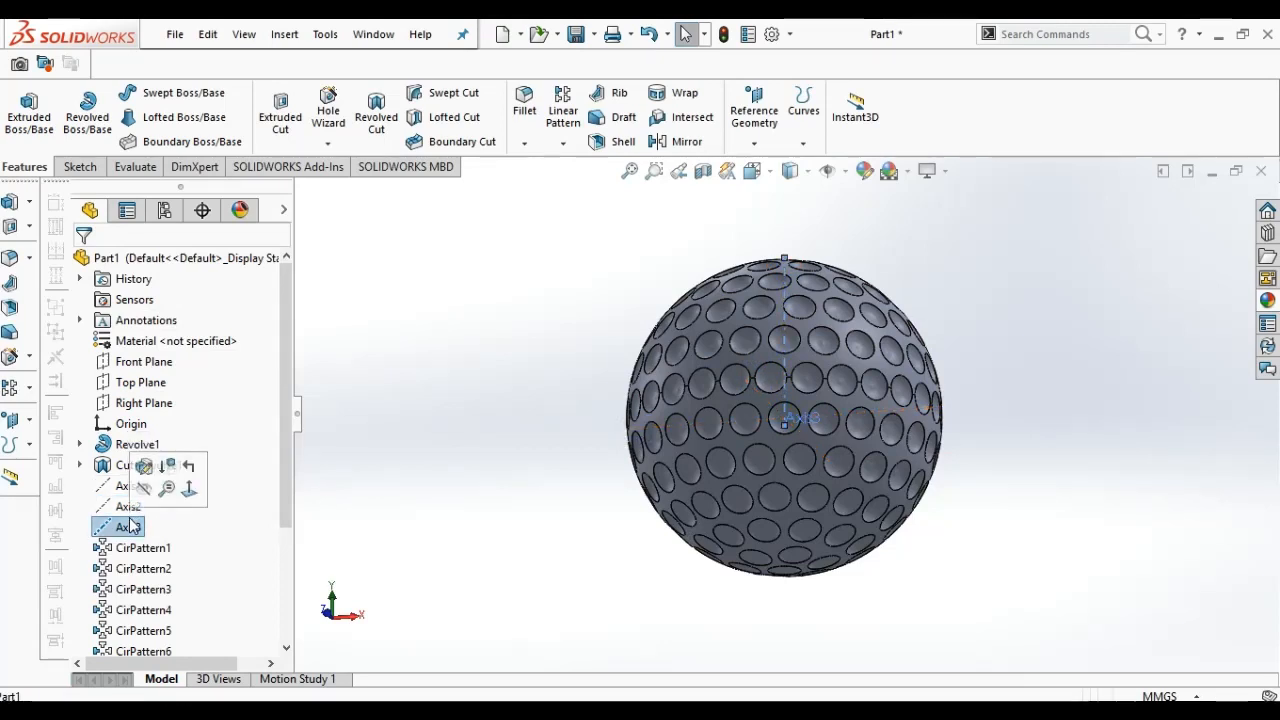
left_click(138, 468)
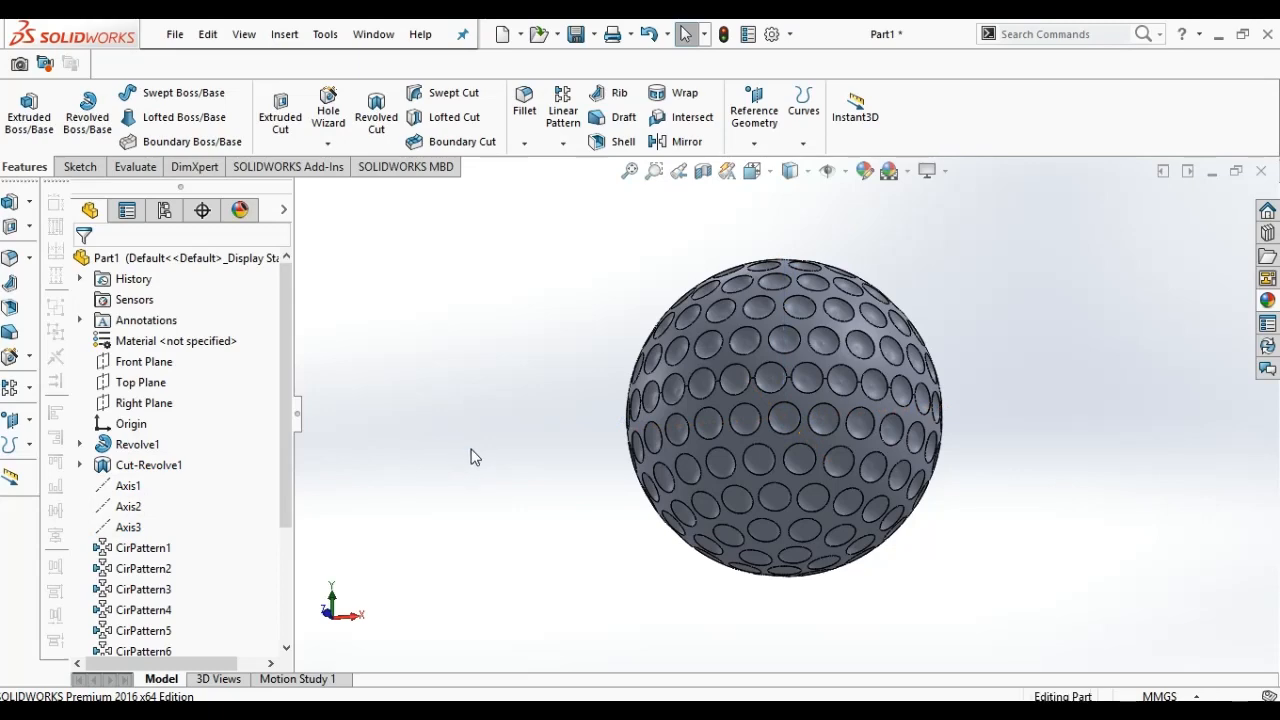
key("Left")
key("Left")
key("Left")
key("Right")
key("Right")
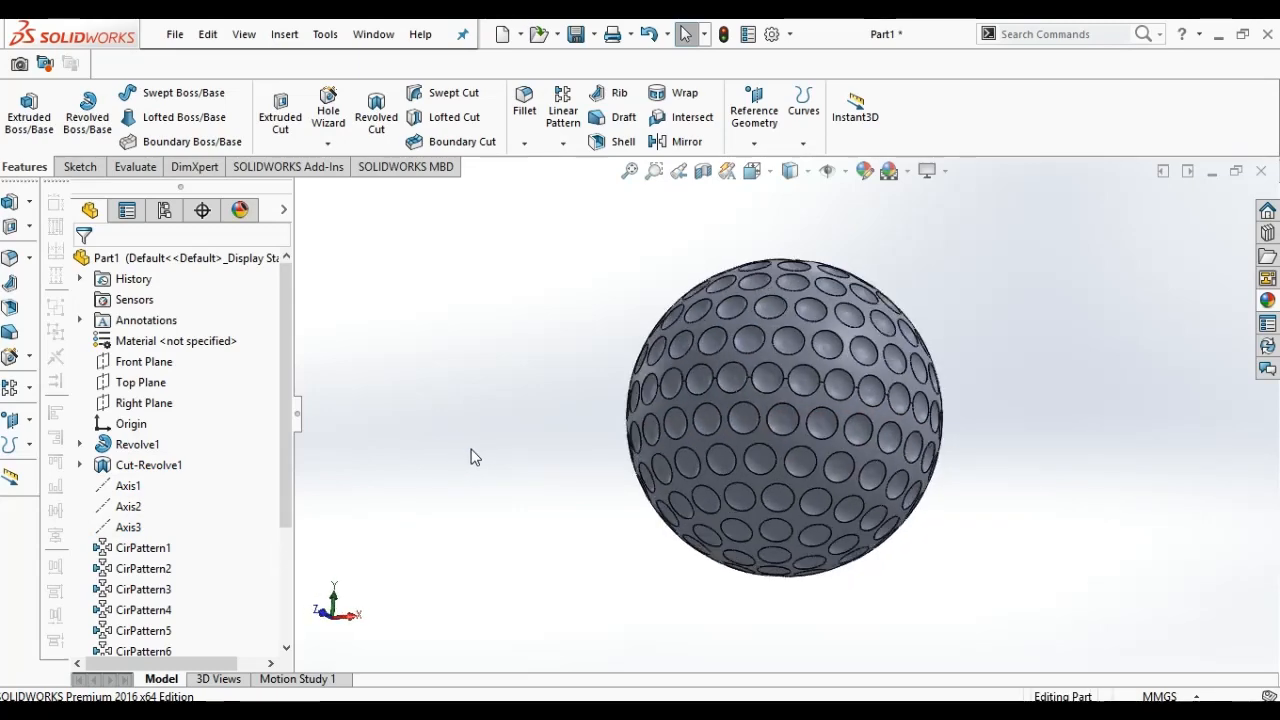